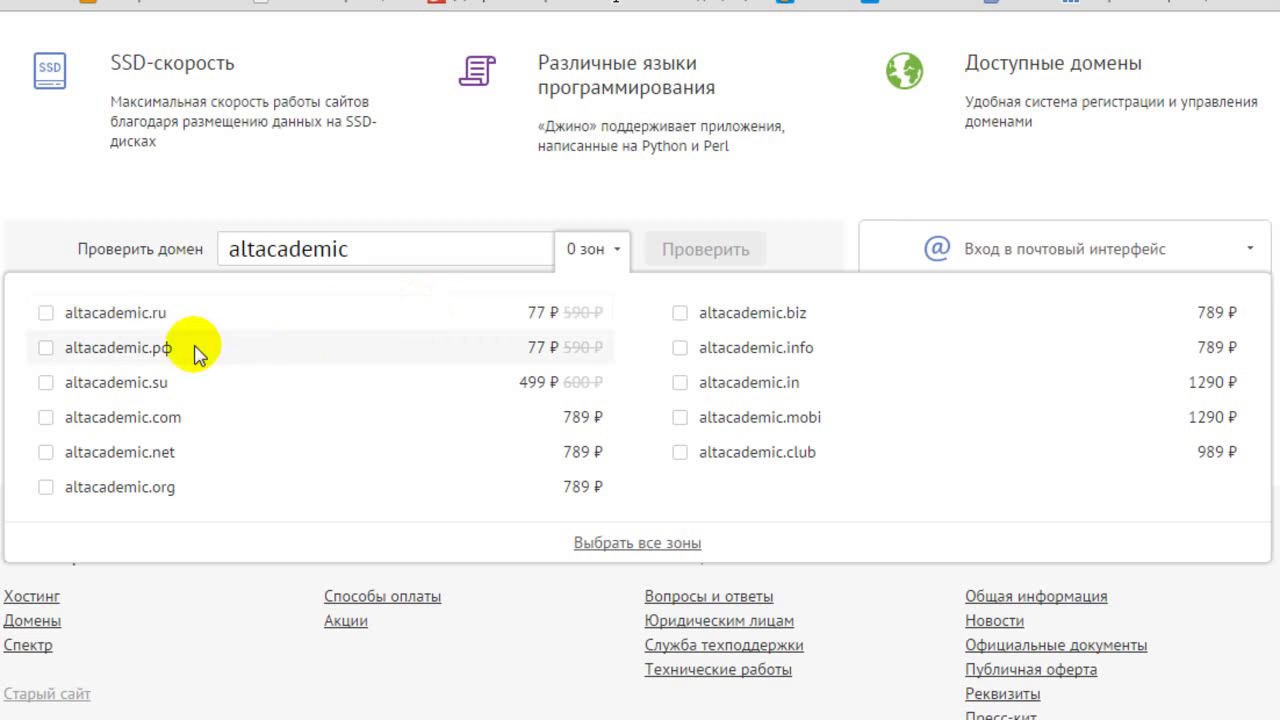
# - Check whether the domain altacademic is available in the .ru and .com zones
pyautogui.click(45, 314)
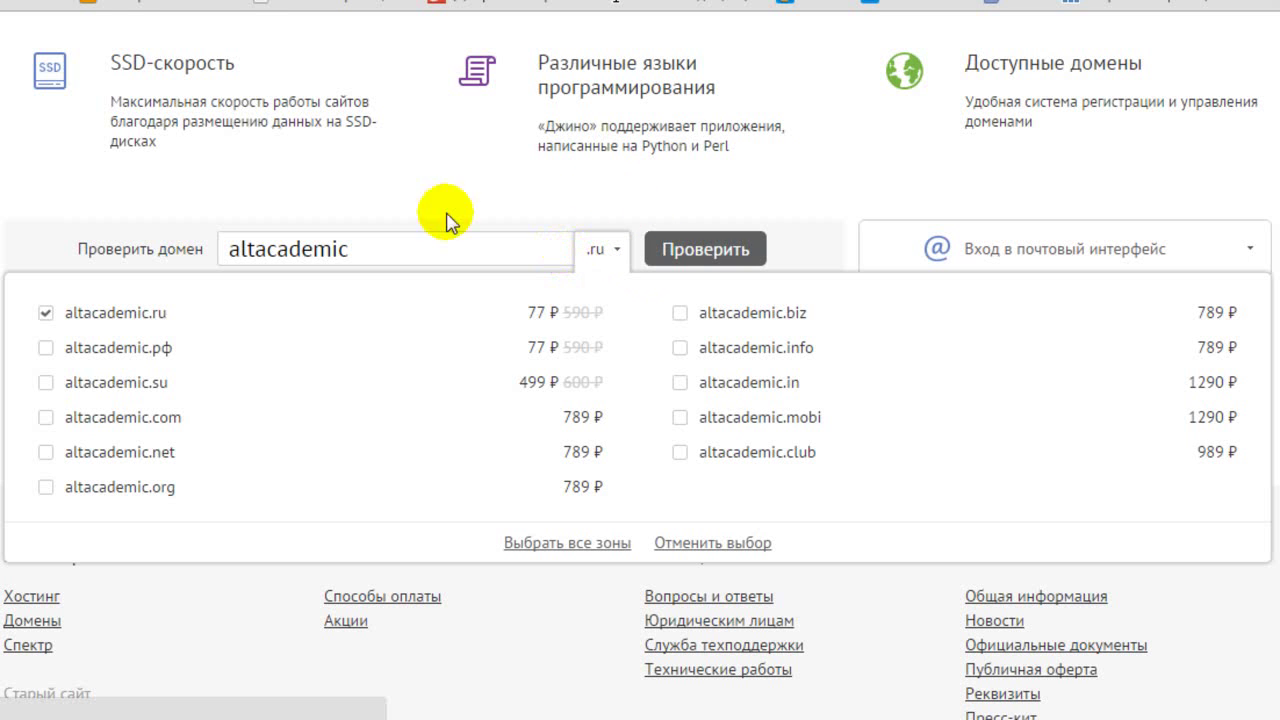
pyautogui.click(46, 418)
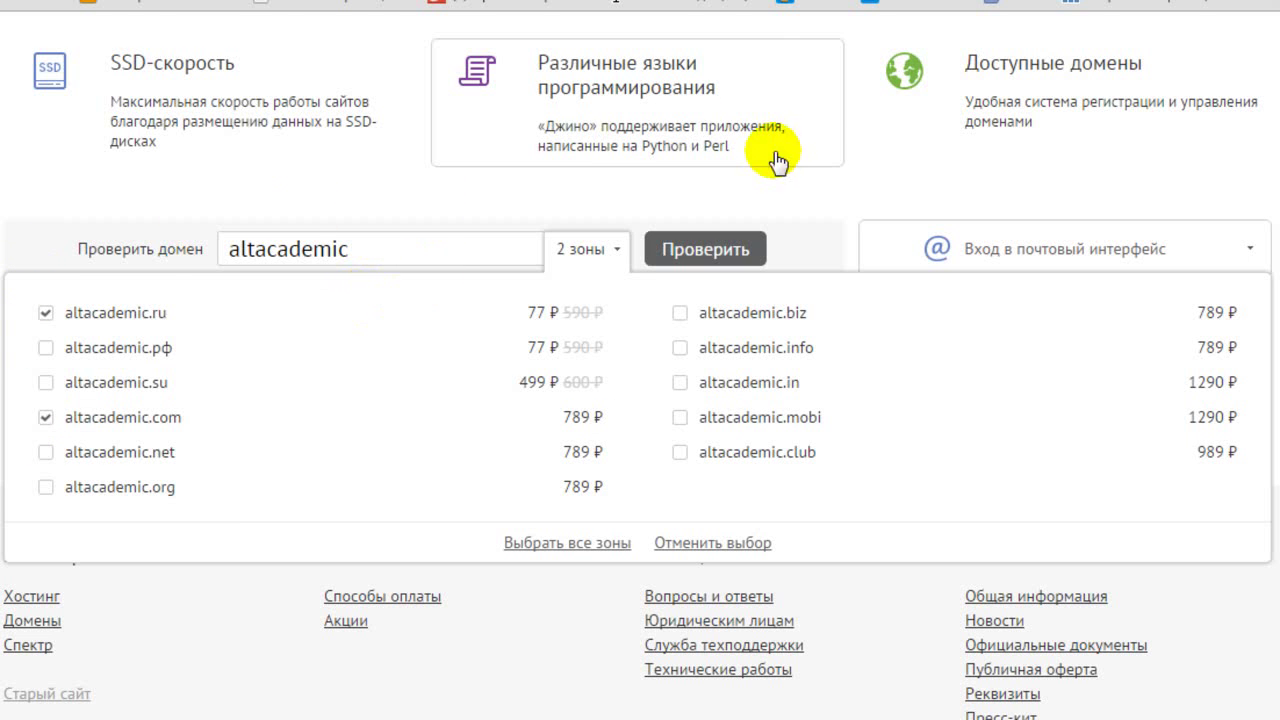
pyautogui.click(706, 256)
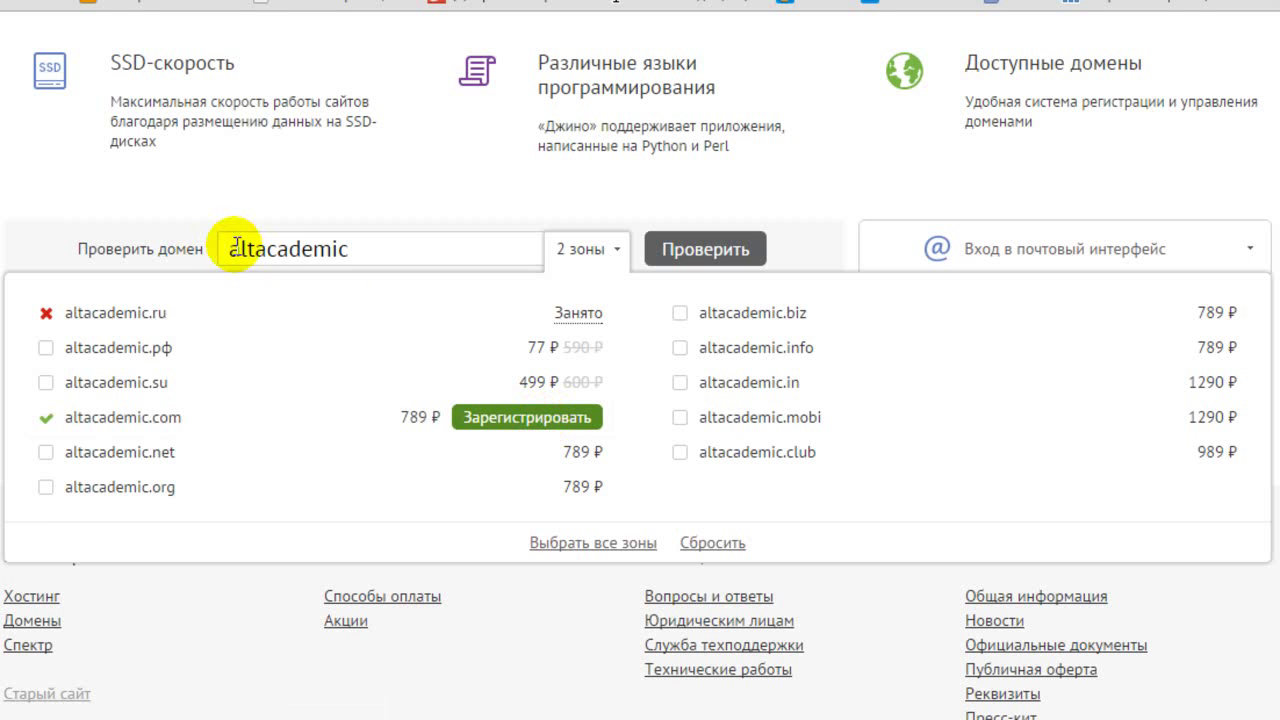
# - Check the availability of a domain based on the owner's name in the .ru, .su and .com zones, and reset the domain check
pyautogui.moveTo(229, 249); pyautogui.dragTo(393, 252)
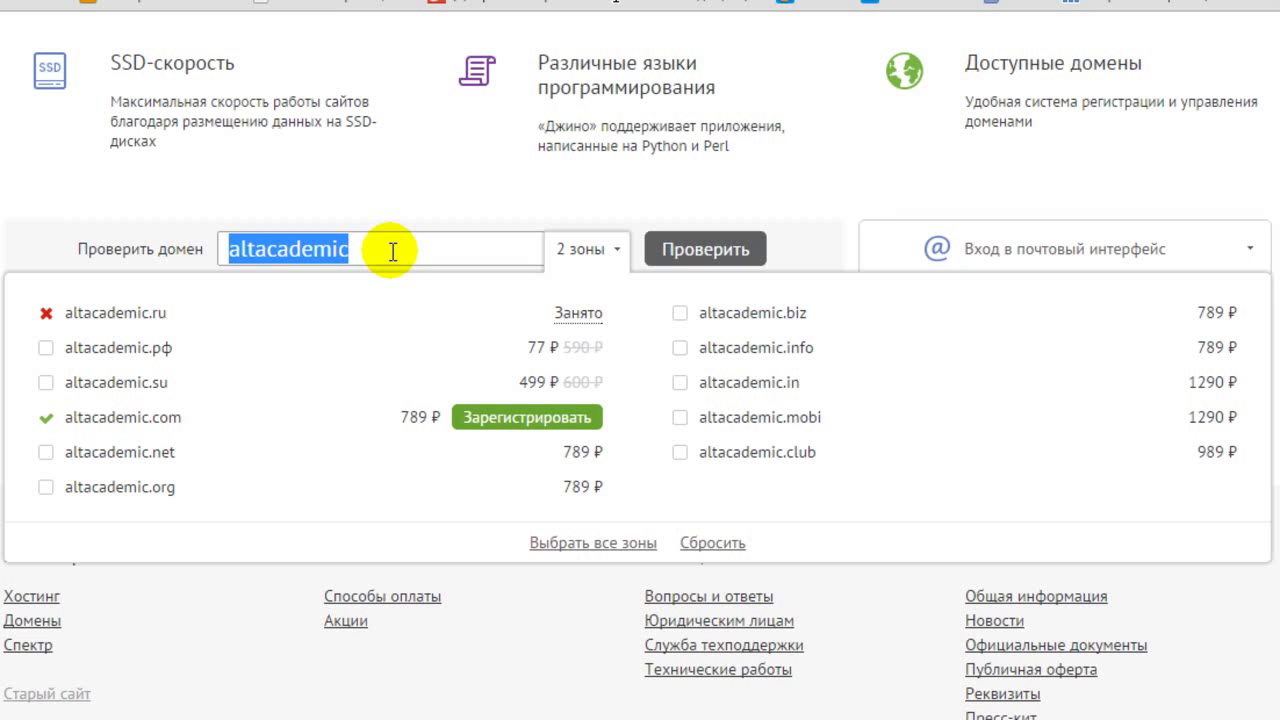
pyautogui.write('ir')
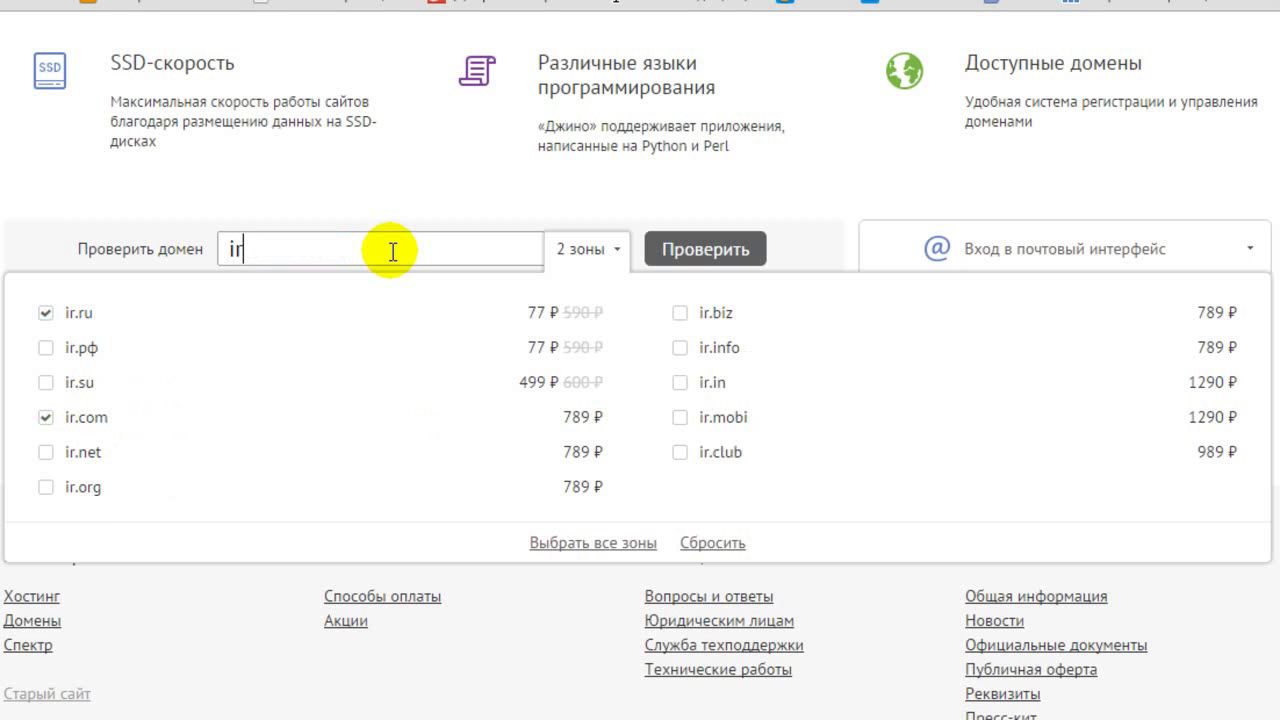
pyautogui.write('ismirnoff')
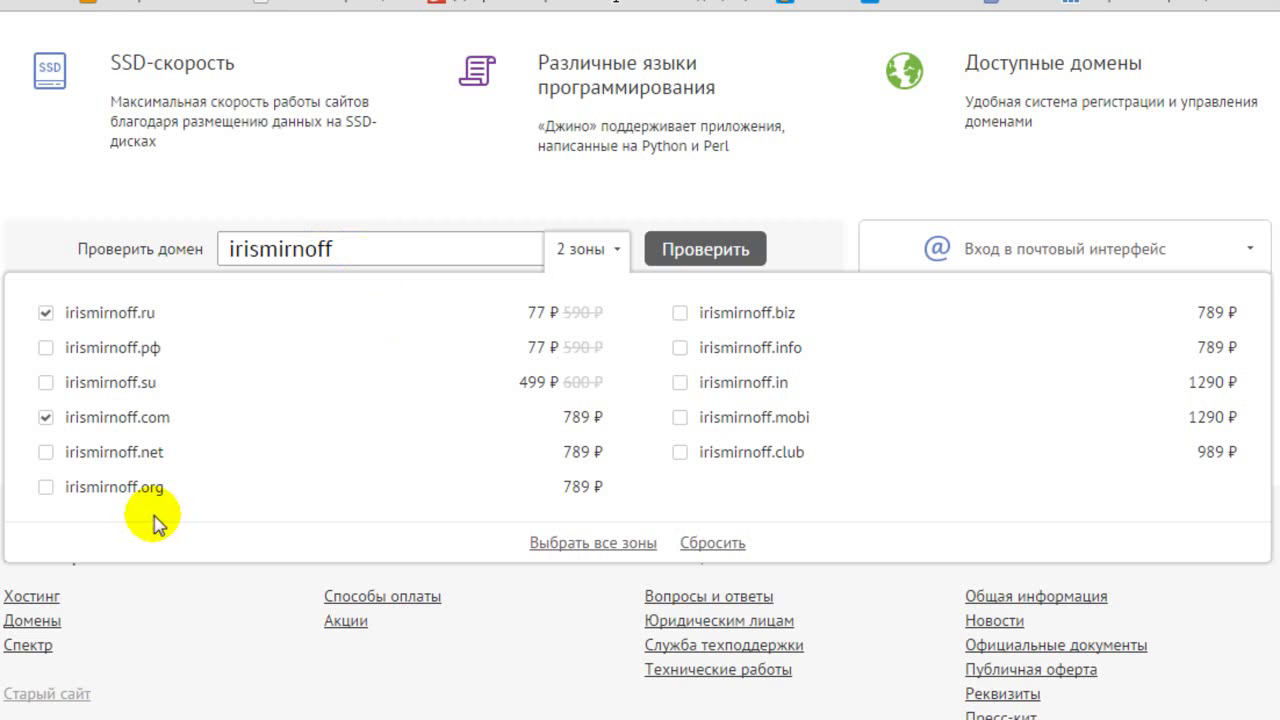
pyautogui.click(45, 382)
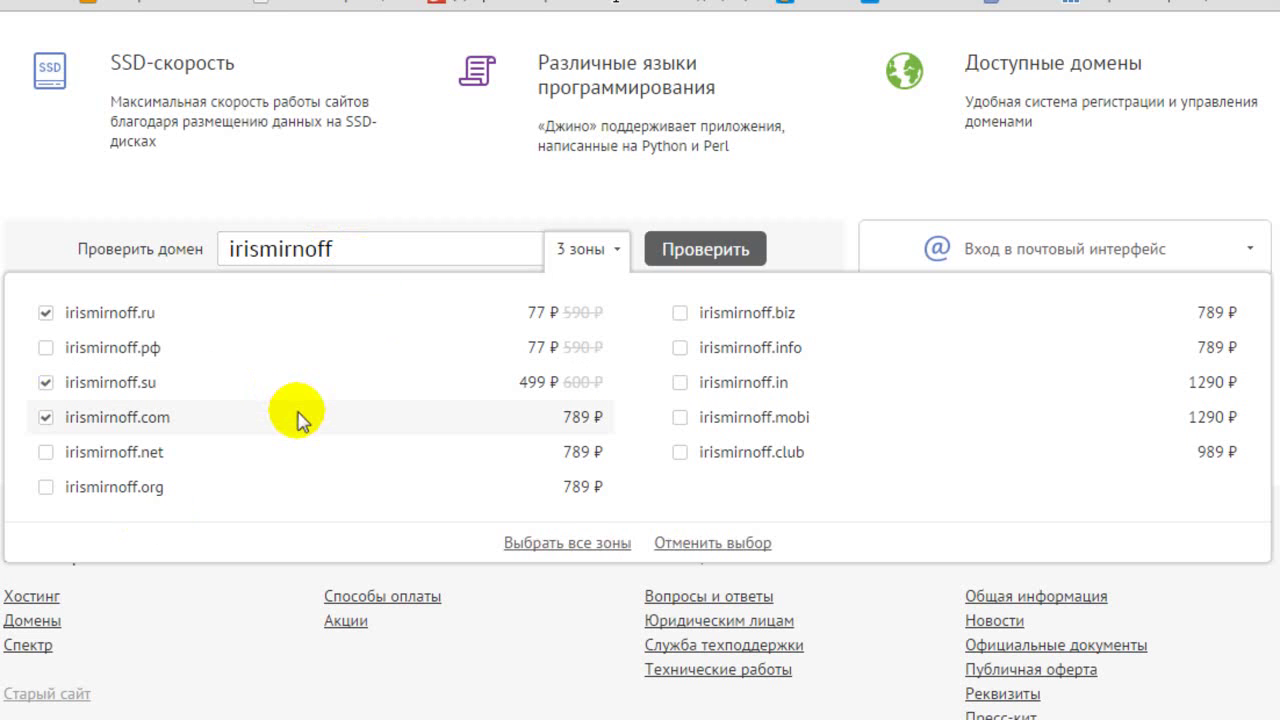
pyautogui.click(706, 252)
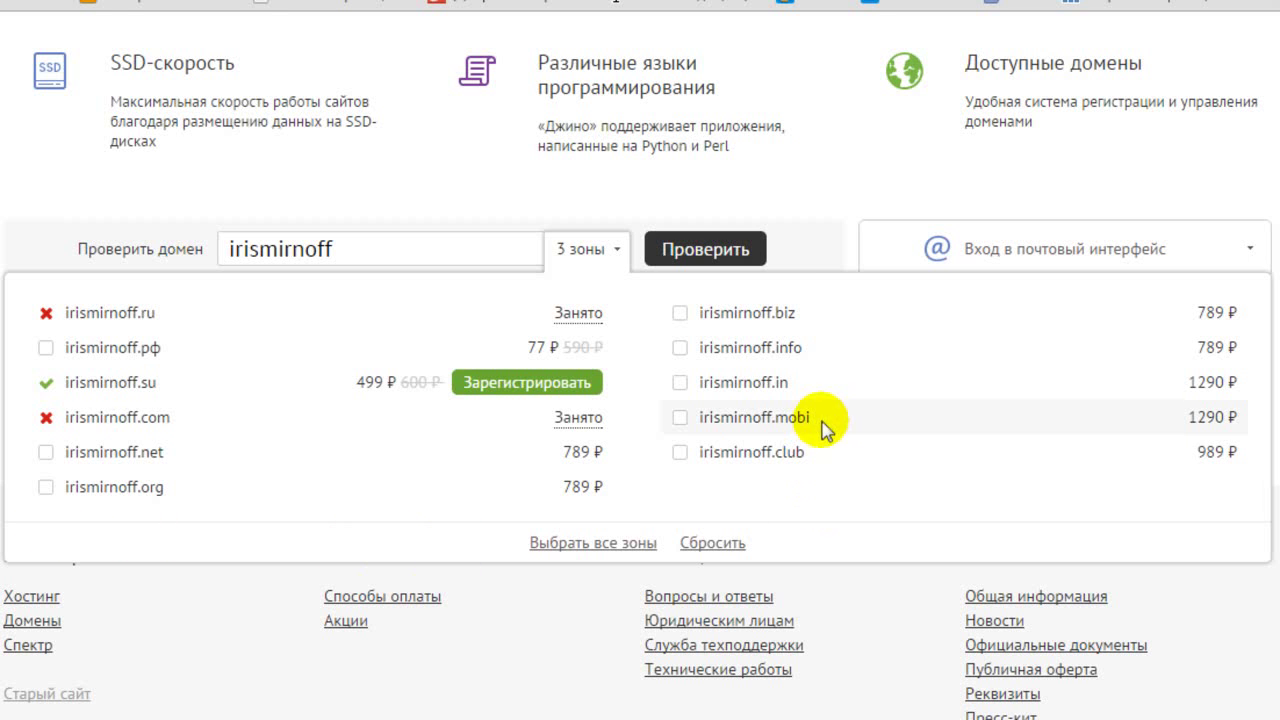
pyautogui.click(713, 545)
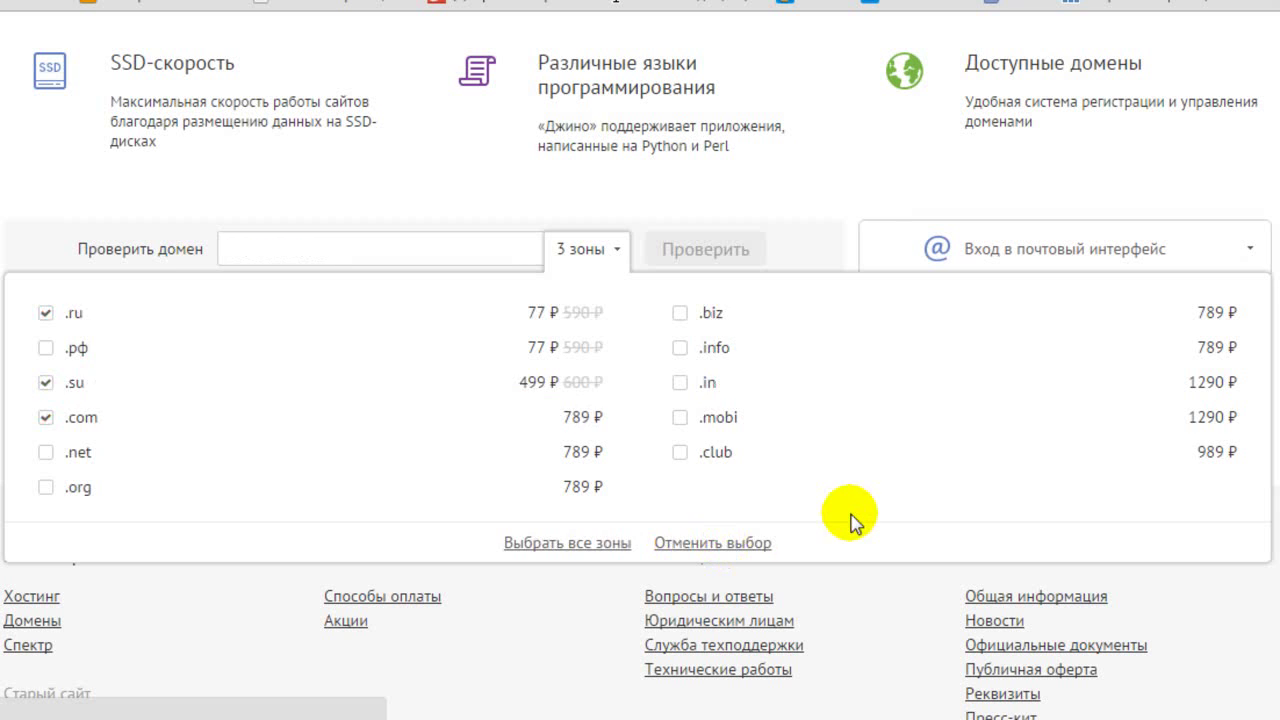
# - Register a new hosting account with the owner's e-mail address and the verification code from the picture
pyautogui.scroll(12, 852, 520)
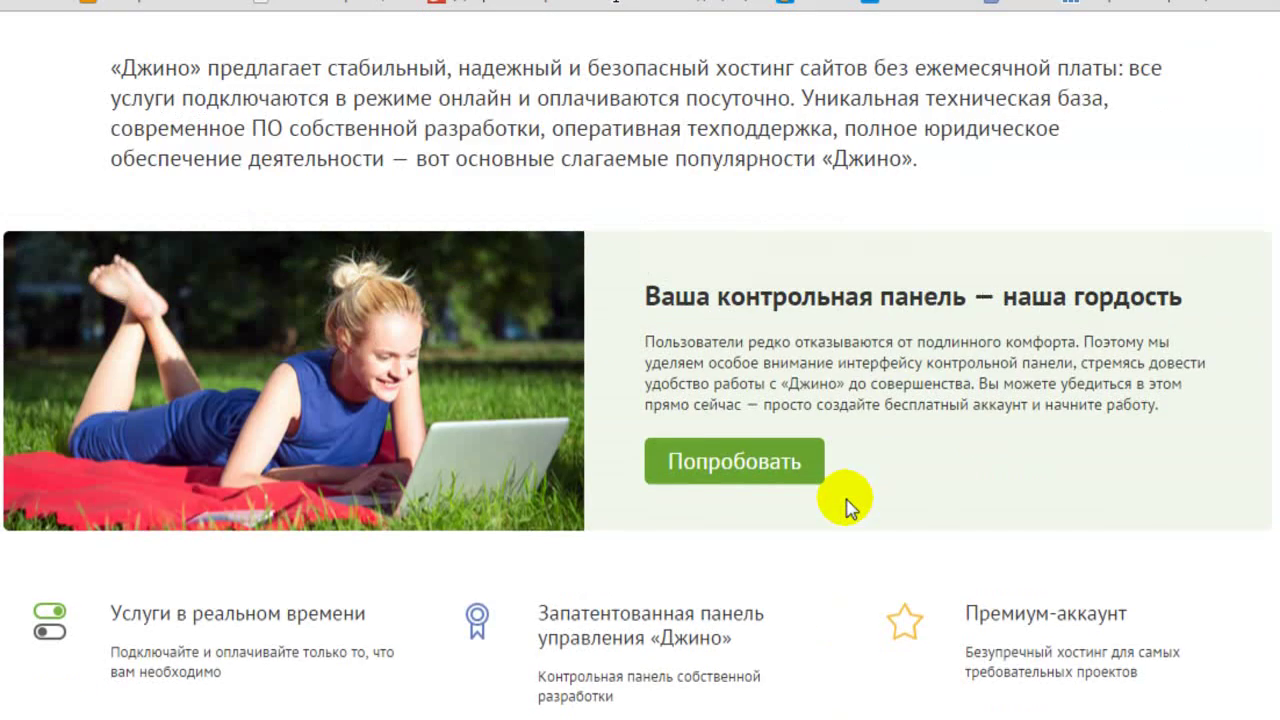
pyautogui.scroll(3, 845, 498)
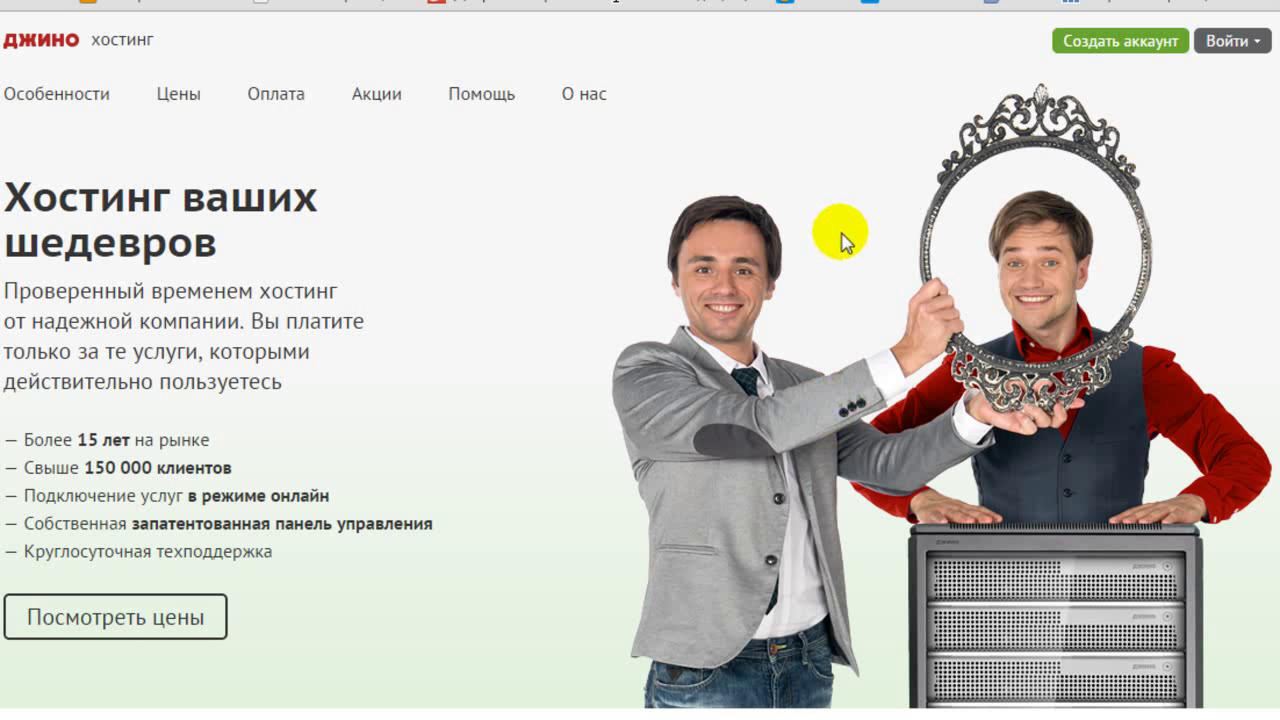
pyautogui.click(1129, 42)
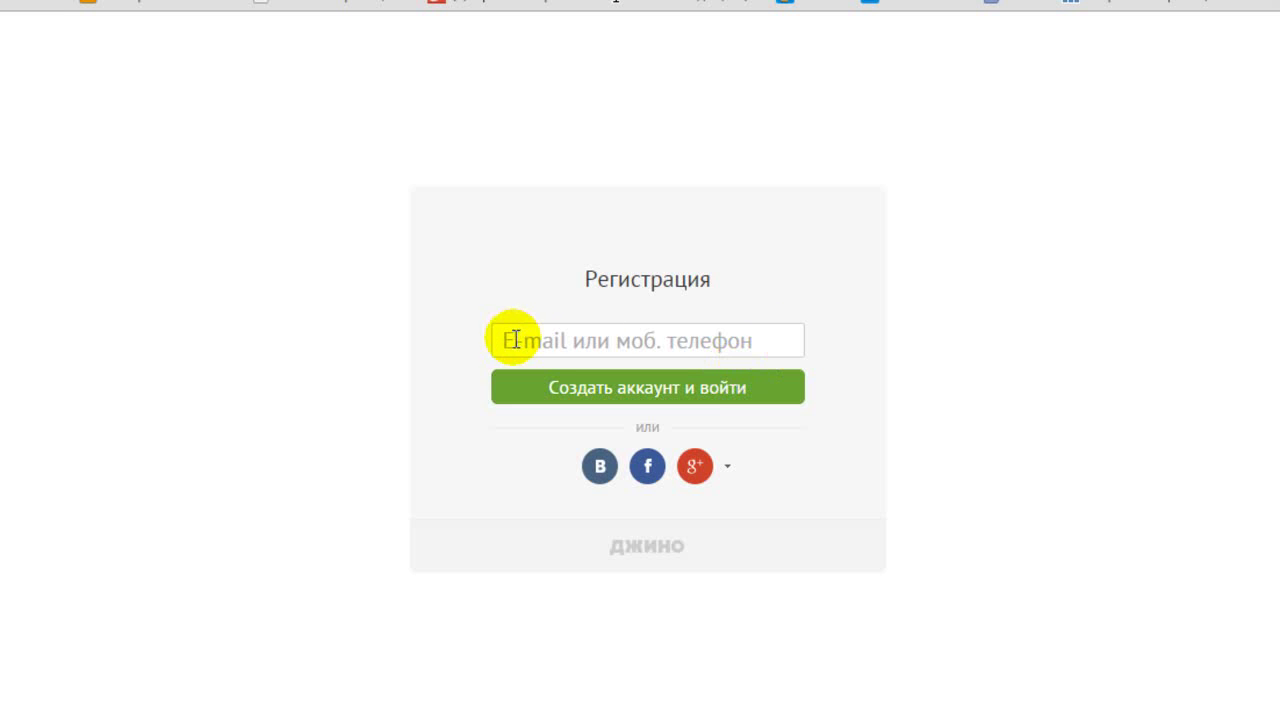
pyautogui.click(514, 340)
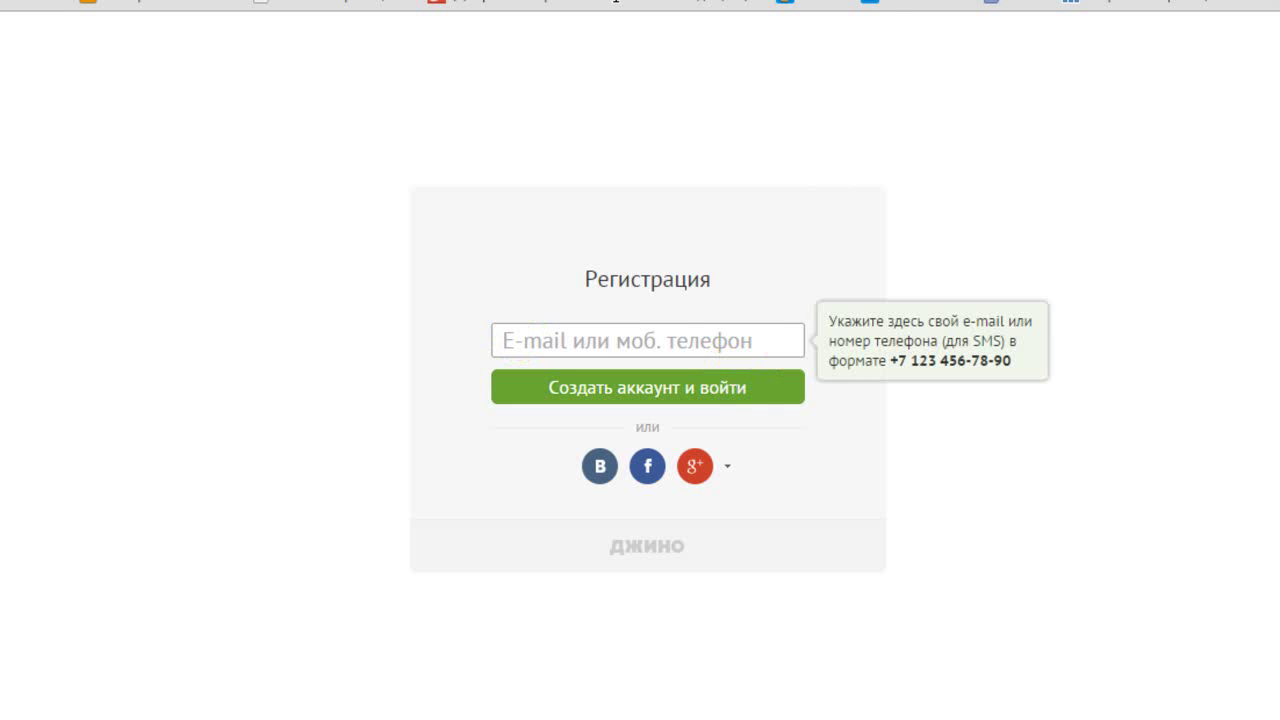
pyautogui.hotkey('ctrl', 'v')
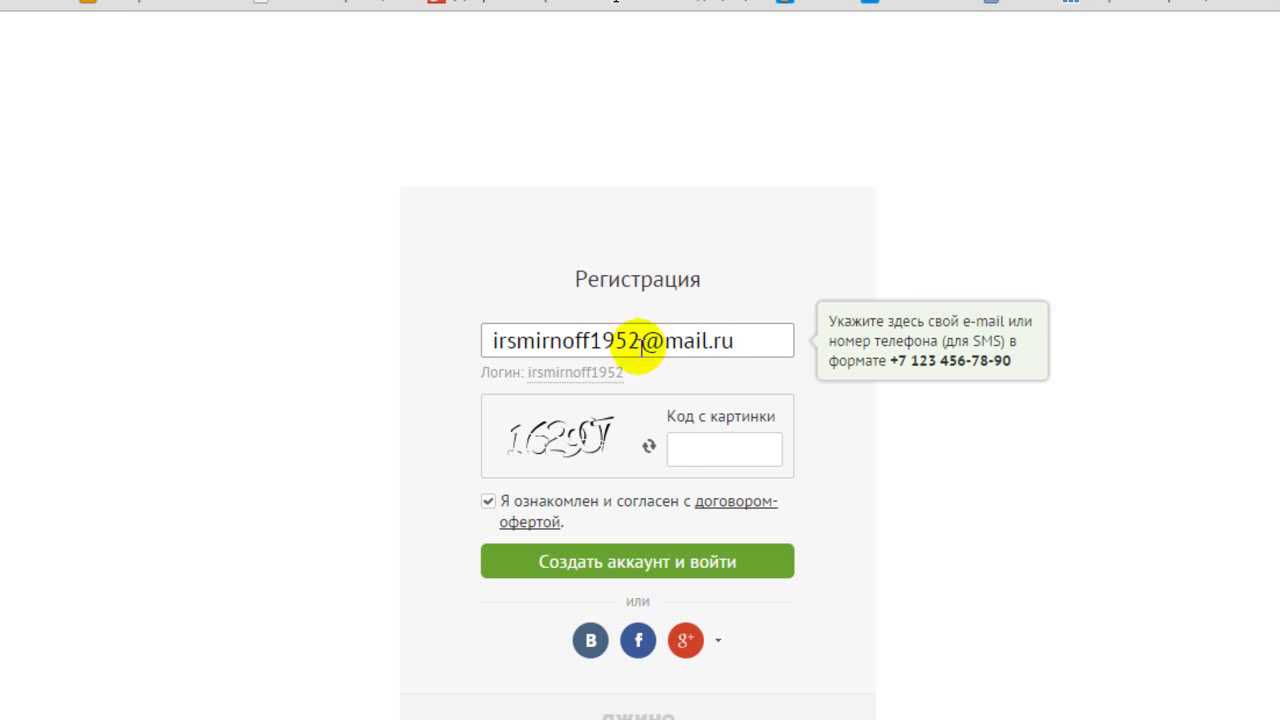
pyautogui.click(680, 448)
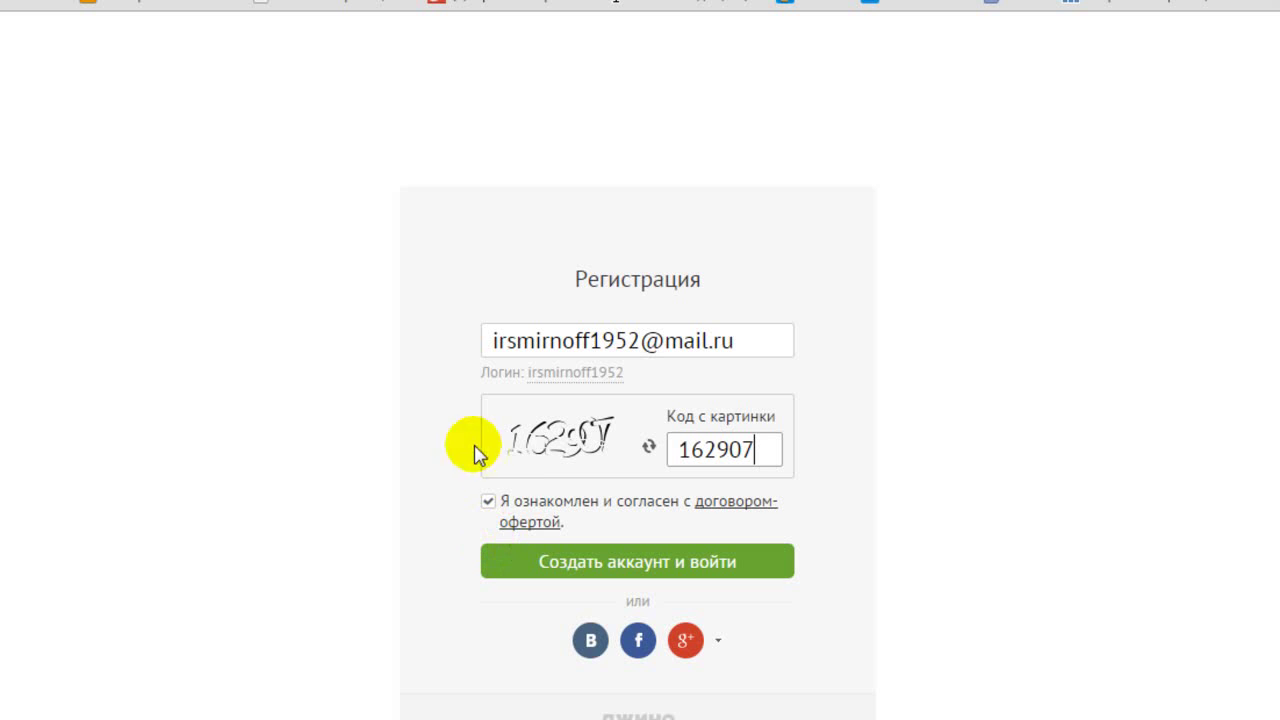
pyautogui.click(652, 566)
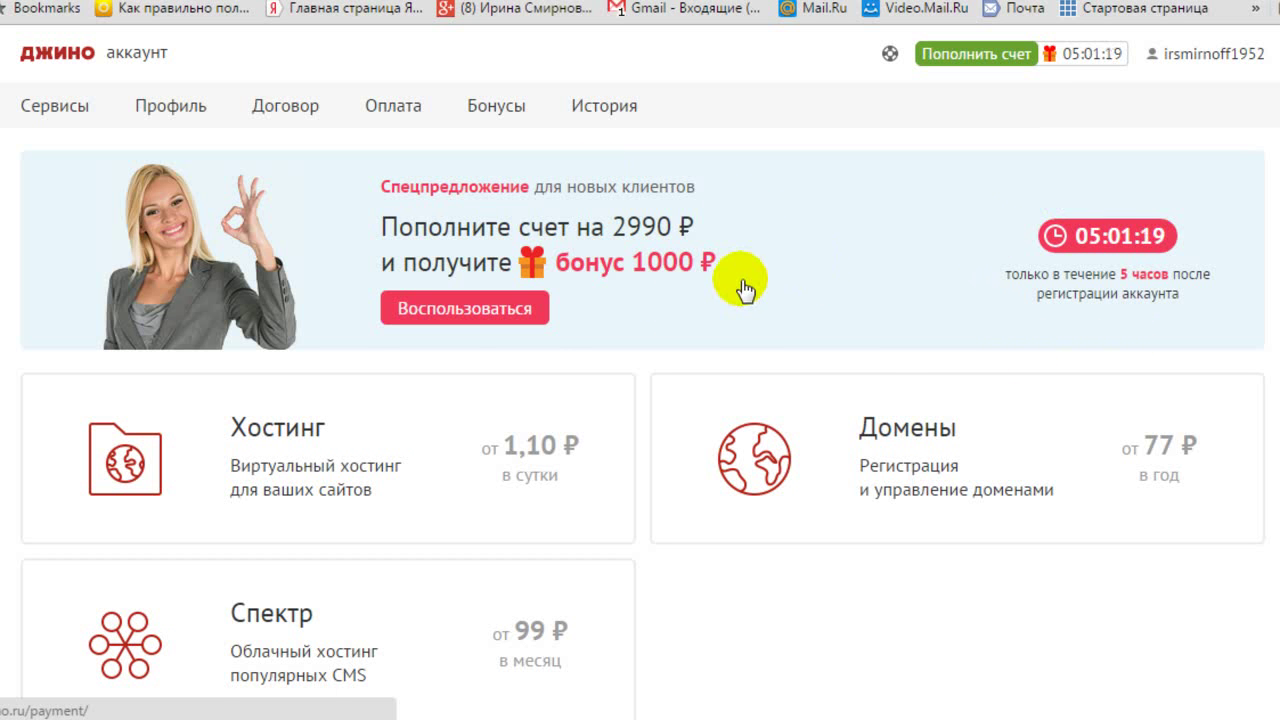
# - Choose the virtual hosting service (Хостинг) and open the profile form required to start using it
pyautogui.scroll(-1, 745, 289)
pyautogui.scroll(1, 745, 289)
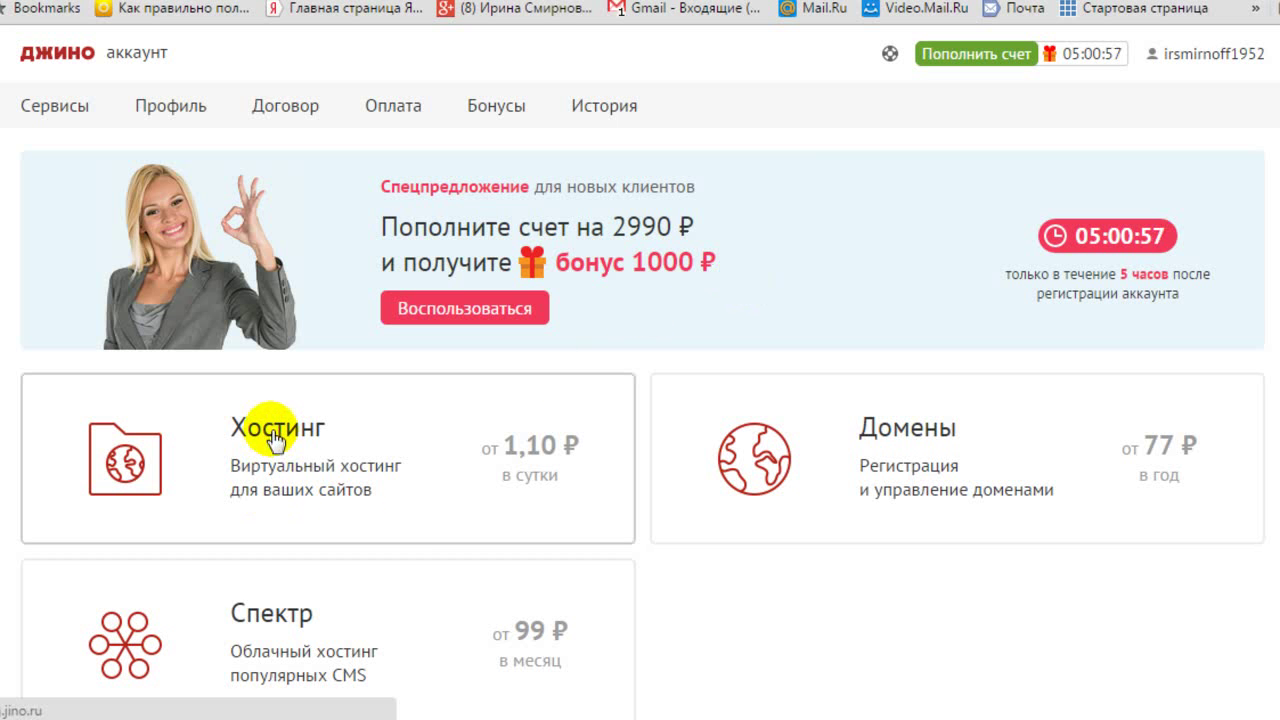
pyautogui.click(380, 443)
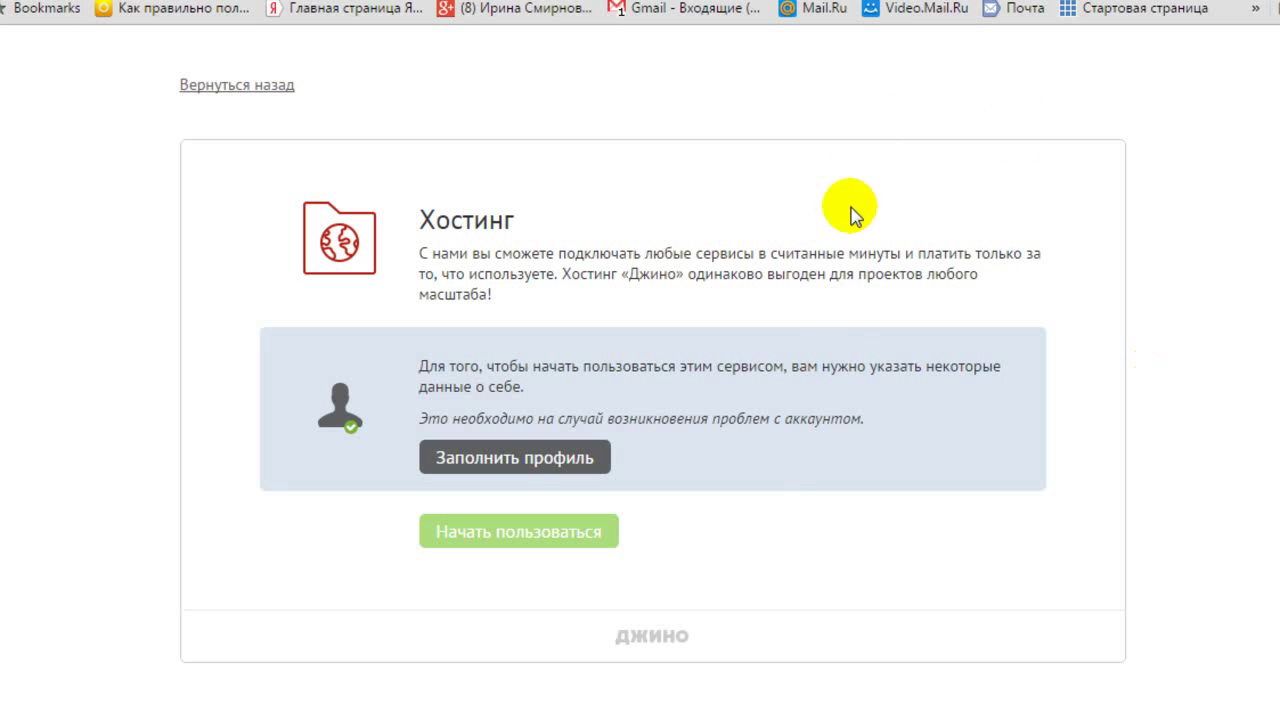
pyautogui.click(514, 466)
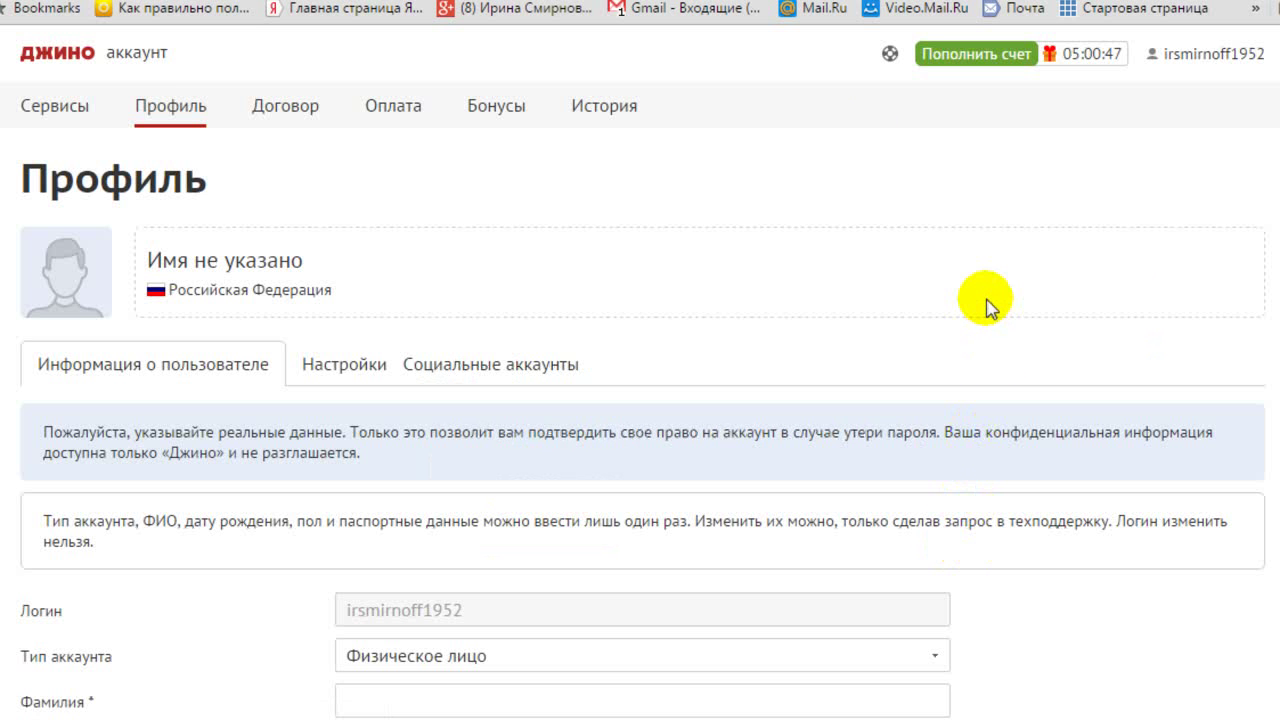
# - Examine the profile form's personal, address, passport and contact fields, noting which ones are mandatory
pyautogui.scroll(-2, 985, 305)
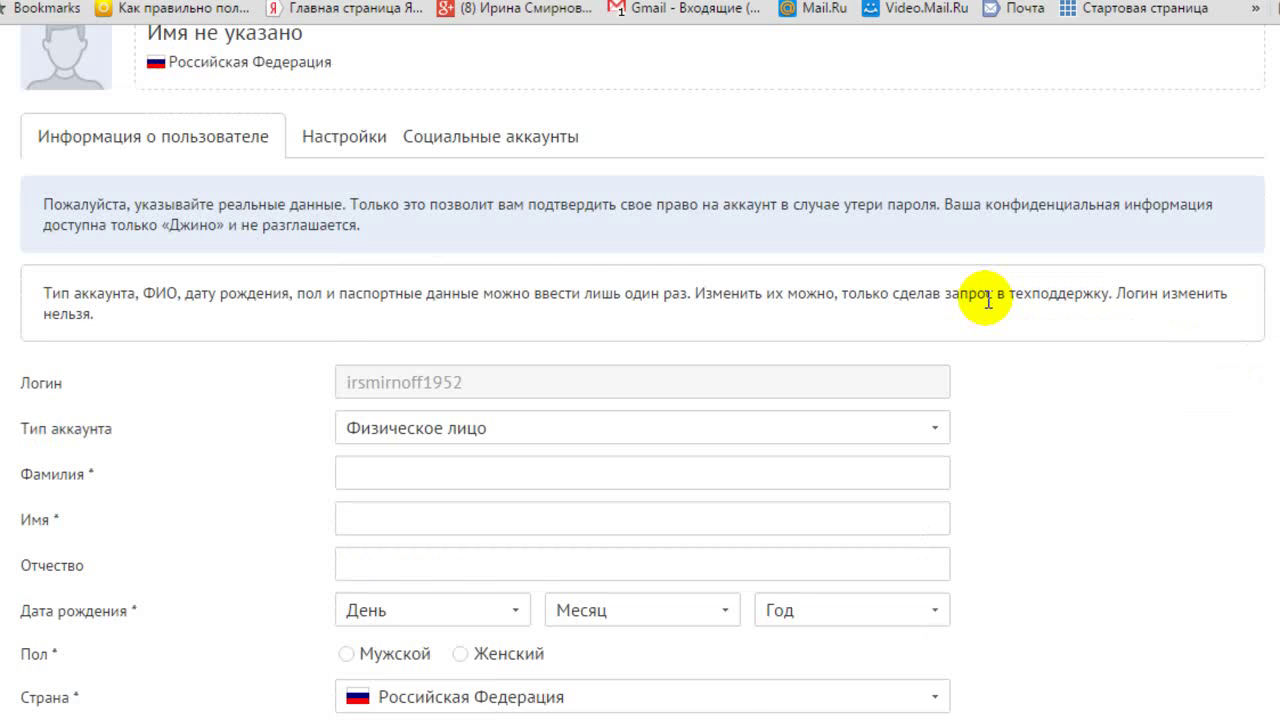
pyautogui.scroll(-2, 987, 300)
pyautogui.scroll(-1, 985, 305)
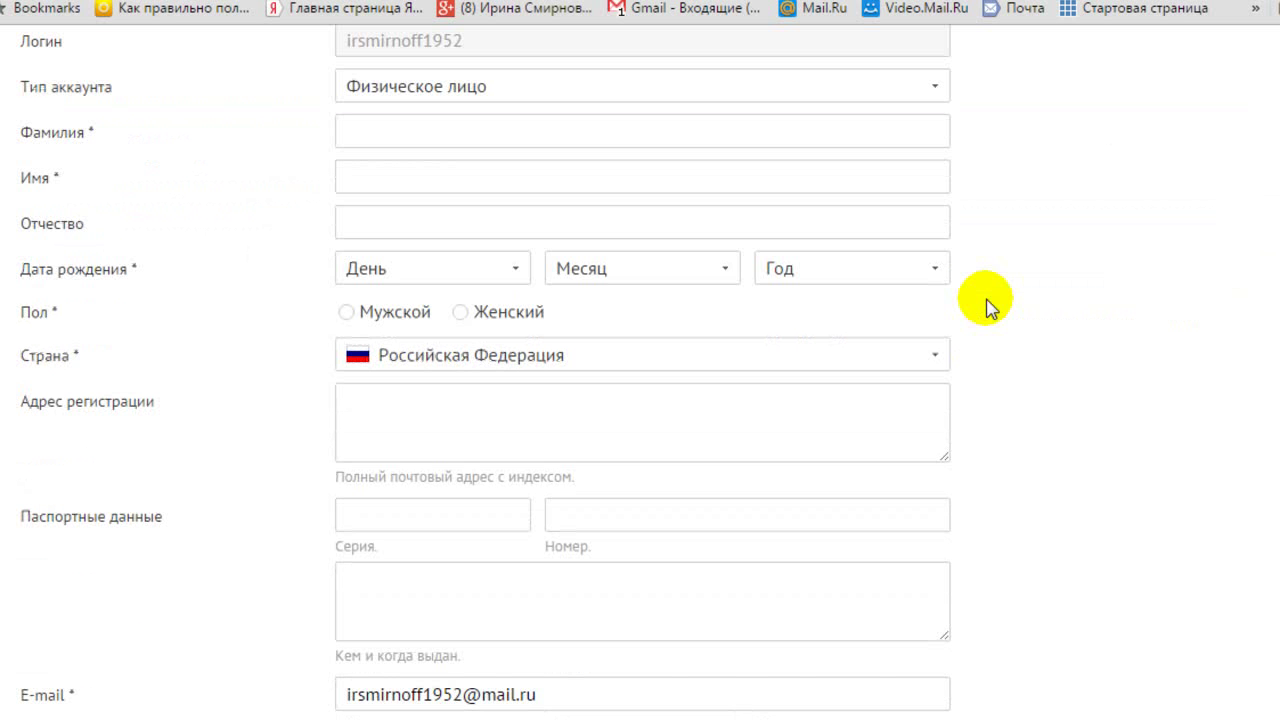
pyautogui.scroll(-1, 988, 305)
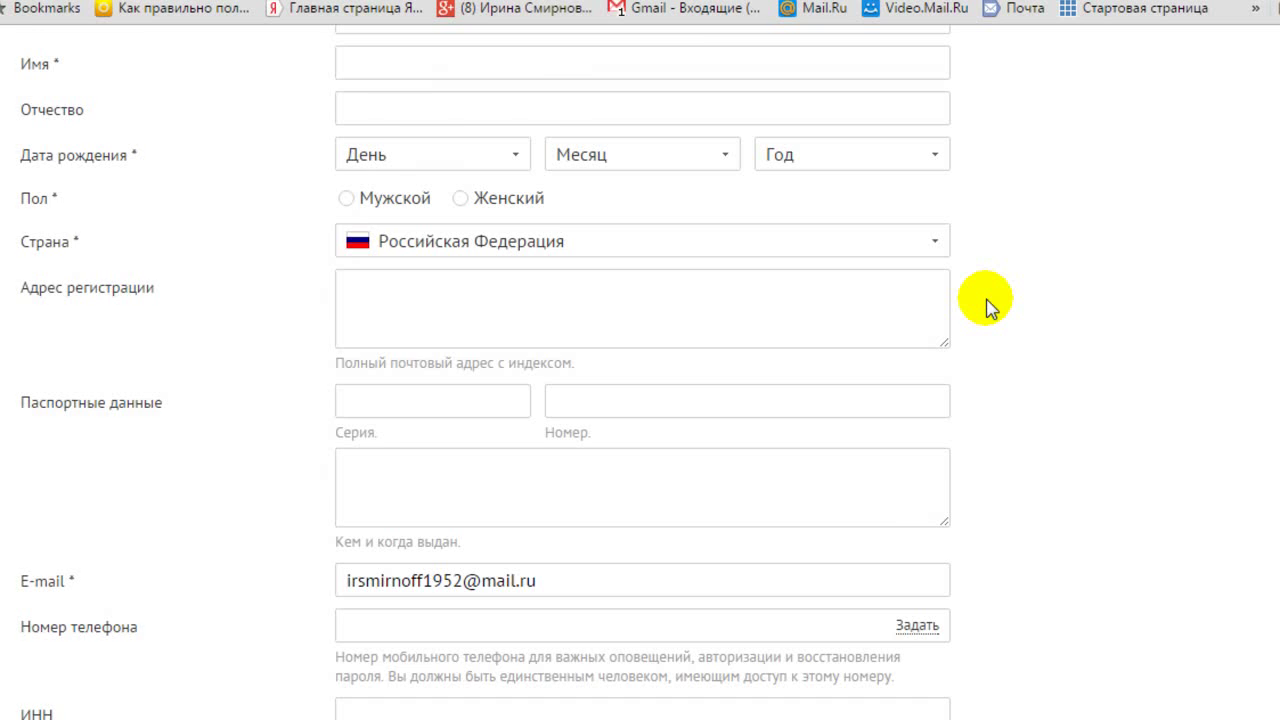
pyautogui.scroll(-2, 987, 305)
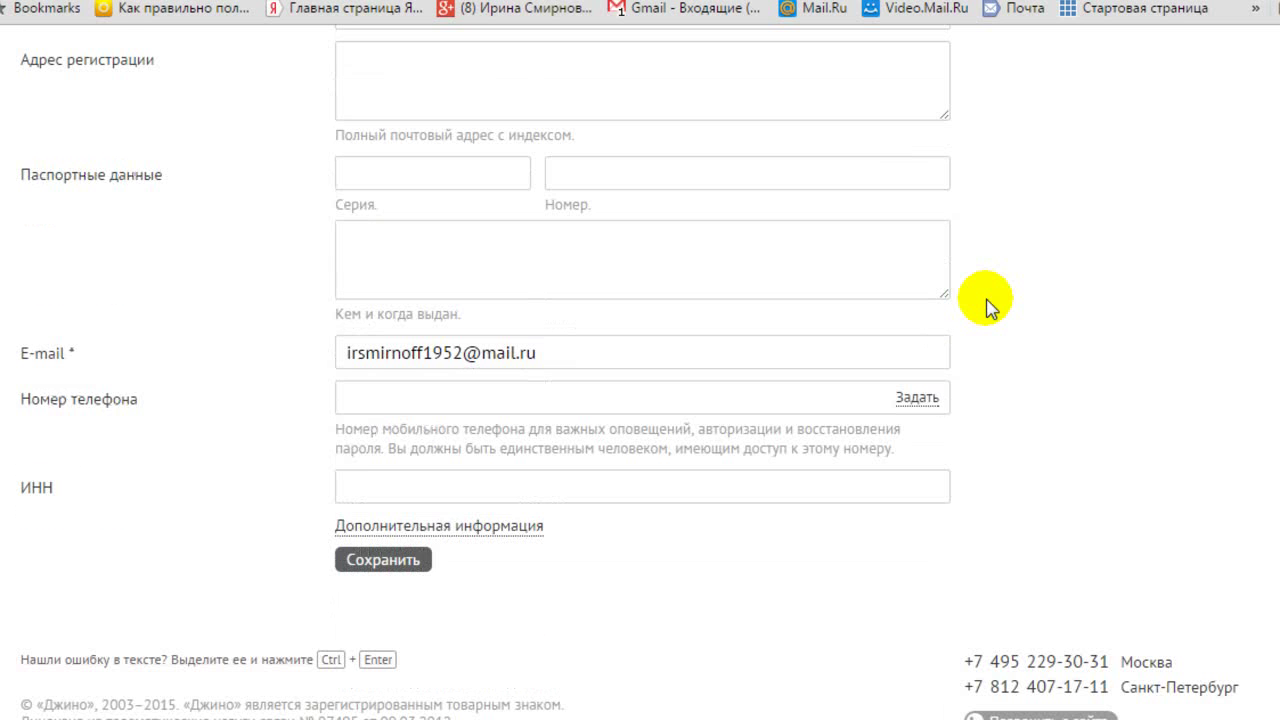
pyautogui.scroll(1, 987, 305)
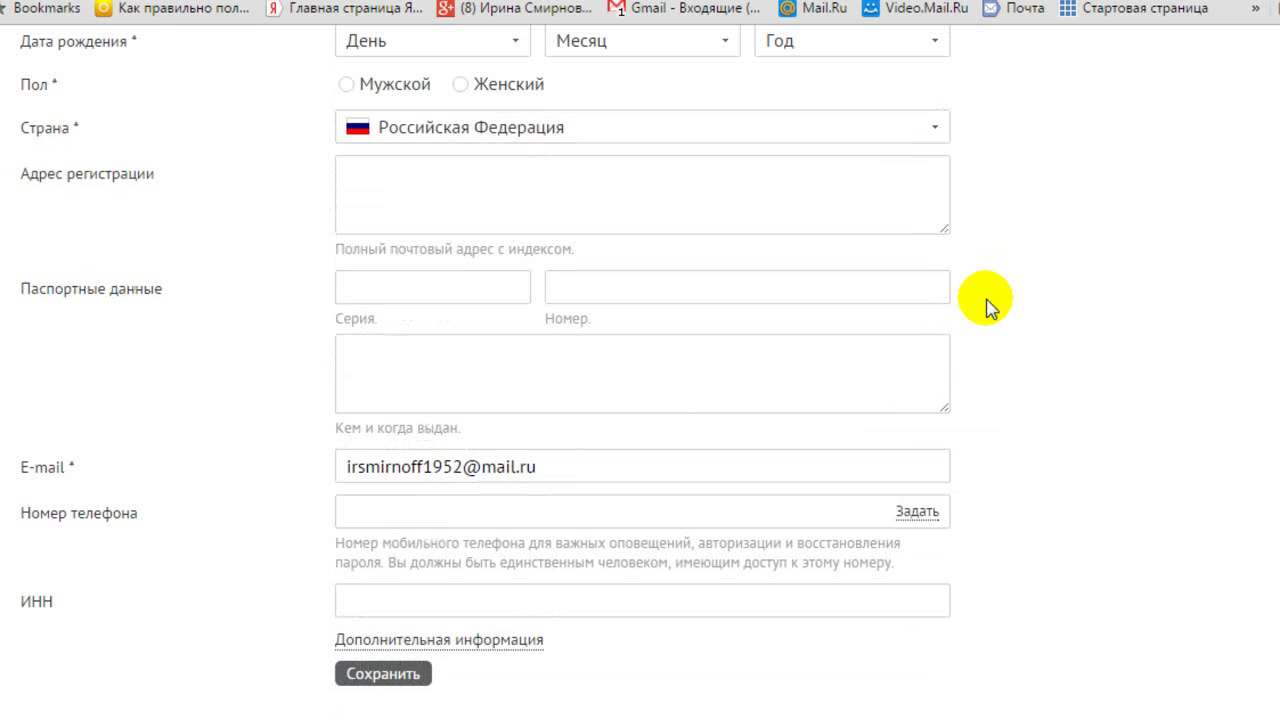
pyautogui.scroll(1, 988, 305)
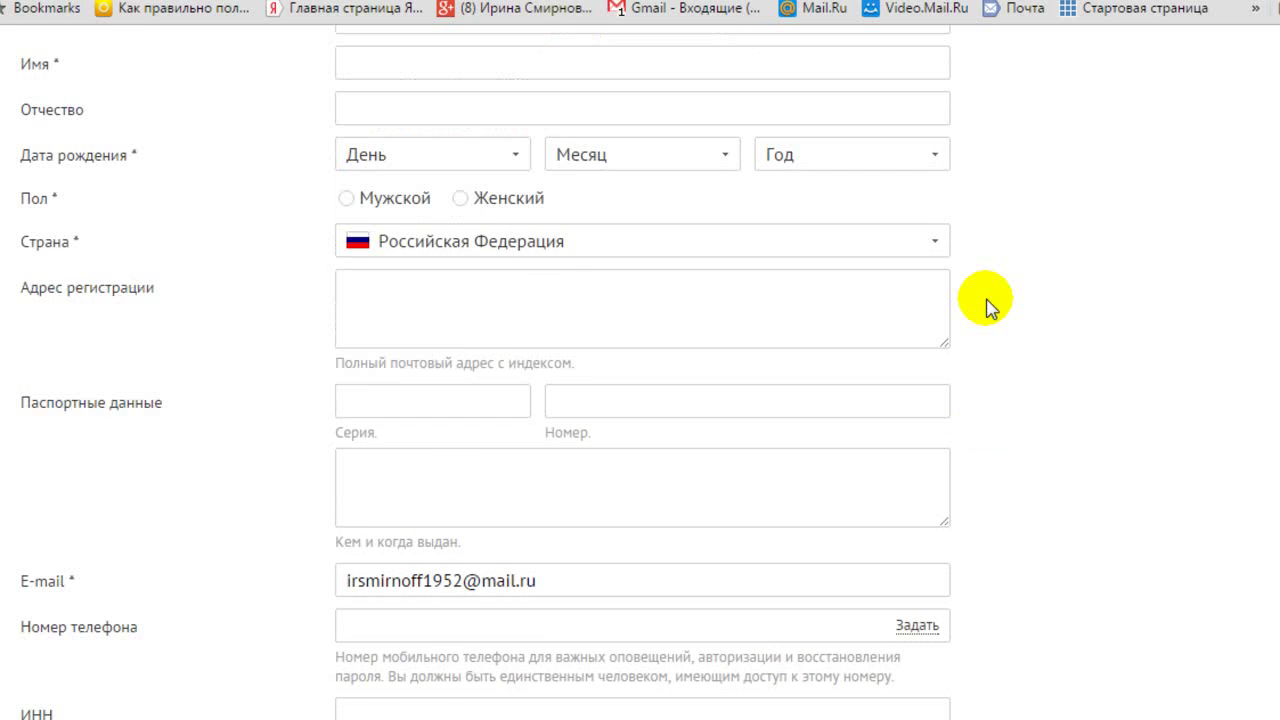
pyautogui.scroll(1, 988, 305)
pyautogui.scroll(1, 988, 305)
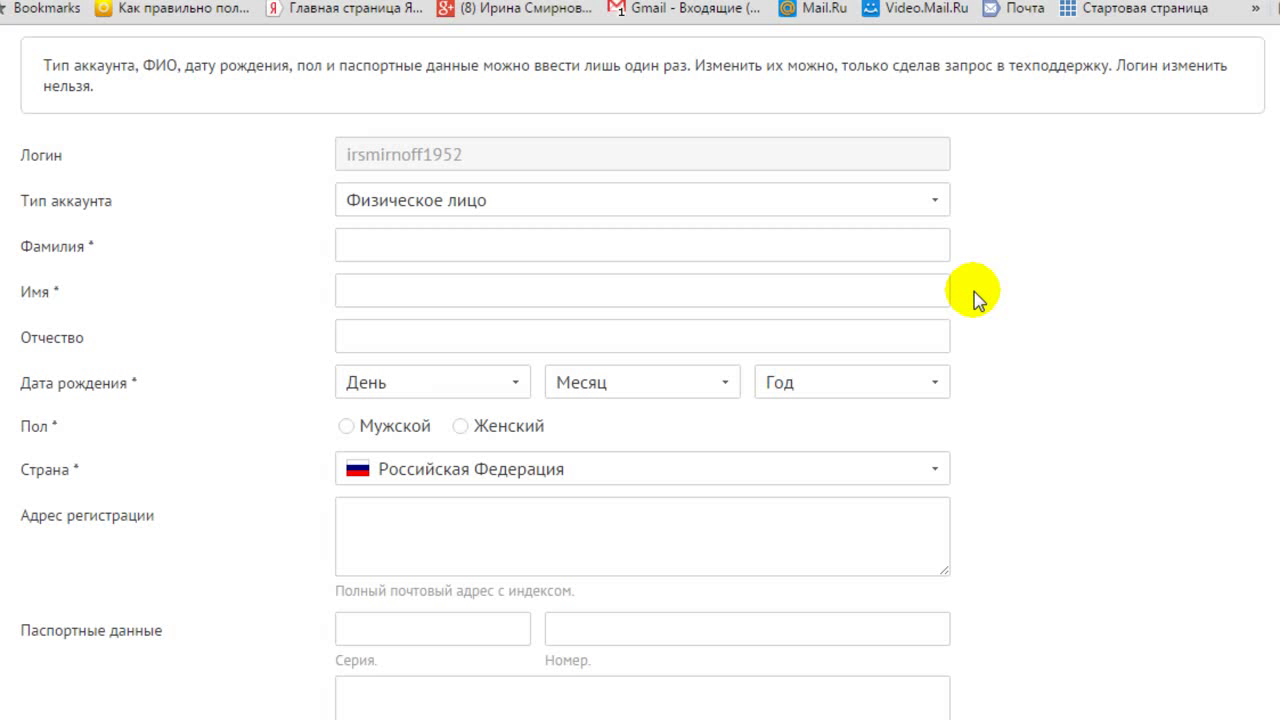
pyautogui.scroll(-1, 975, 298)
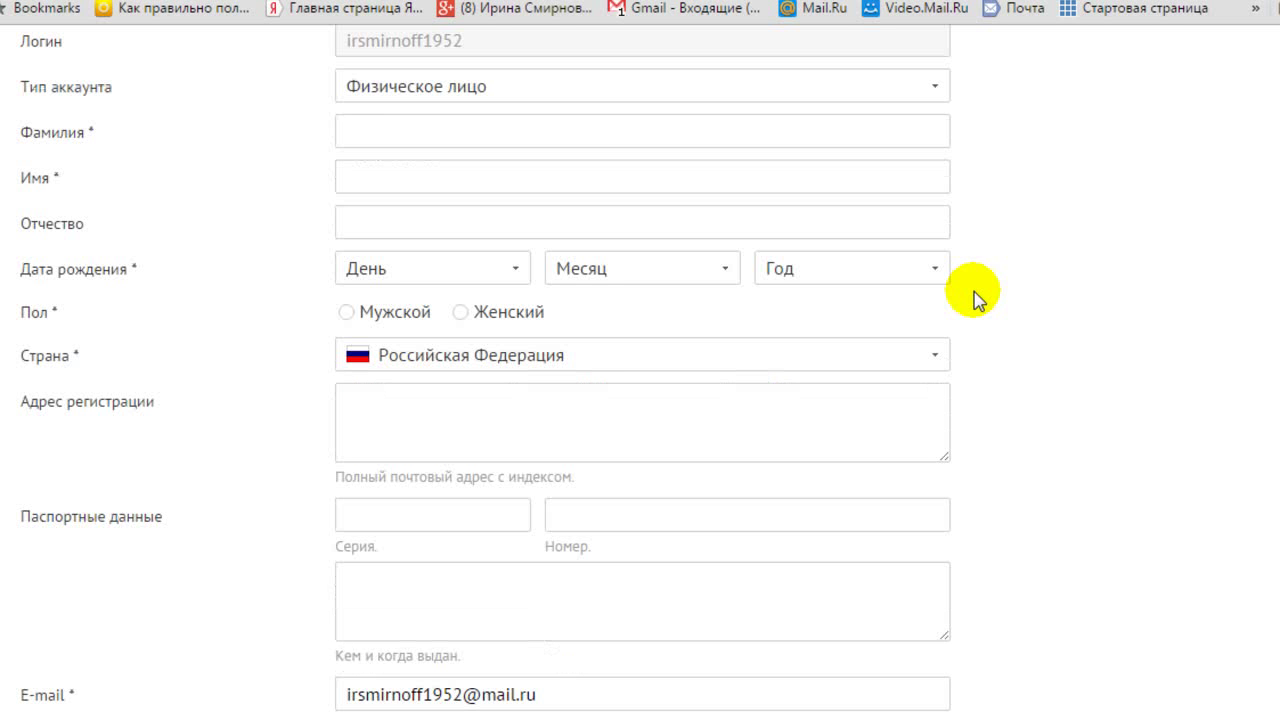
pyautogui.scroll(-2, 975, 298)
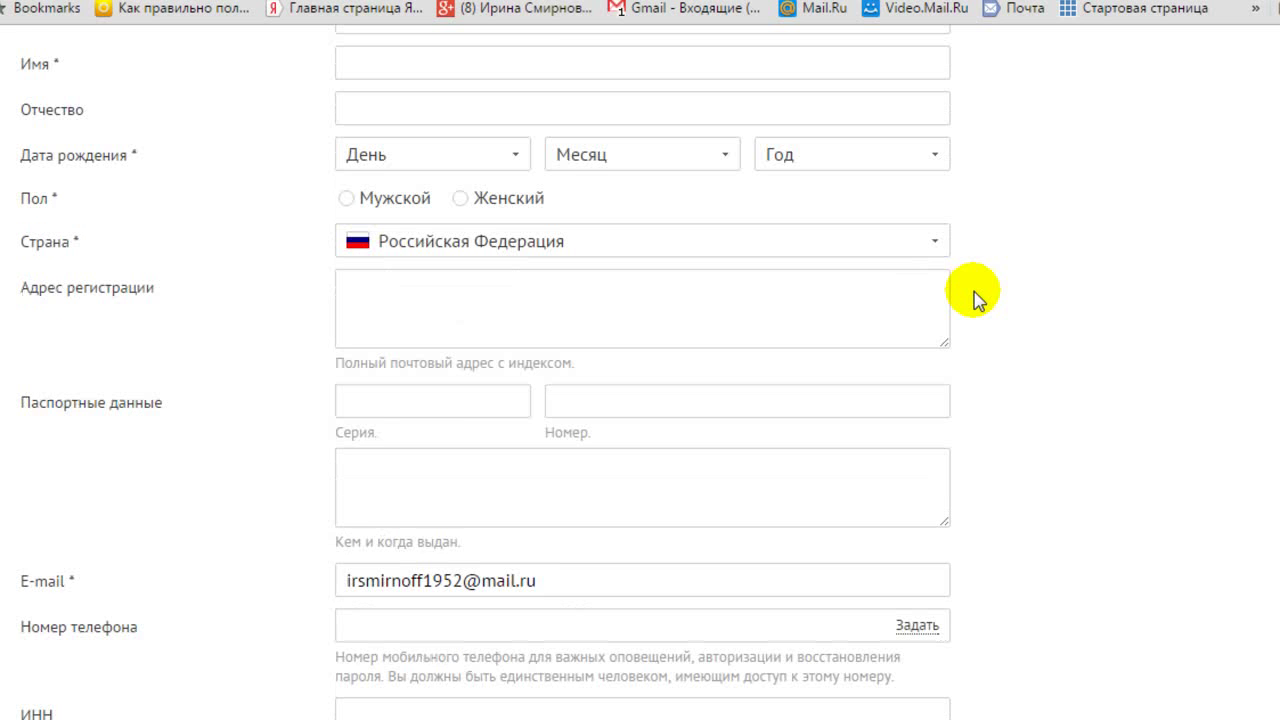
pyautogui.scroll(3, 975, 298)
pyautogui.scroll(-2, 975, 298)
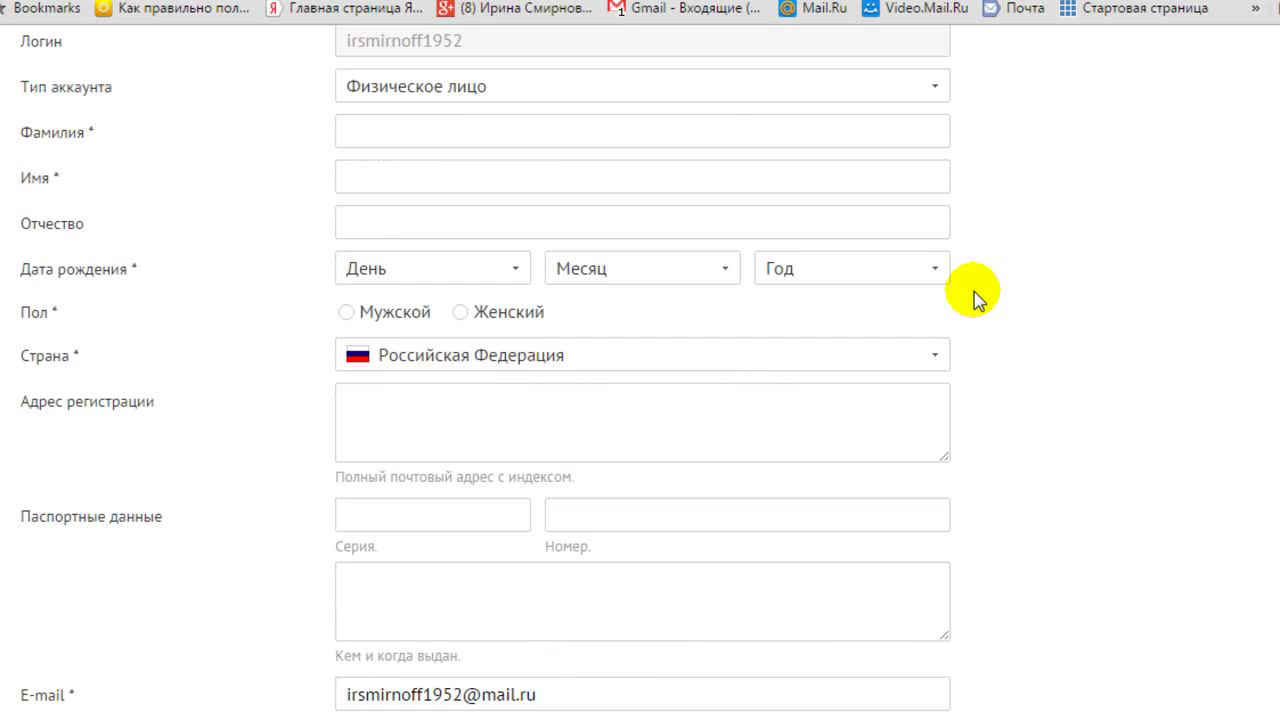
pyautogui.scroll(-1, 973, 296)
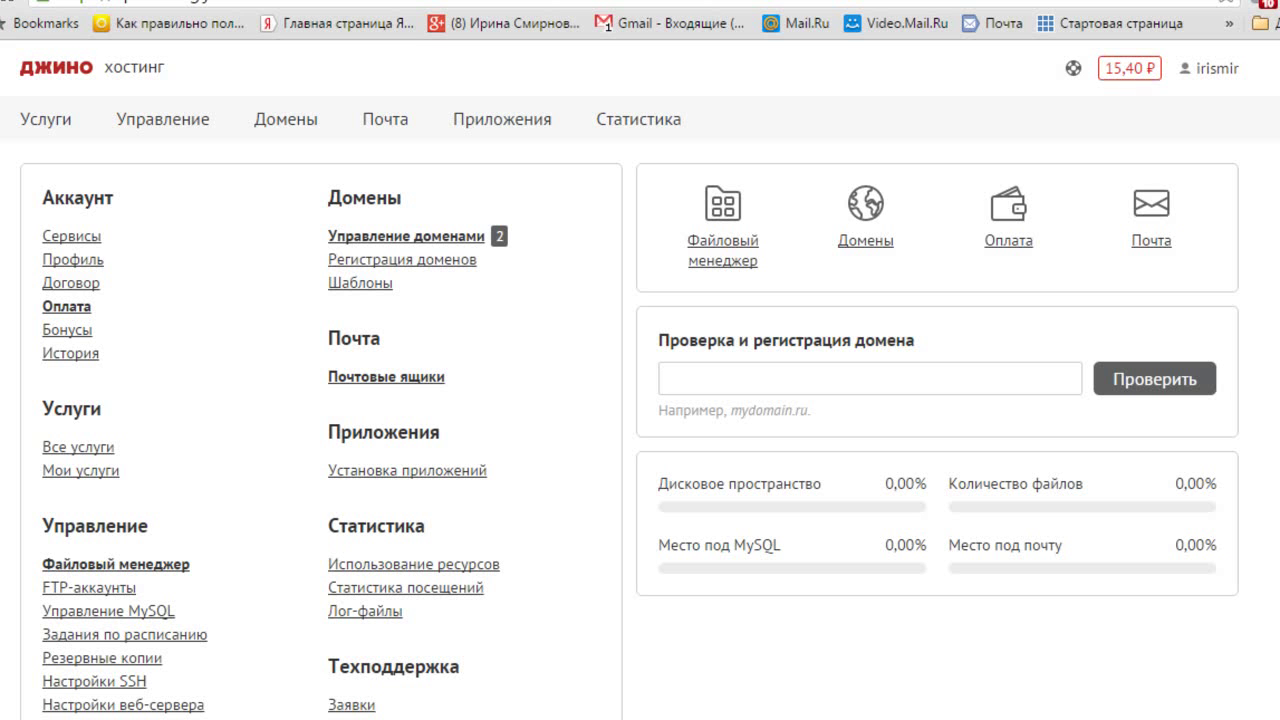
# - Open the account's payment page (Оплата) and review the available payment methods and top-up bonus offers
pyautogui.click(1013, 242)
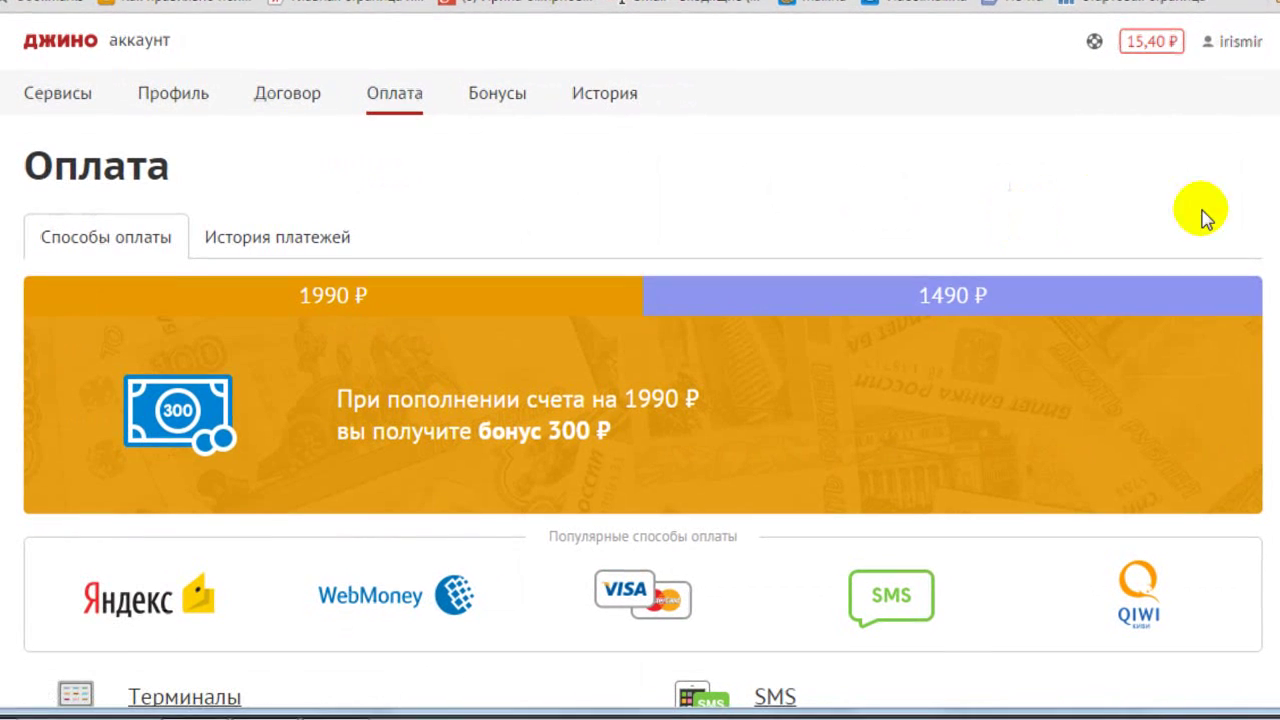
pyautogui.scroll(-5, 640, 400)
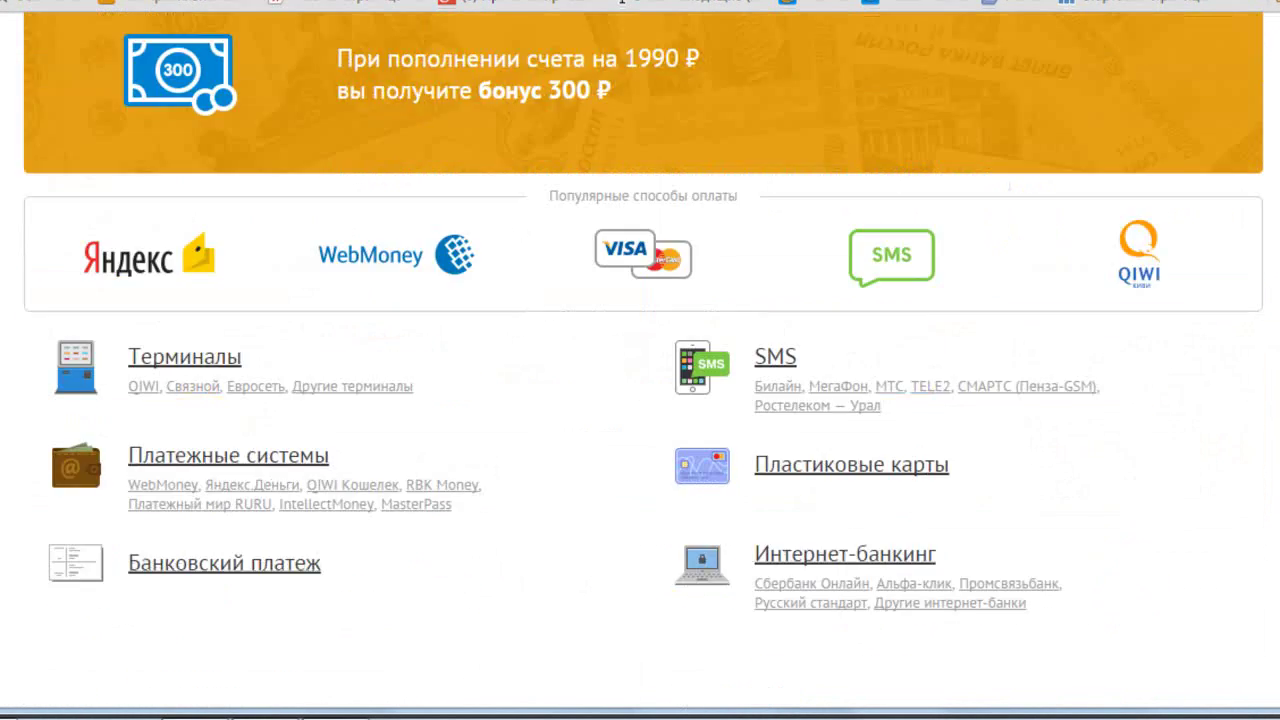
pyautogui.scroll(1, 640, 400)
pyautogui.scroll(2, 640, 400)
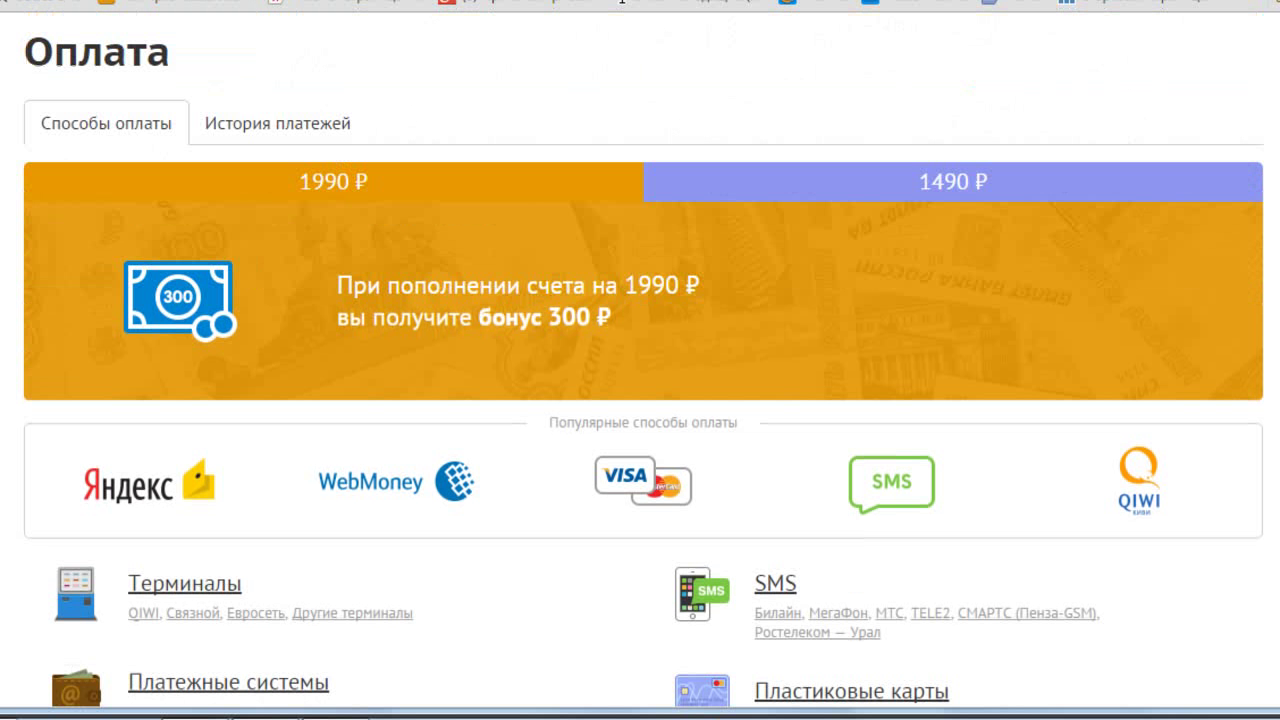
pyautogui.scroll(-1, 640, 400)
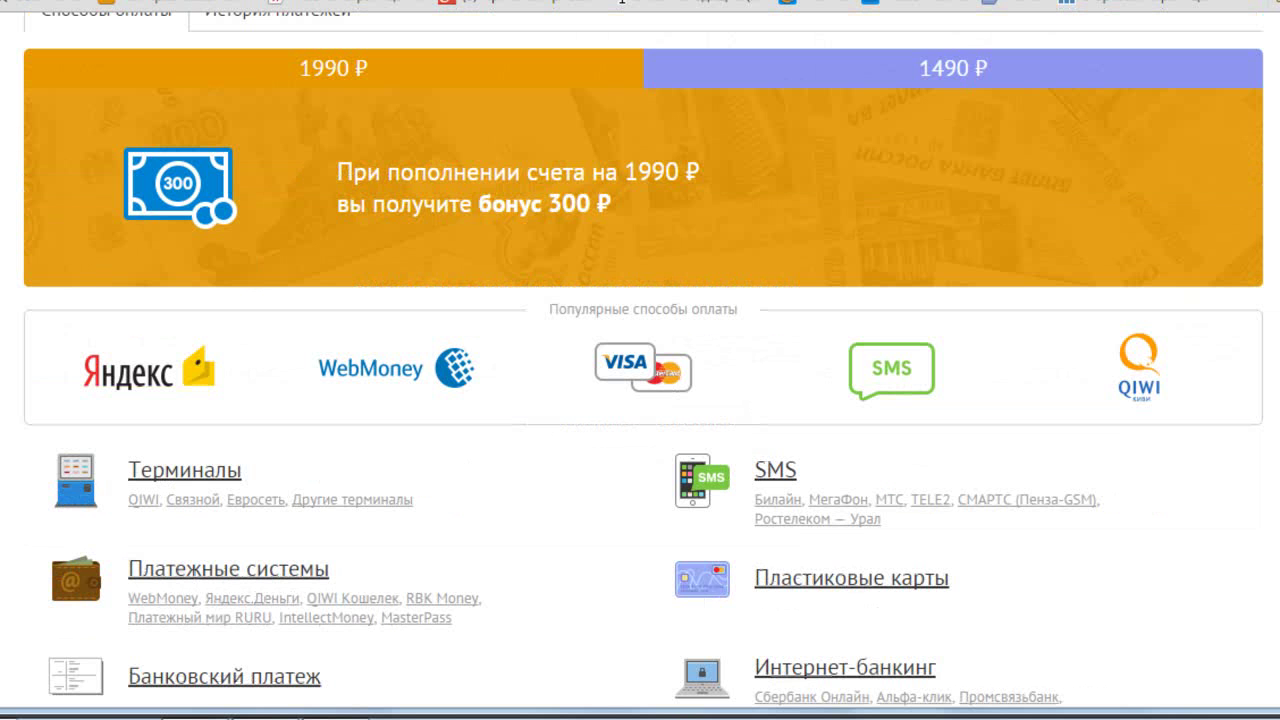
pyautogui.scroll(1, 640, 400)
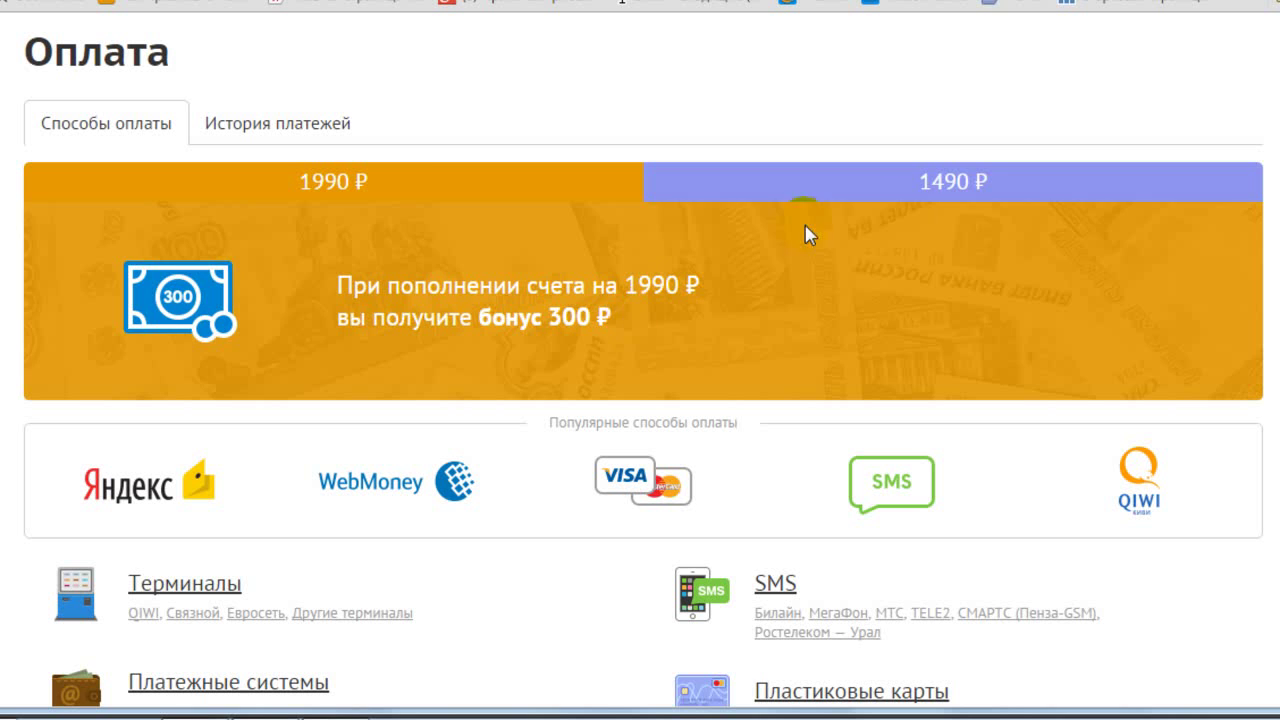
# - View the domain gift offer for topping up the account by 1490 ₽
pyautogui.click(928, 182)
pyautogui.click(928, 182)
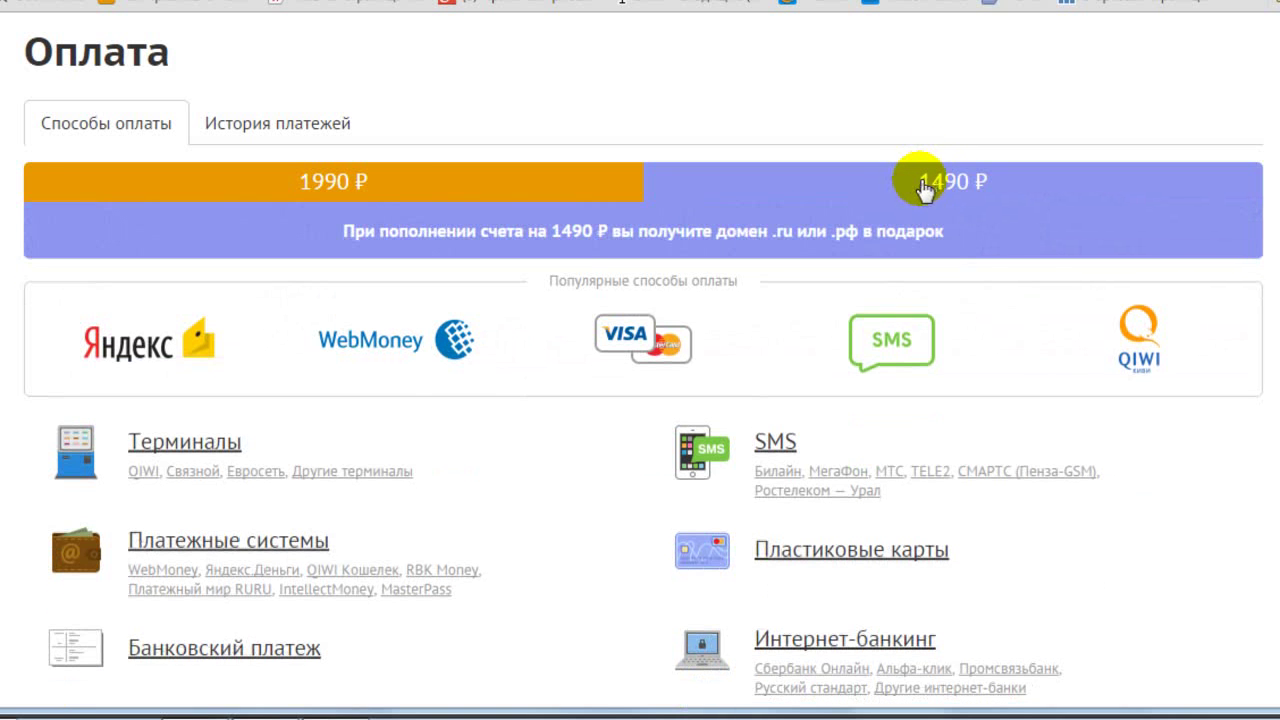
pyautogui.click(749, 245)
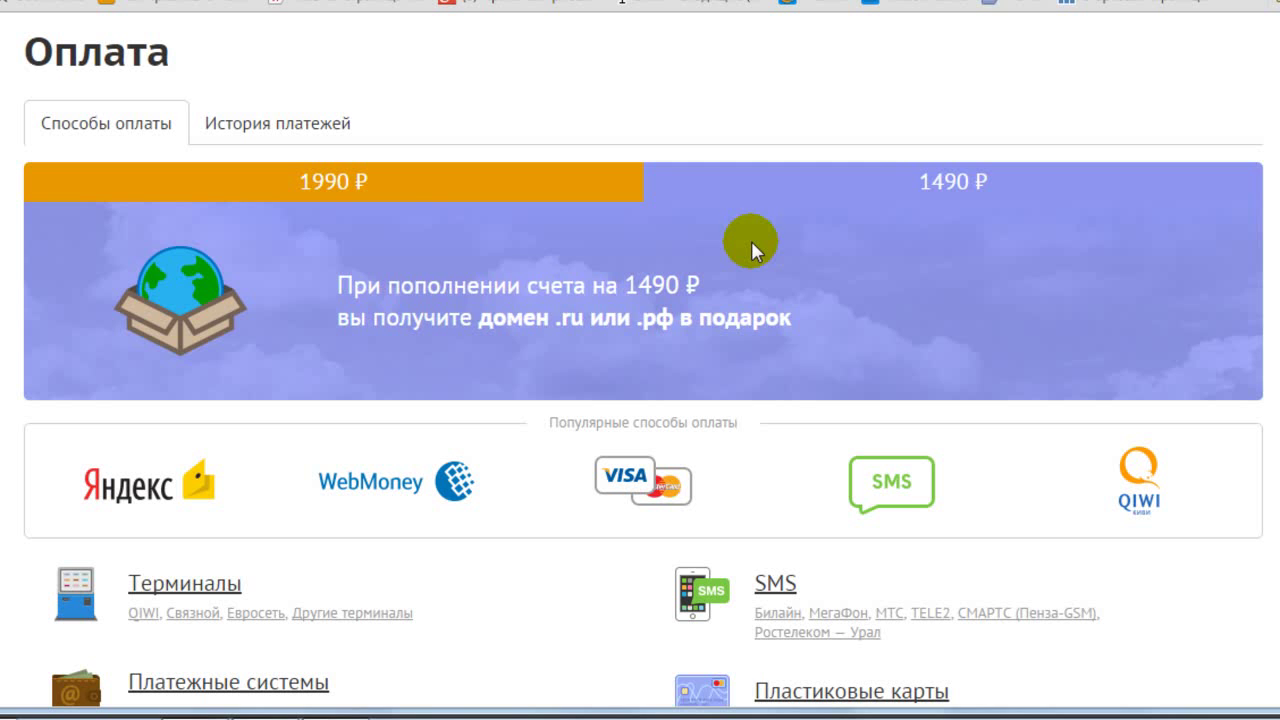
# - Choose Яндекс as the payment system and set the payment amount to 300 ₽
pyautogui.click(140, 490)
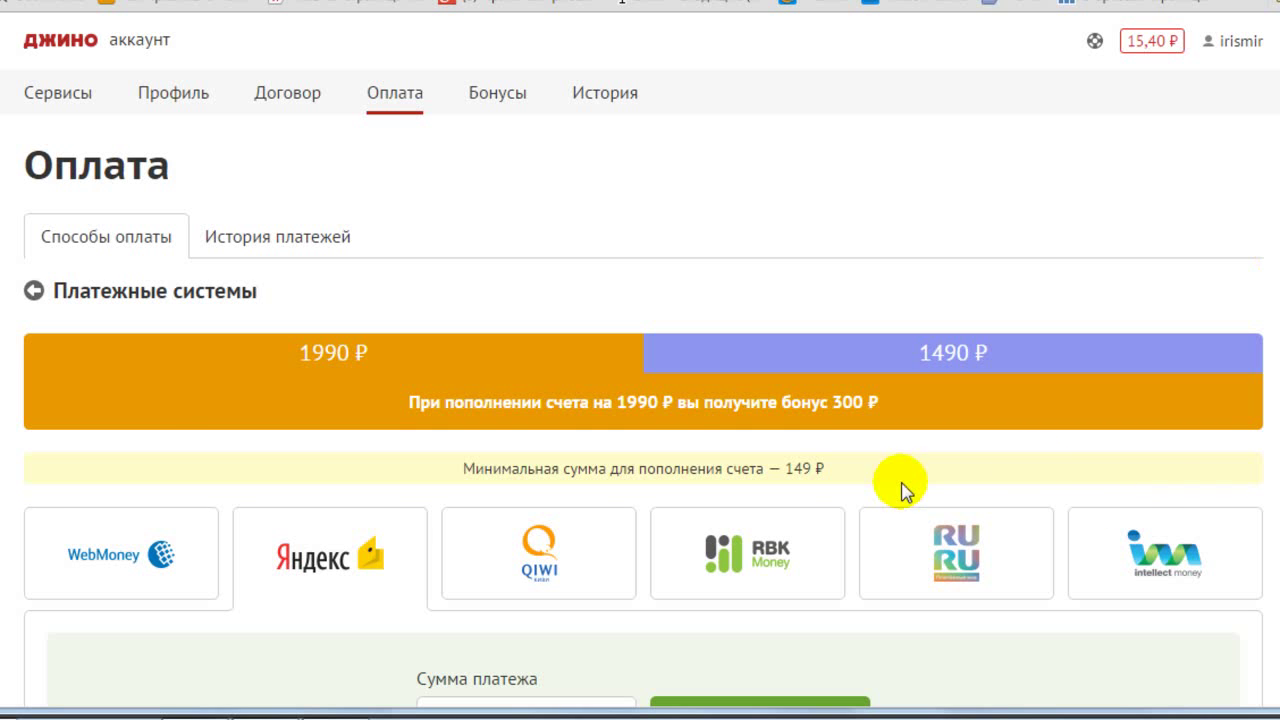
pyautogui.moveTo(407, 432)
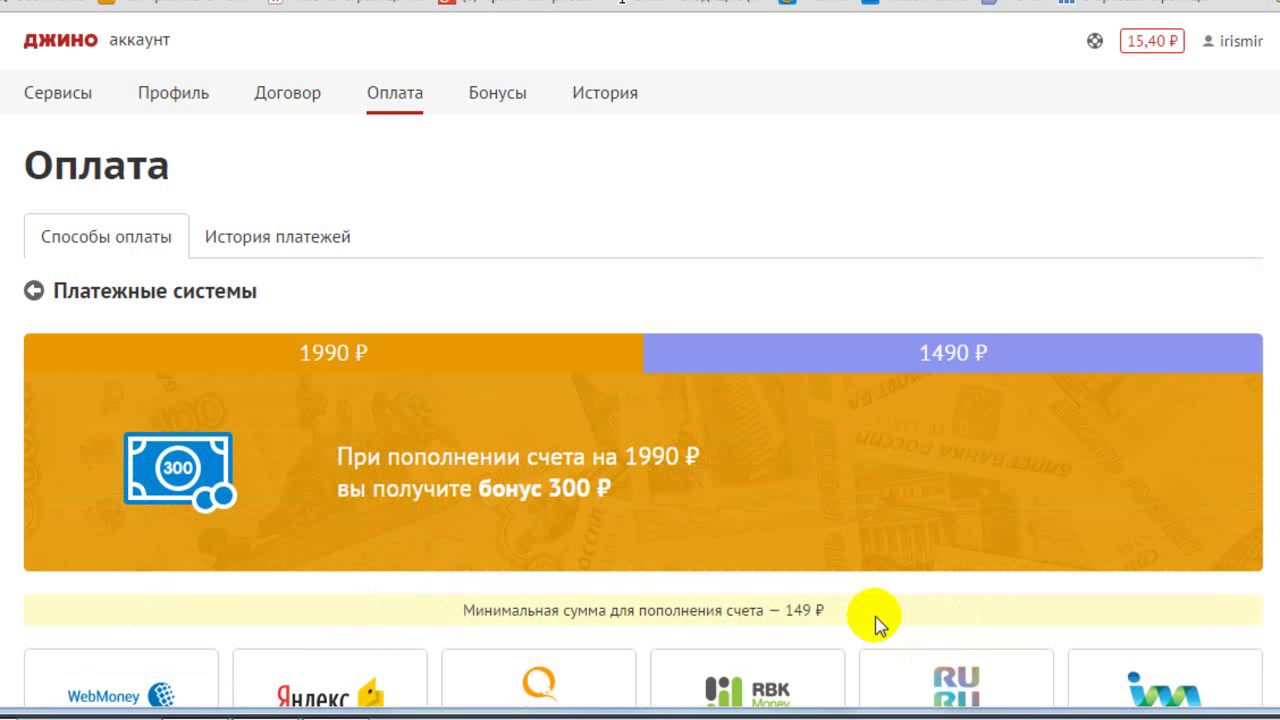
pyautogui.scroll(-3, 900, 250)
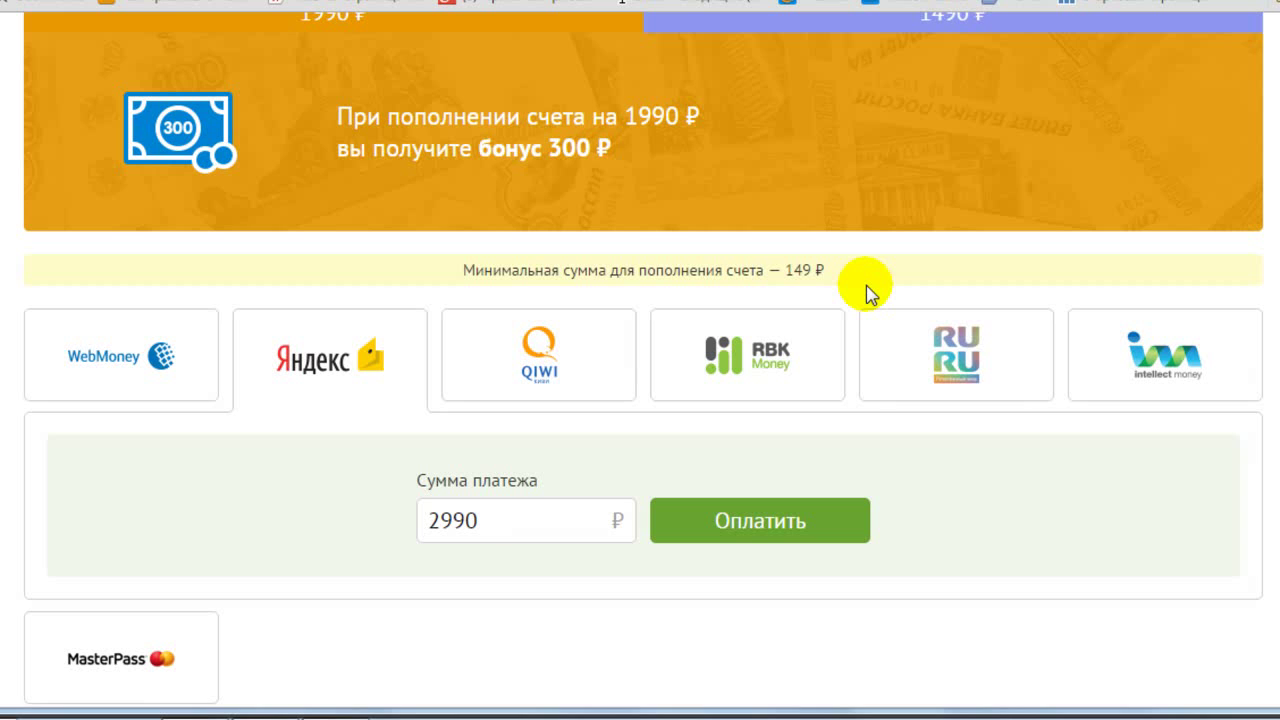
pyautogui.moveTo(420, 521); pyautogui.dragTo(490, 523)
pyautogui.write('300')
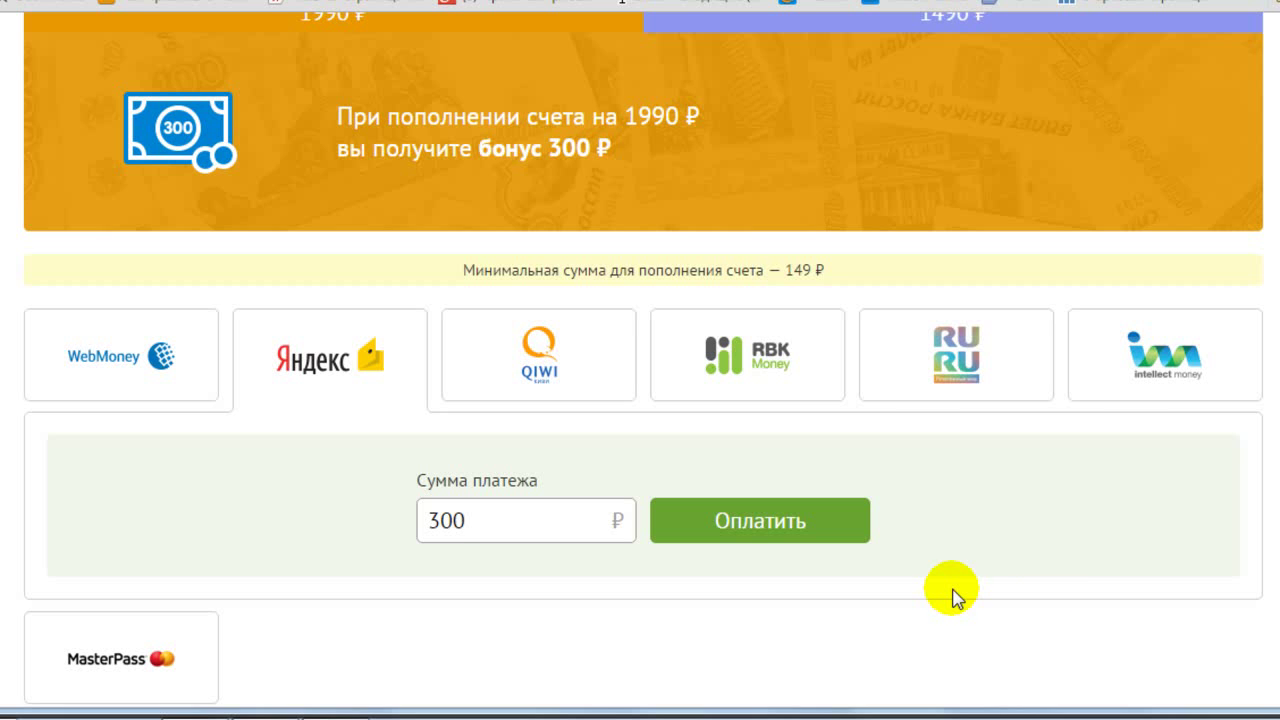
# - Leave the payment page without paying, return to the account's start page and open the Хостинг service
pyautogui.scroll(3, 1229, 423)
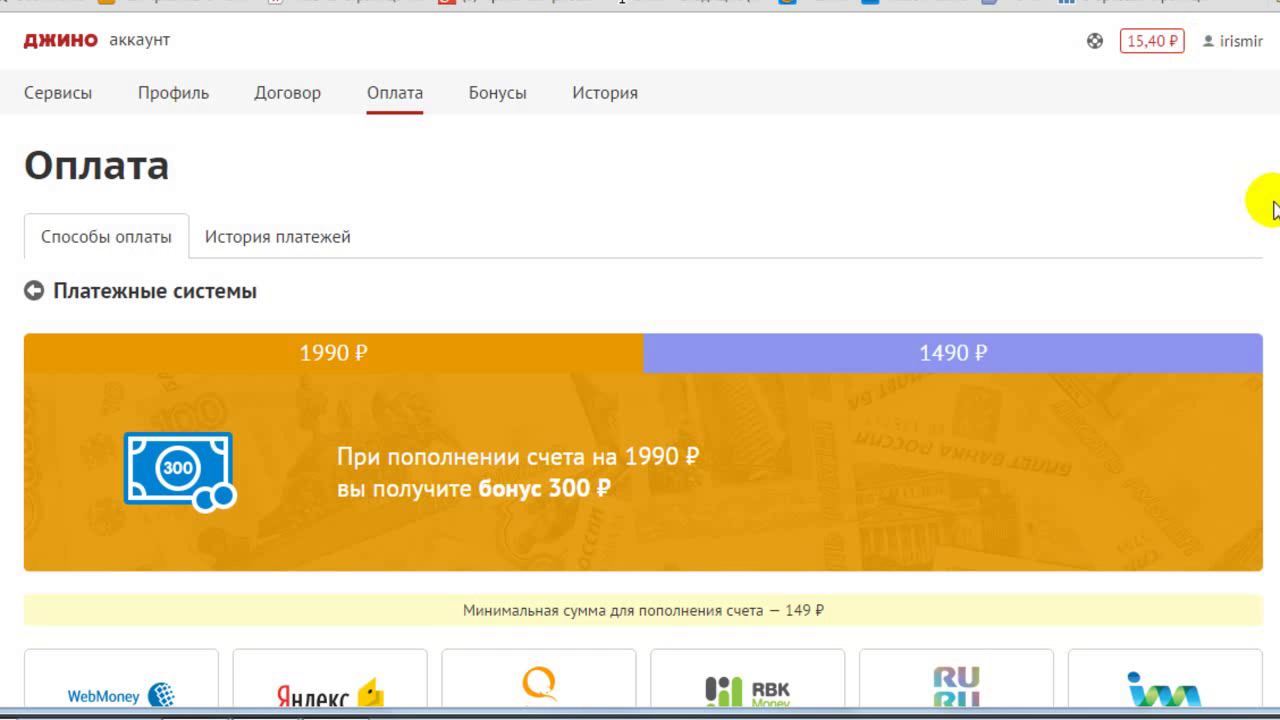
pyautogui.scroll(-5, 1272, 215)
pyautogui.scroll(1, 1272, 285)
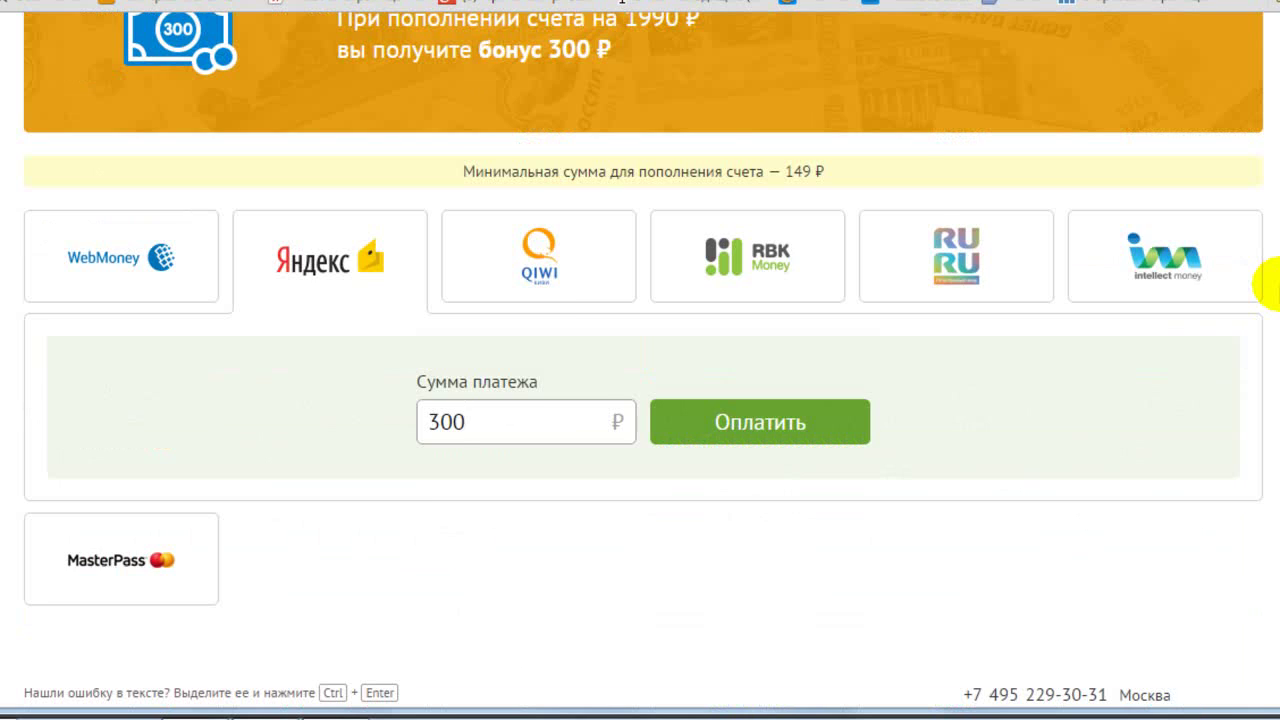
pyautogui.scroll(1, 1272, 285)
pyautogui.scroll(1, 1272, 285)
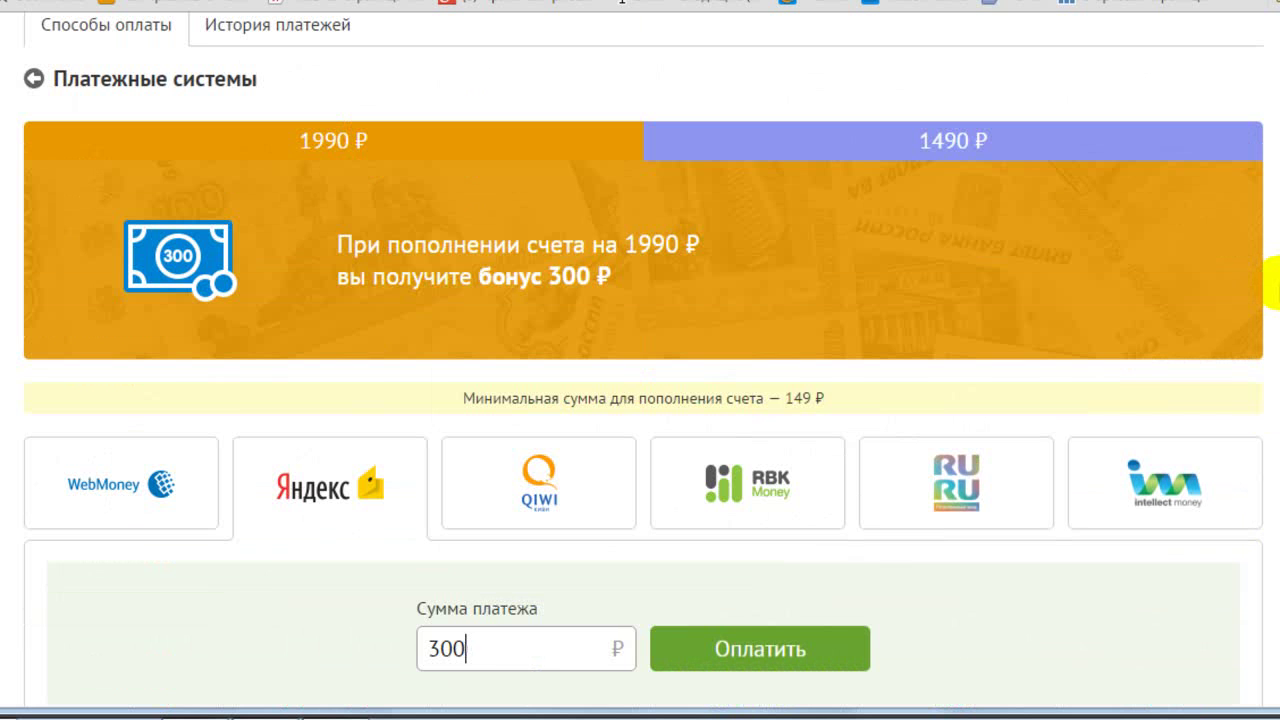
pyautogui.scroll(1, 1275, 285)
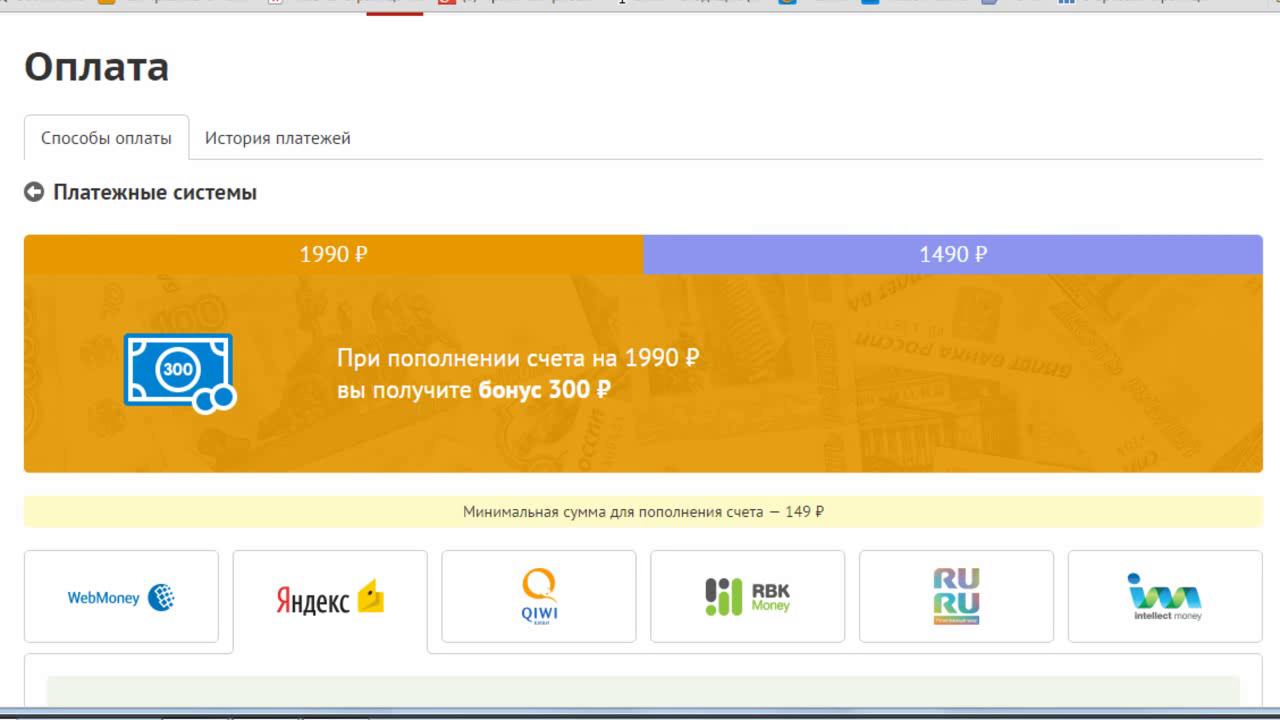
pyautogui.scroll(1, 452, 446)
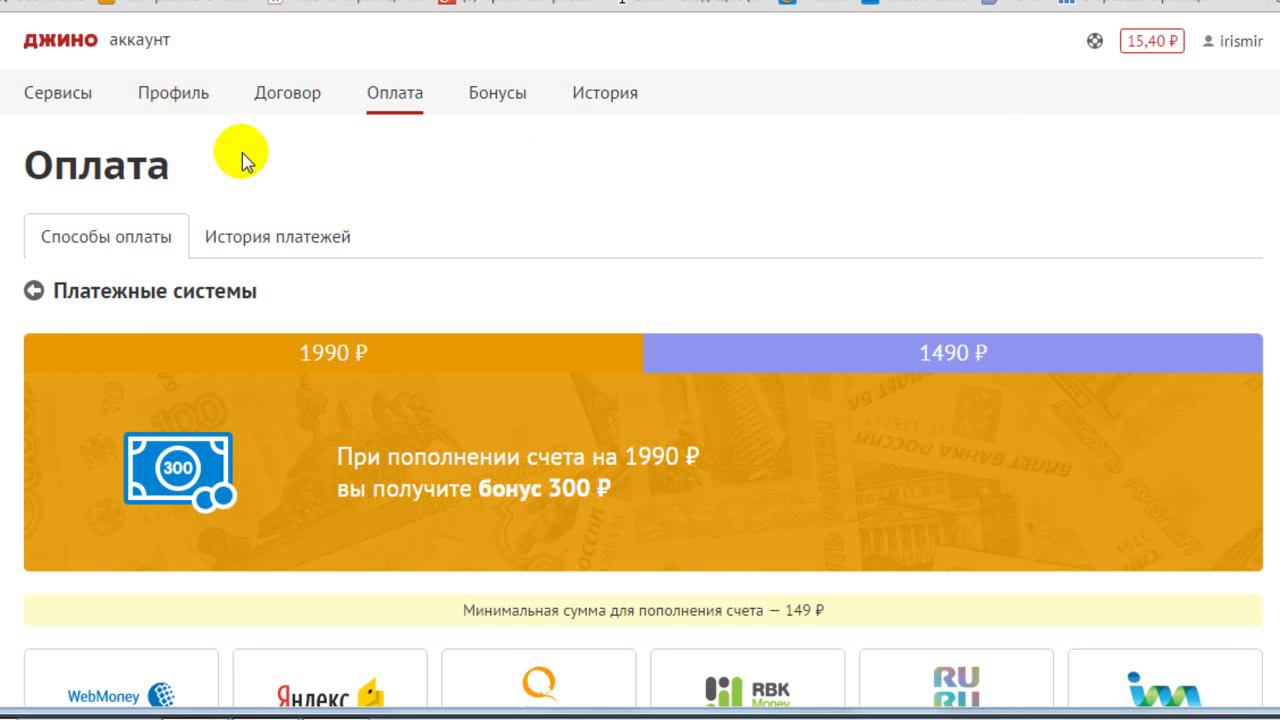
pyautogui.click(50, 46)
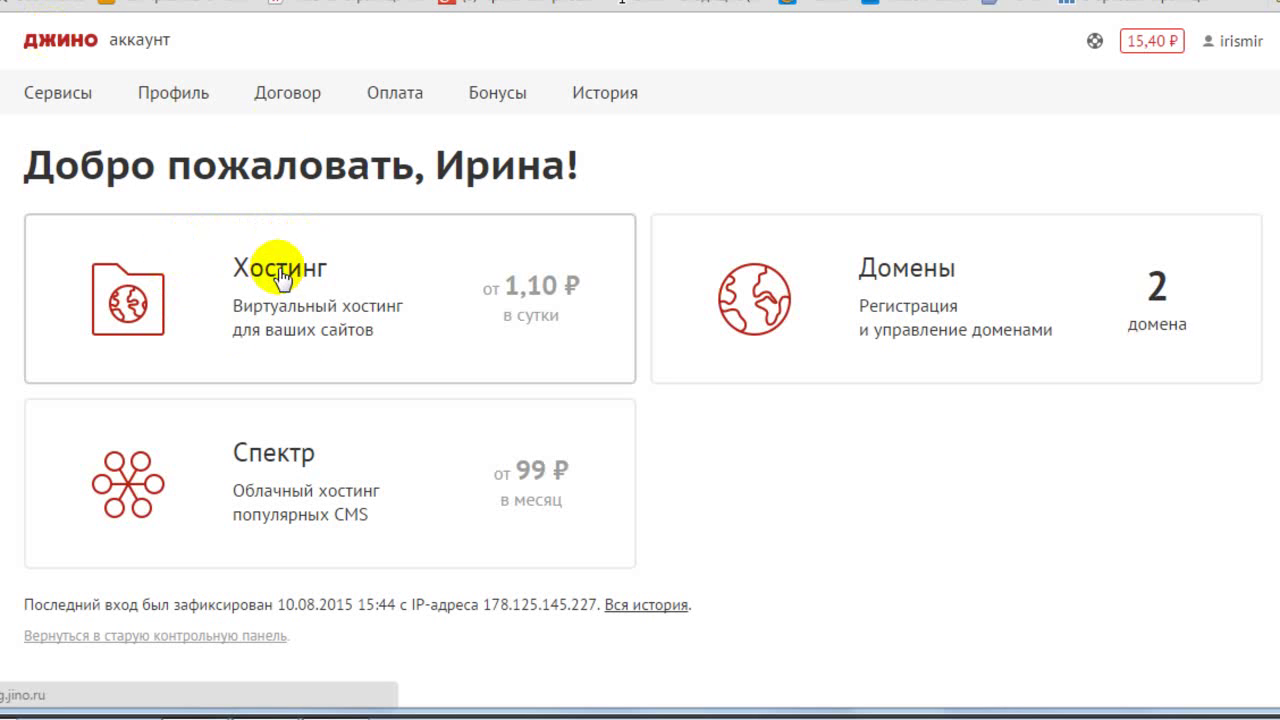
pyautogui.click(345, 318)
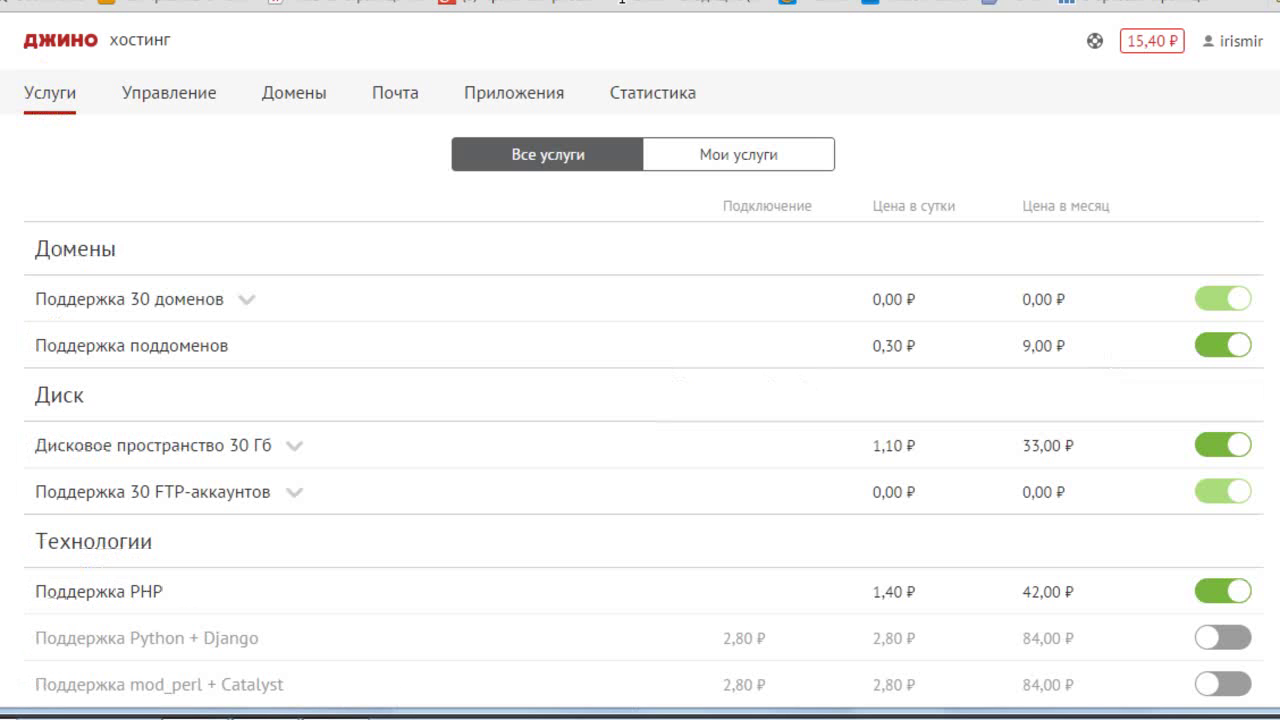
# - Examine the full list of hosting services, from Домены to Другие услуги, with their connection, daily and monthly prices
pyautogui.scroll(-2, 640, 400)
pyautogui.scroll(-2, 640, 400)
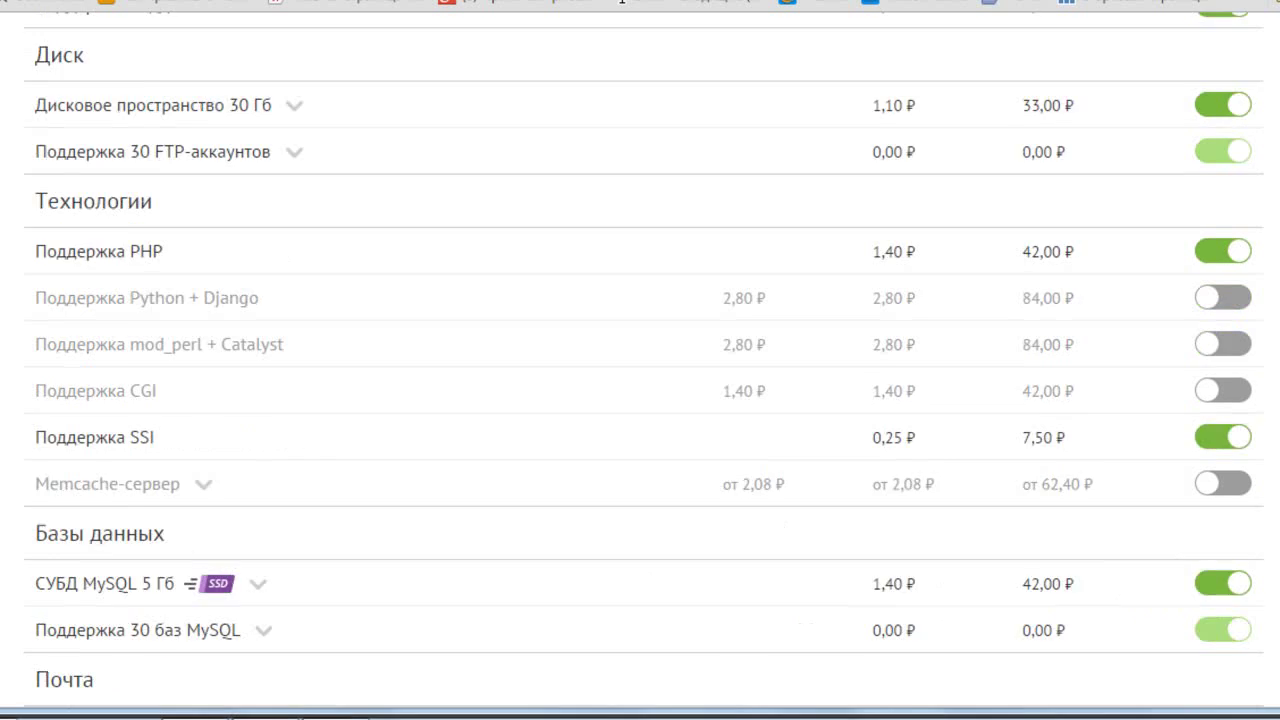
pyautogui.scroll(-3, 640, 400)
pyautogui.scroll(4, 640, 400)
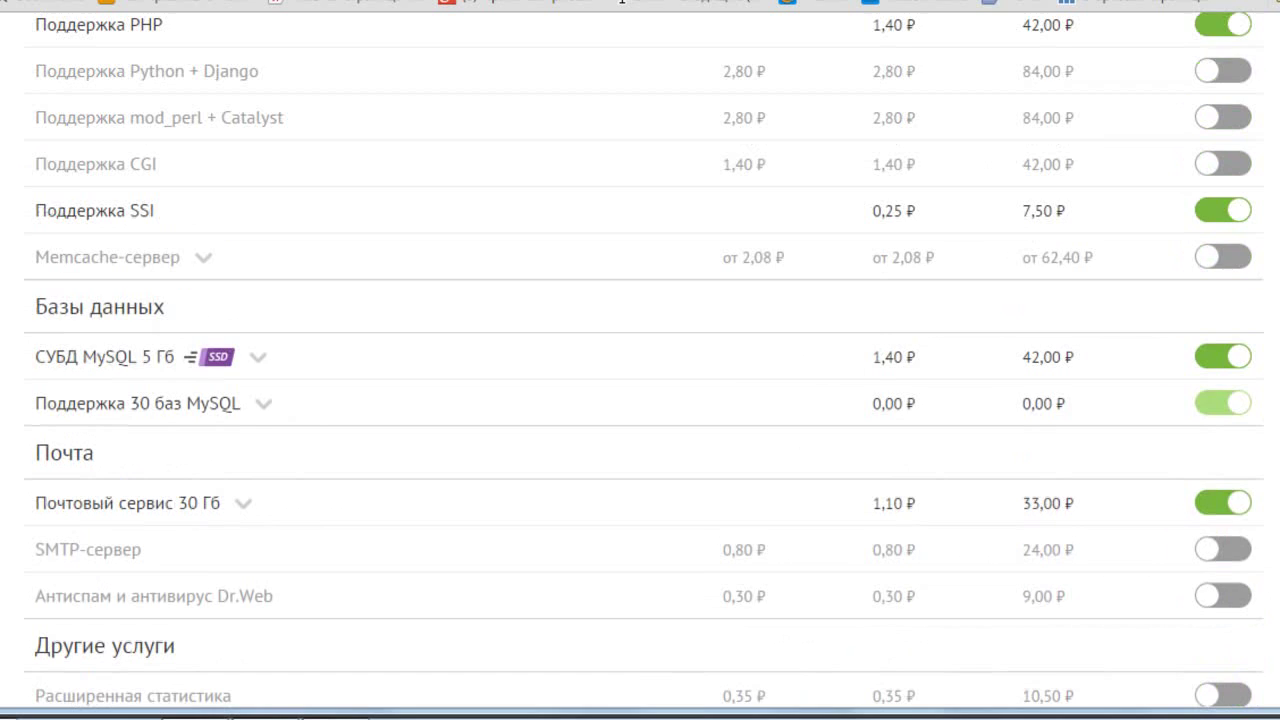
pyautogui.scroll(3, 640, 400)
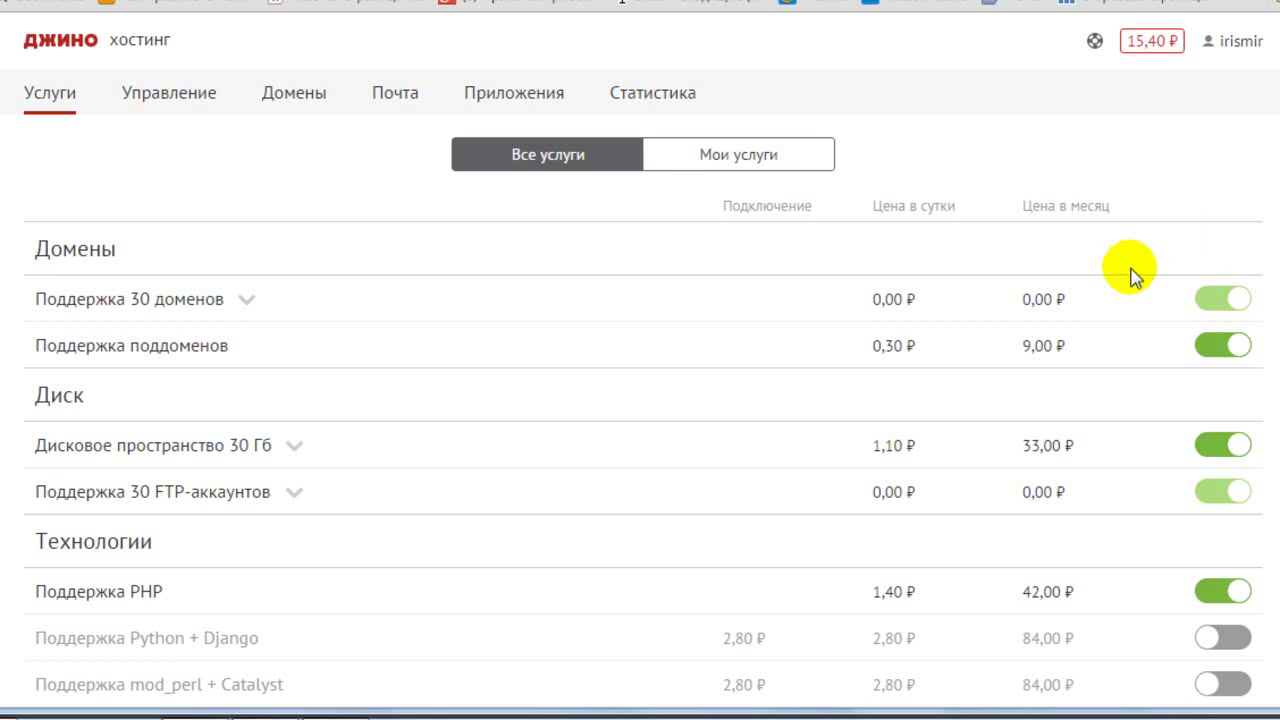
pyautogui.moveTo(1215, 300)
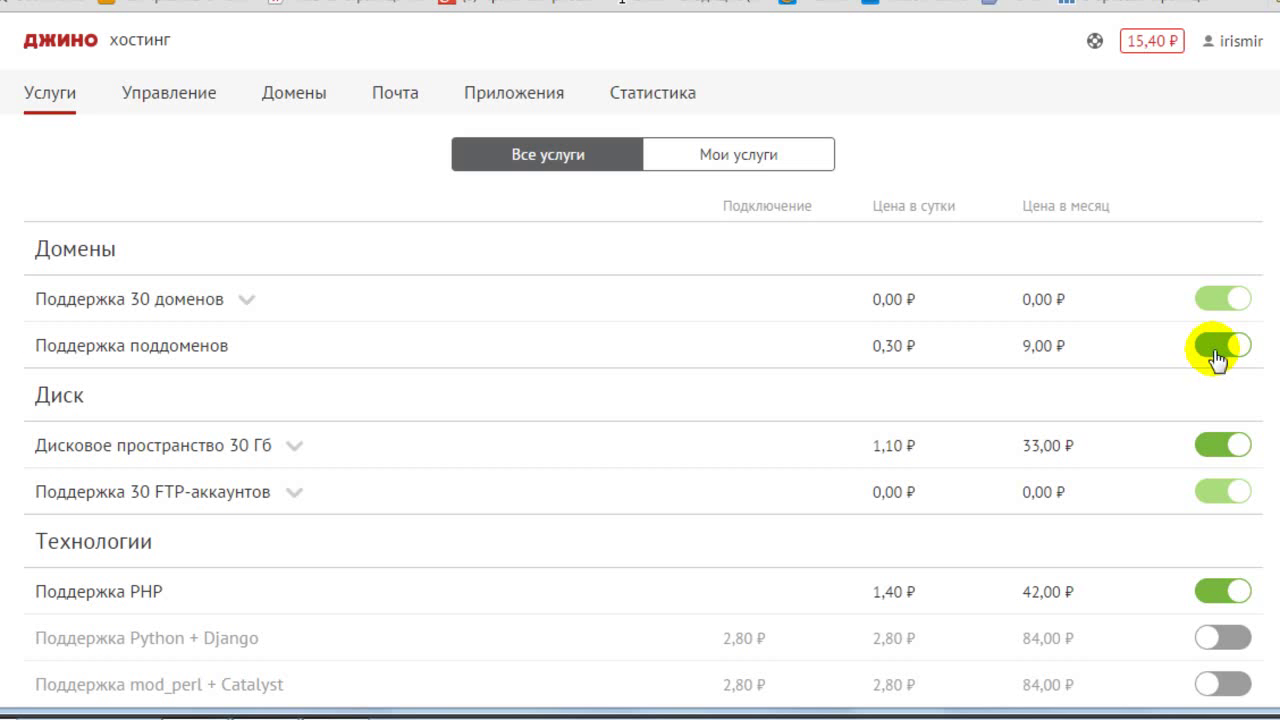
pyautogui.scroll(-2, 640, 400)
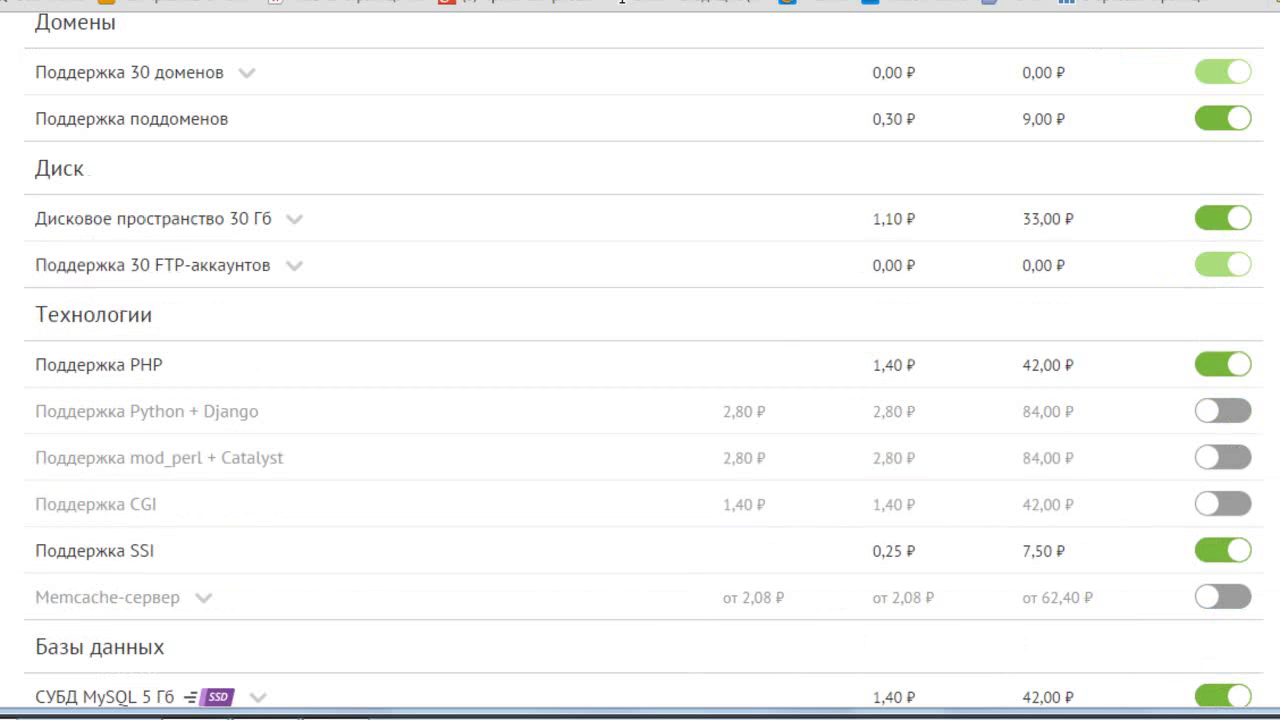
pyautogui.scroll(-2, 640, 400)
pyautogui.scroll(-1, 640, 400)
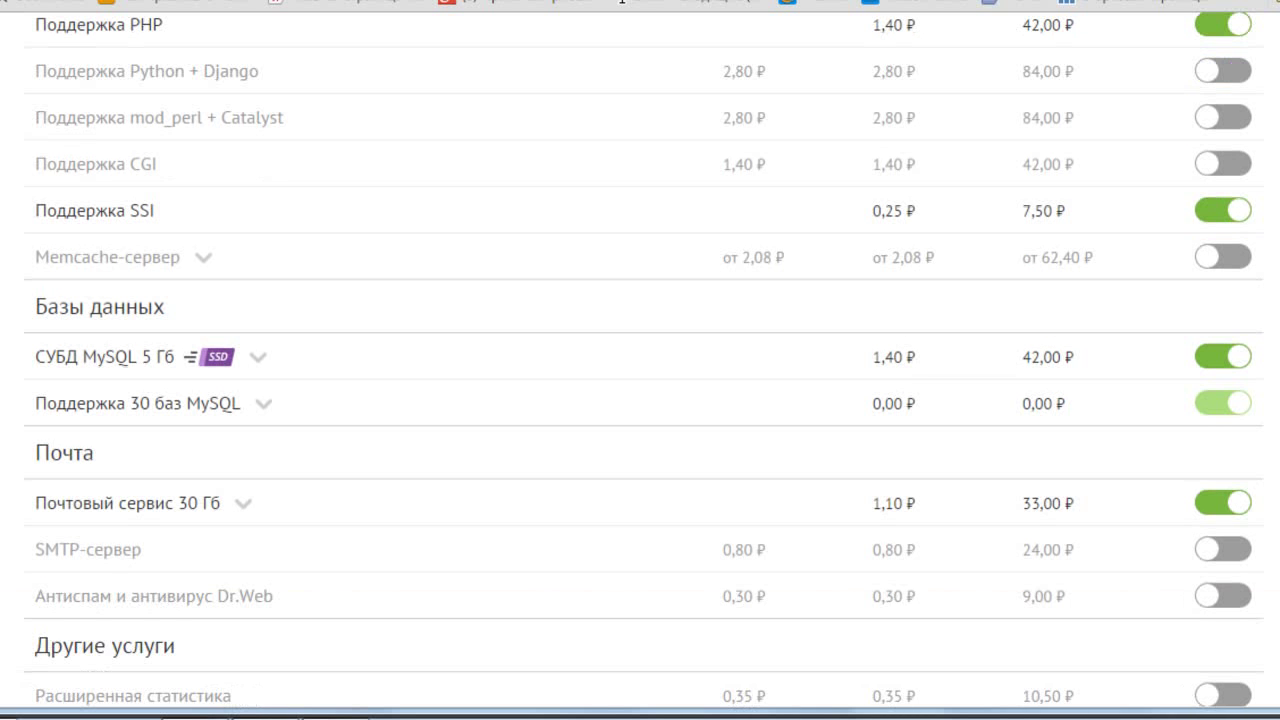
pyautogui.scroll(-1, 640, 400)
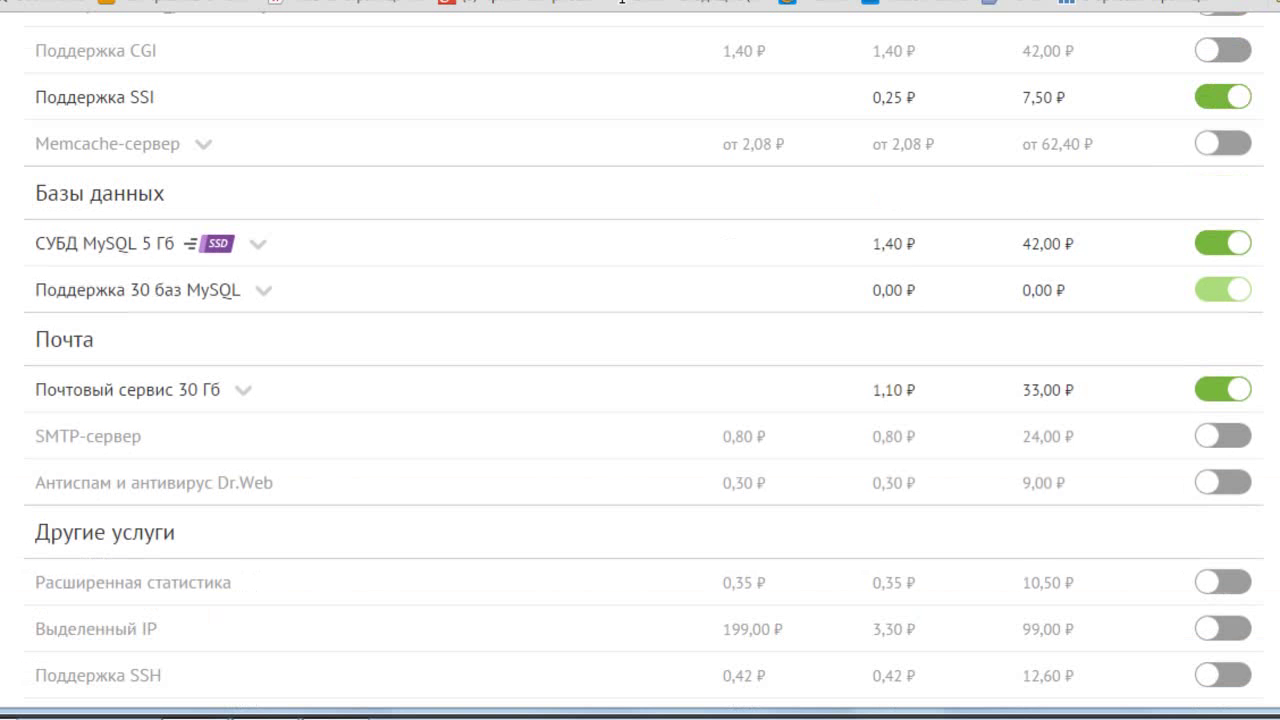
pyautogui.scroll(1, 640, 400)
pyautogui.scroll(4, 640, 400)
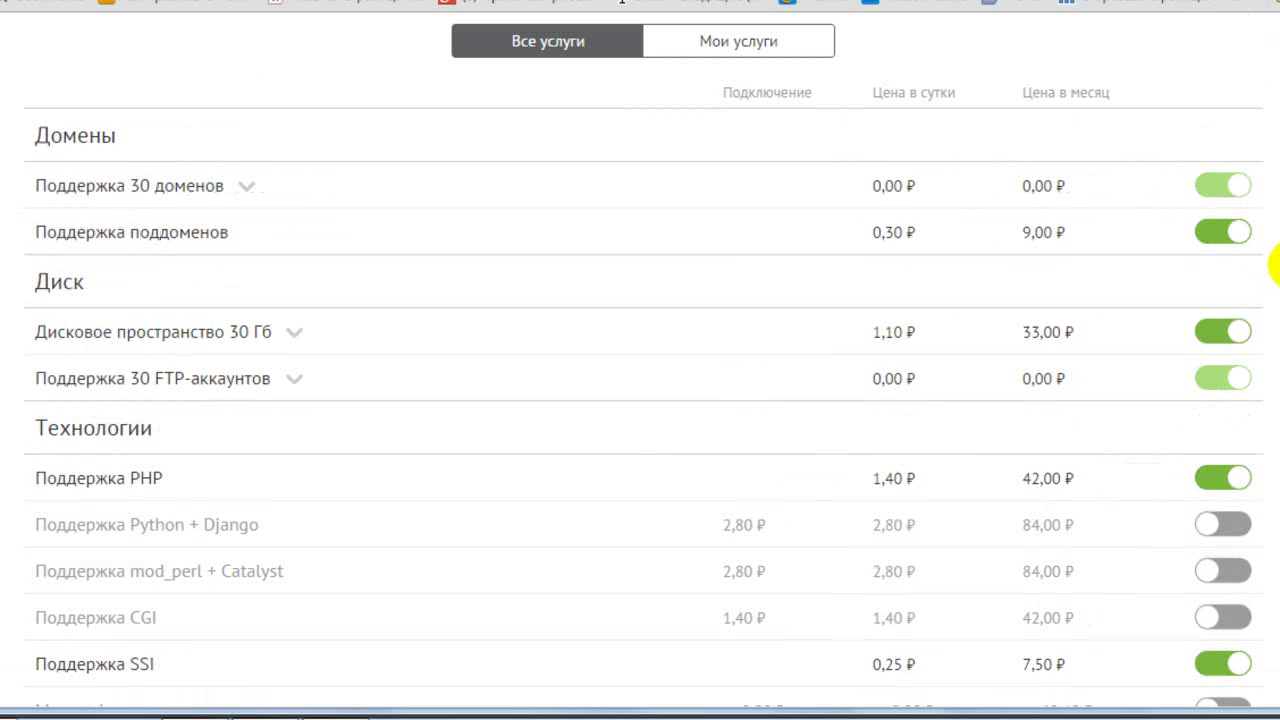
# - Check which disk, PHP, MySQL, mail and additional services are switched on and which remain off
pyautogui.scroll(-1, 1270, 268)
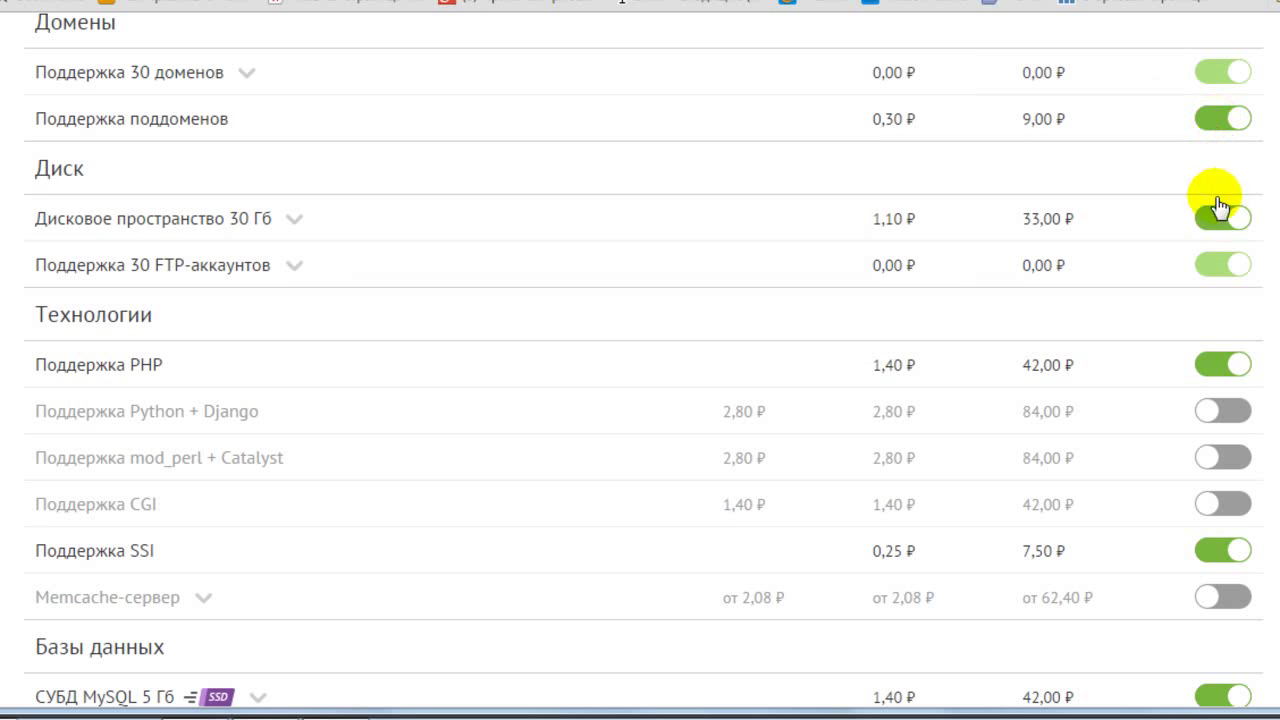
pyautogui.scroll(-1, 1270, 268)
pyautogui.scroll(-1, 640, 400)
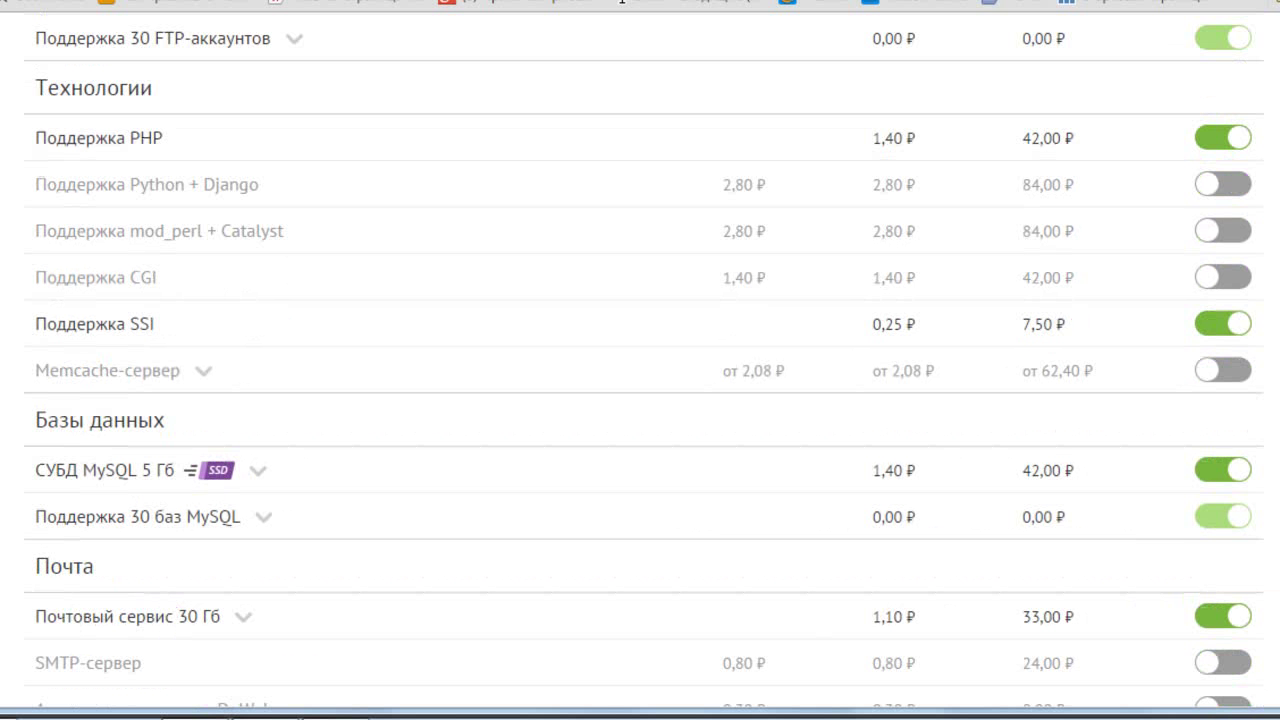
pyautogui.scroll(-1, 640, 400)
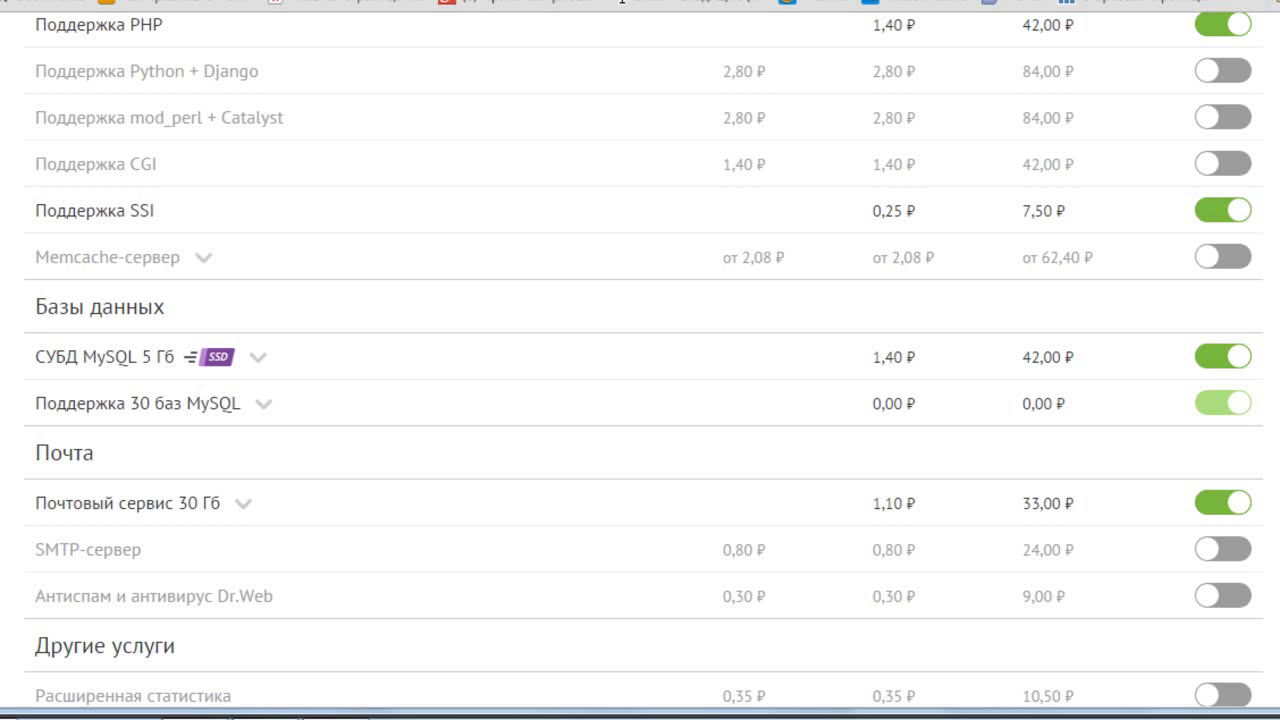
pyautogui.scroll(3, 640, 400)
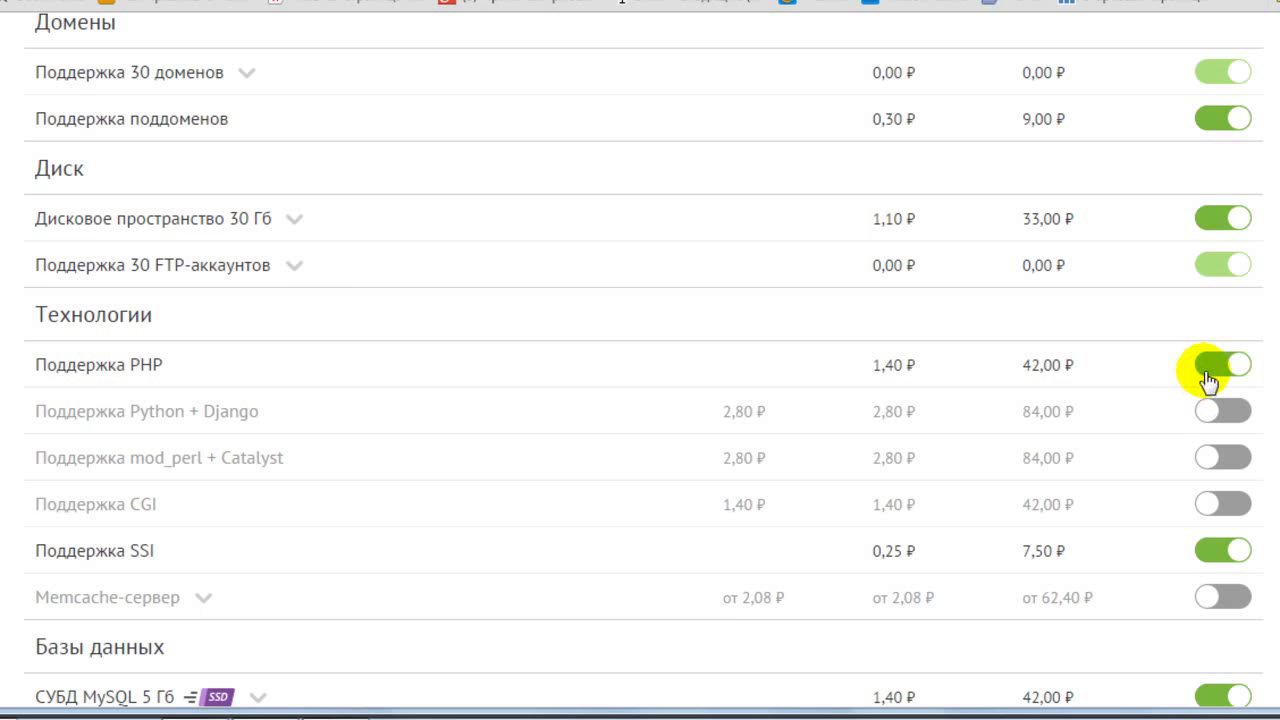
pyautogui.scroll(-2, 1210, 380)
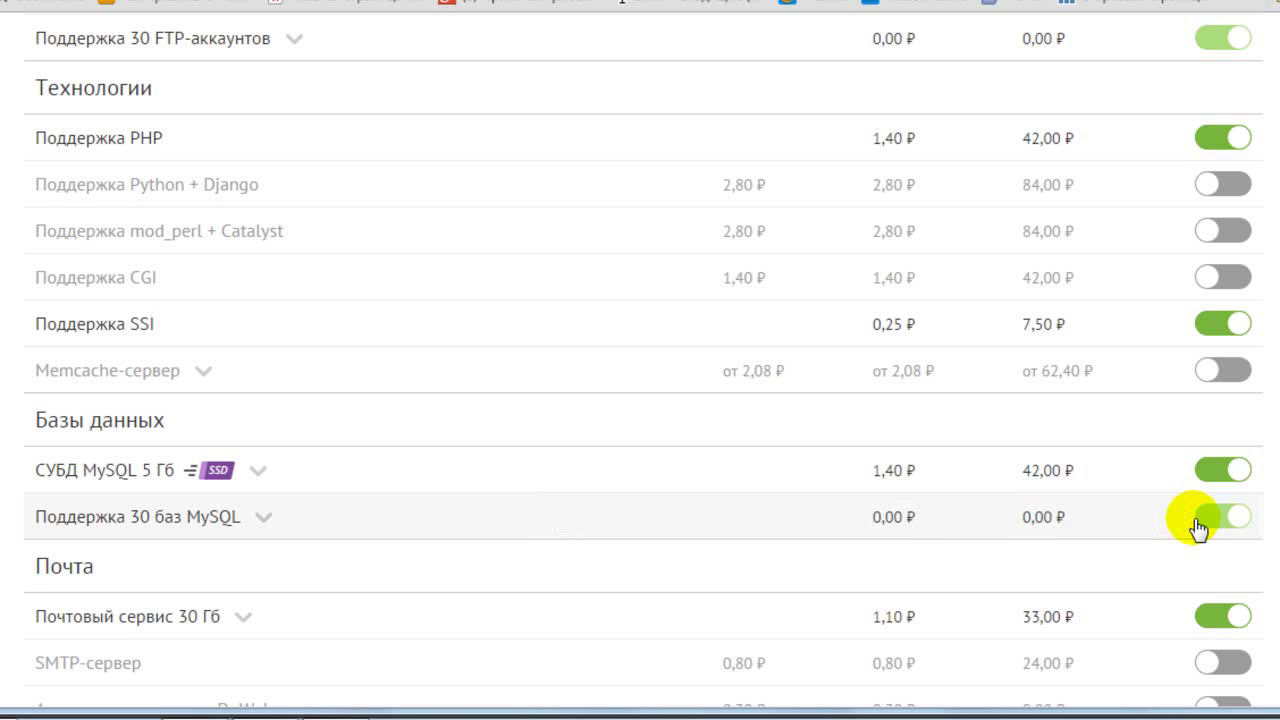
pyautogui.scroll(2, 1260, 310)
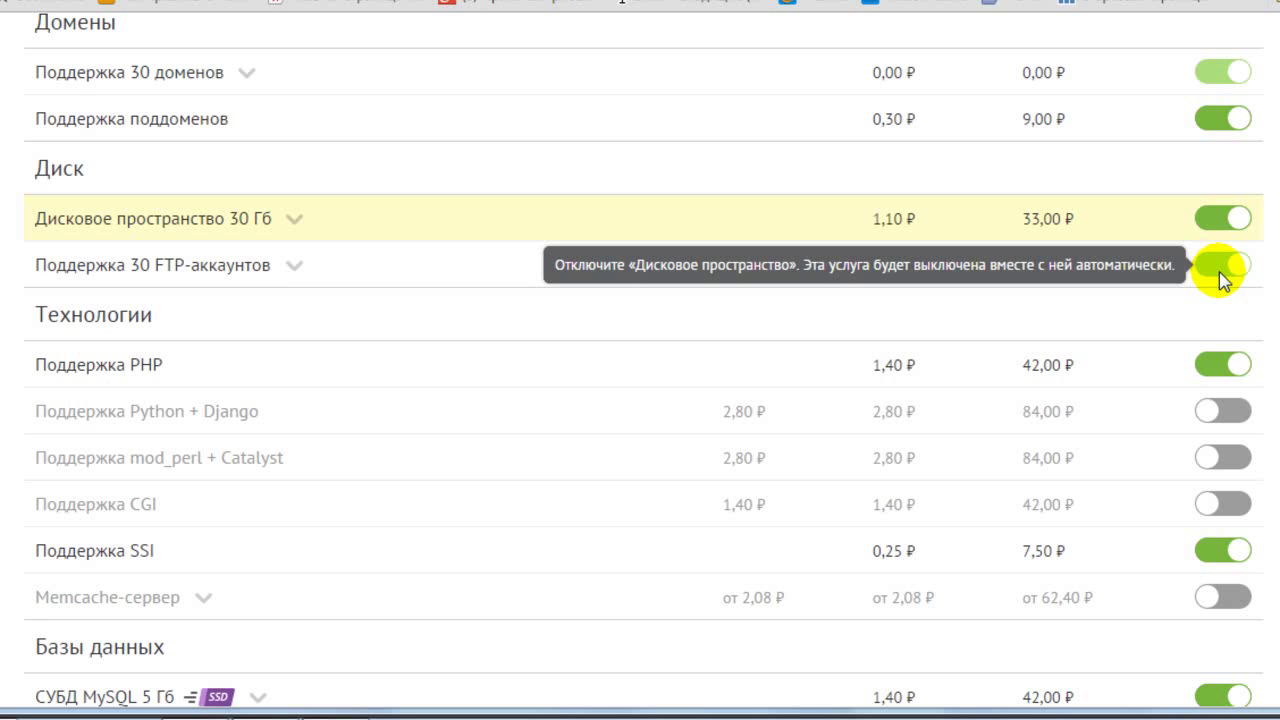
pyautogui.scroll(1, 1260, 263)
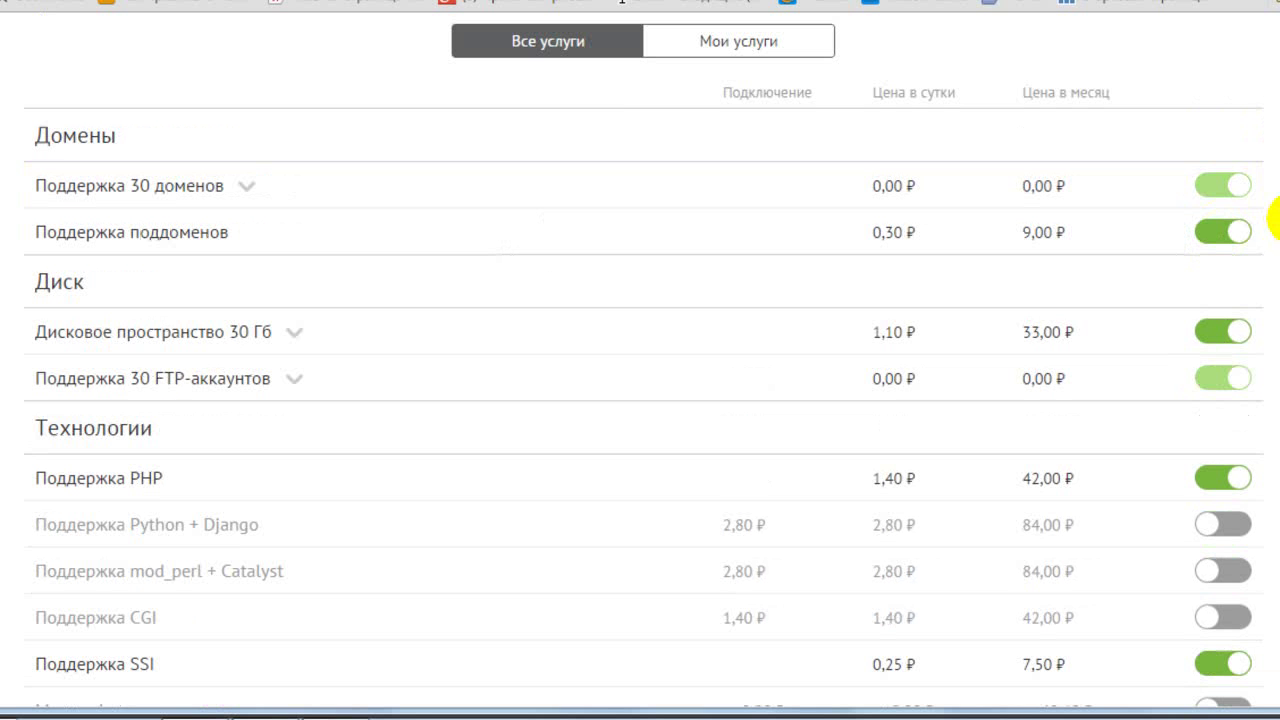
pyautogui.scroll(-3, 1276, 215)
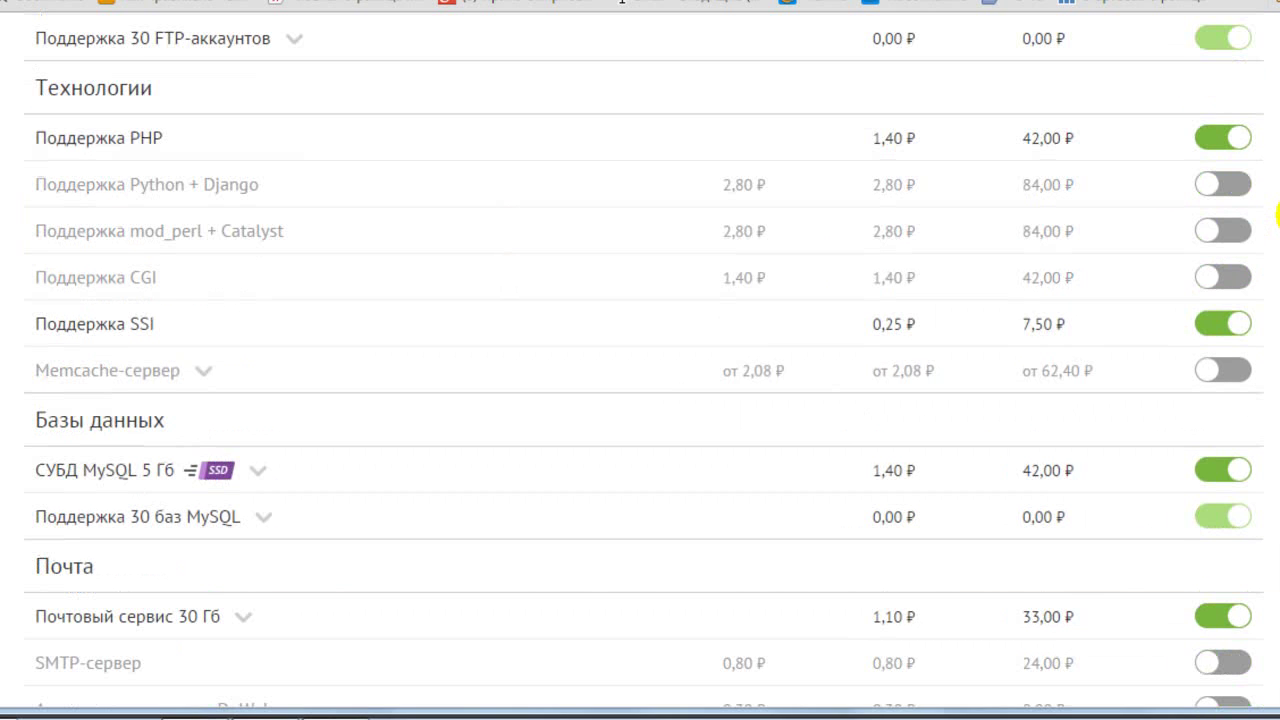
pyautogui.scroll(-1, 1278, 215)
pyautogui.scroll(-2, 1278, 215)
pyautogui.scroll(4, 1278, 215)
pyautogui.scroll(-6, 1278, 215)
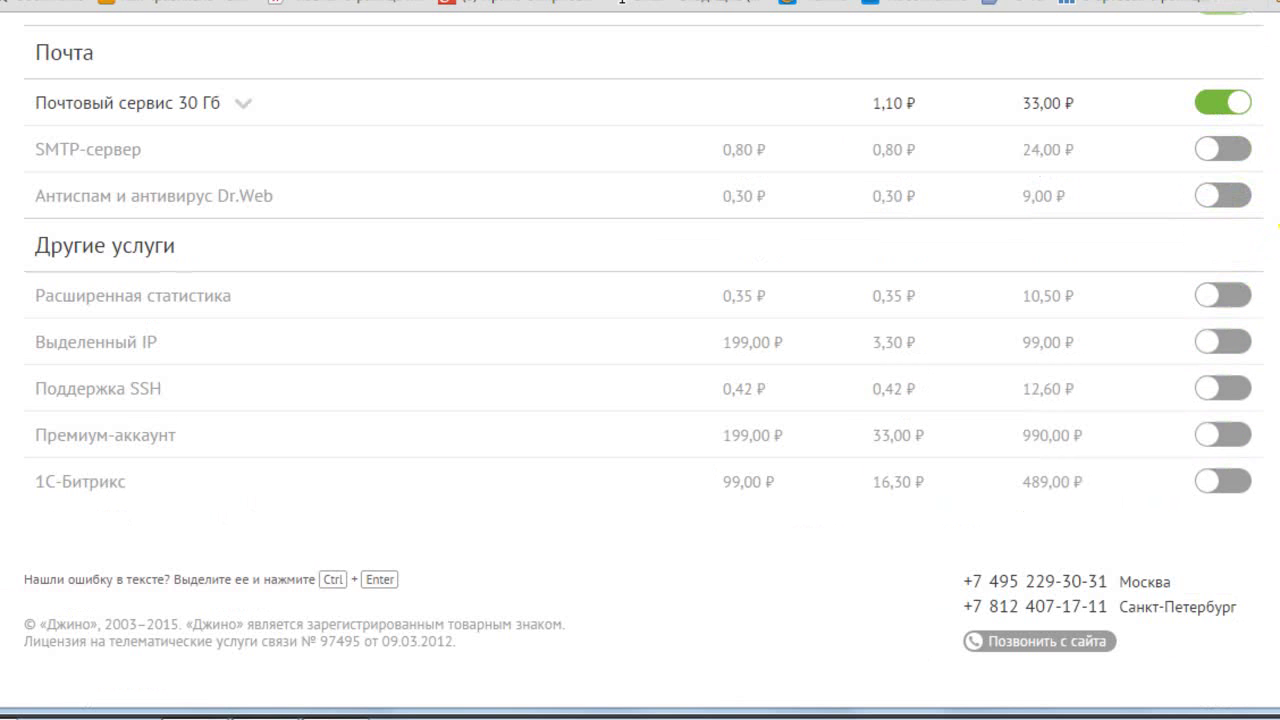
pyautogui.scroll(9, 1278, 215)
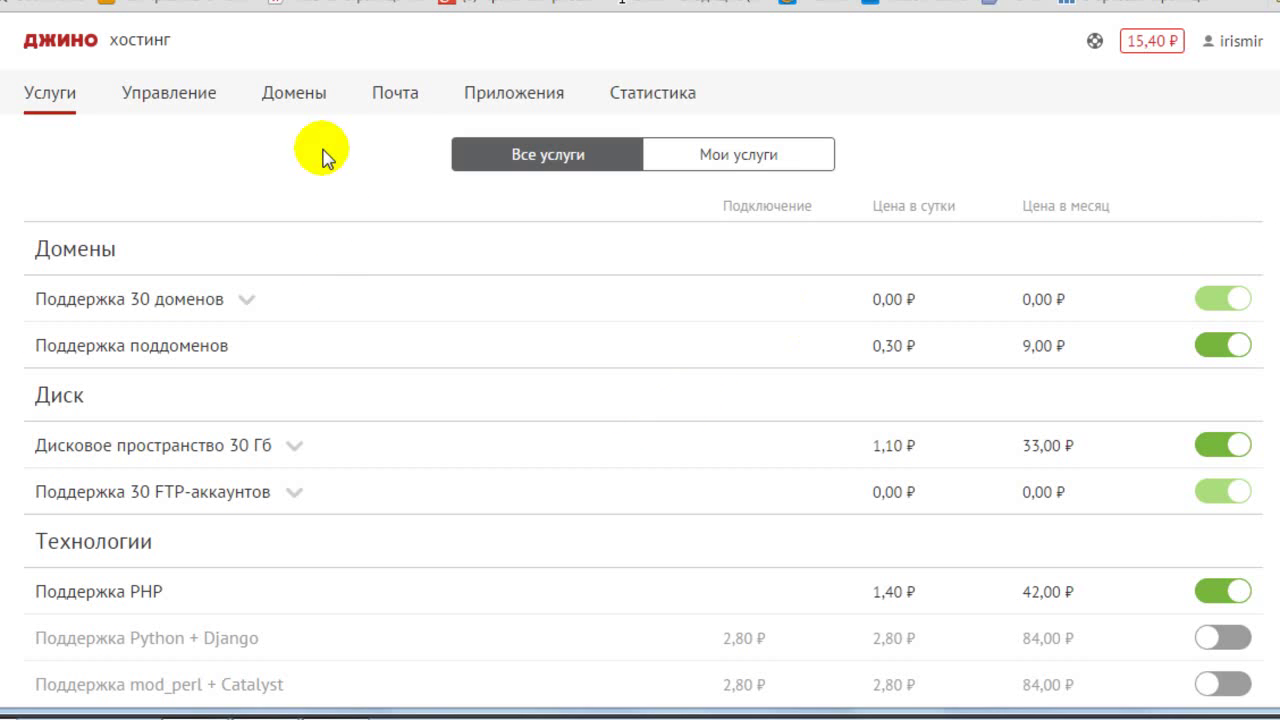
# - Open domain registration and check whether irismirnoff.su can be registered as a single domain
pyautogui.moveTo(296, 100)
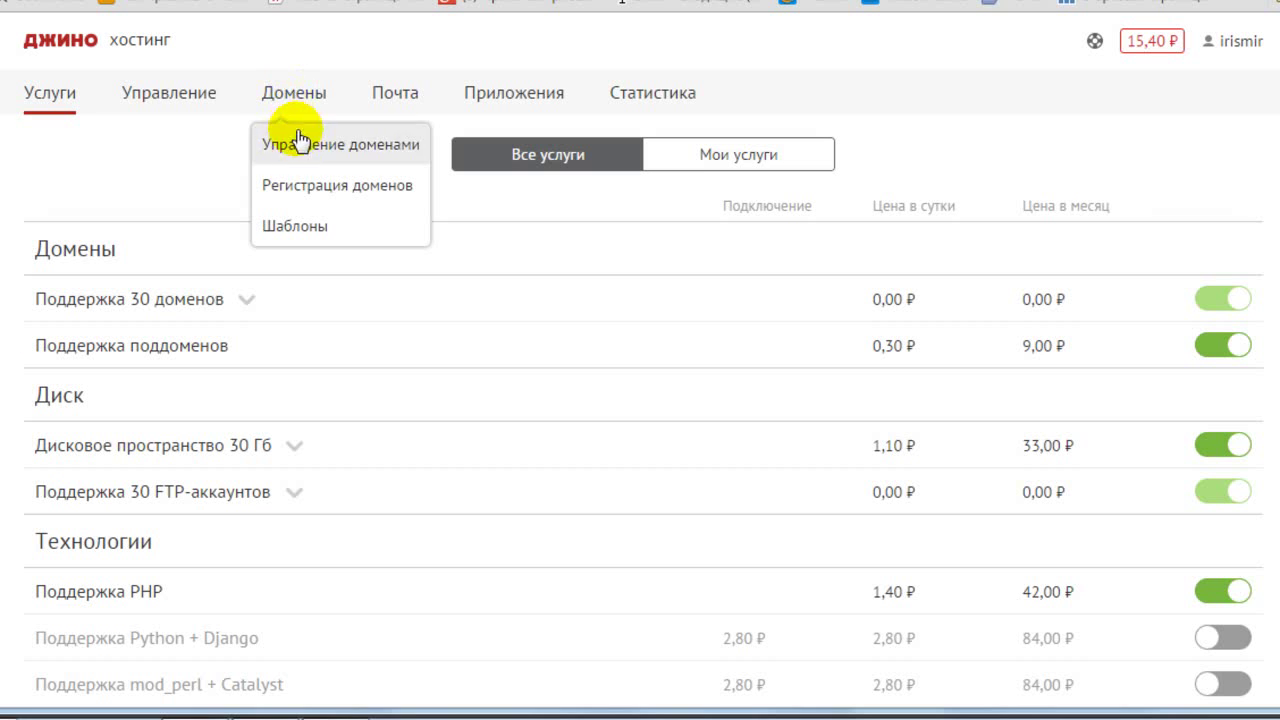
pyautogui.click(303, 187)
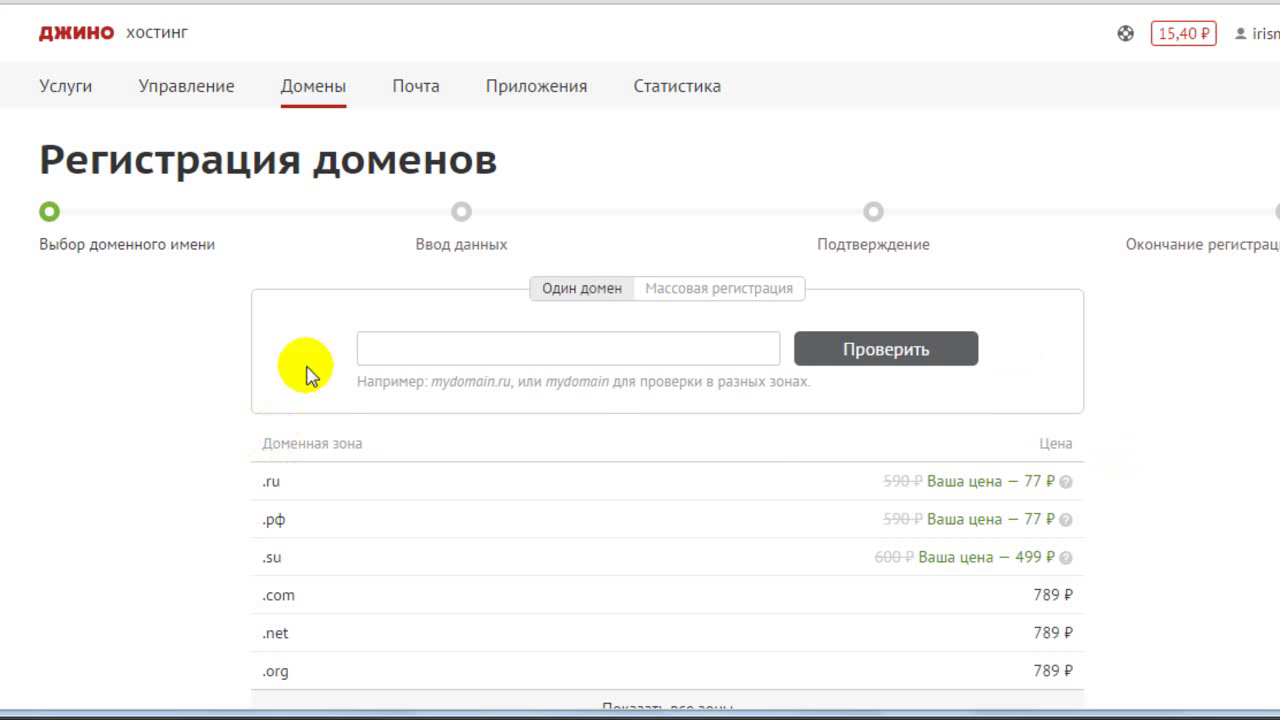
pyautogui.scroll(-2, 1160, 350)
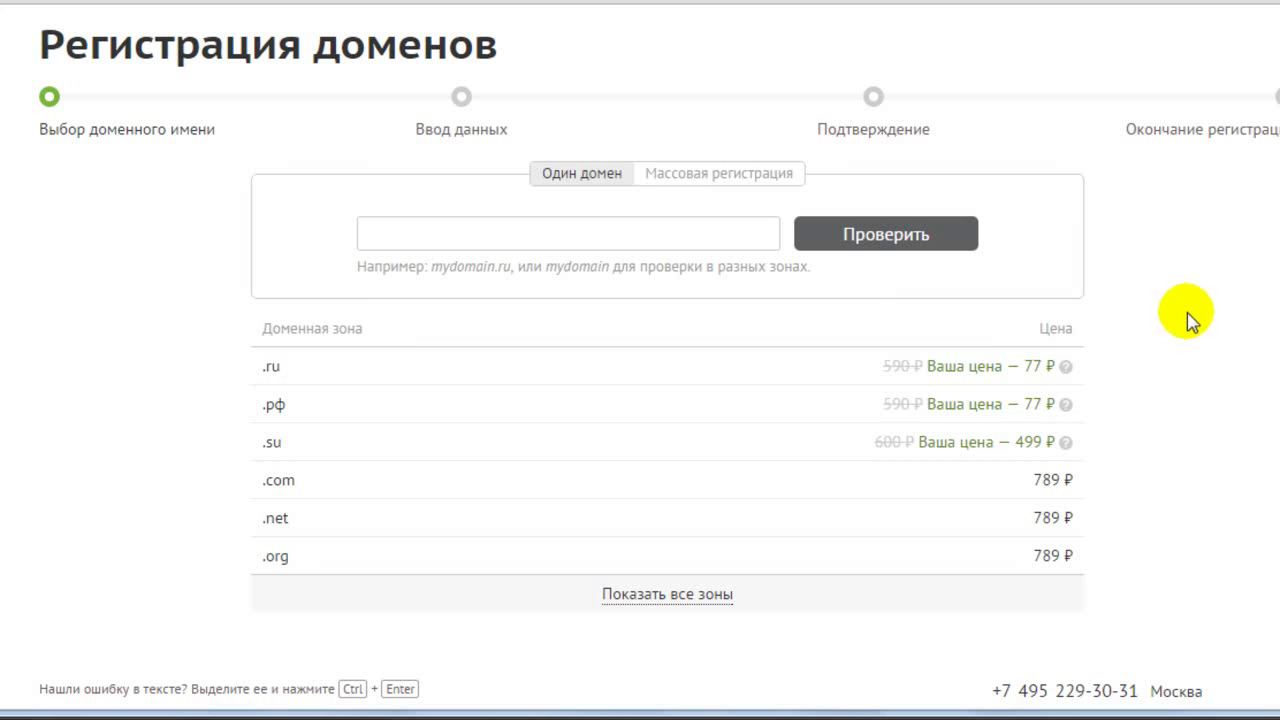
pyautogui.click(523, 220)
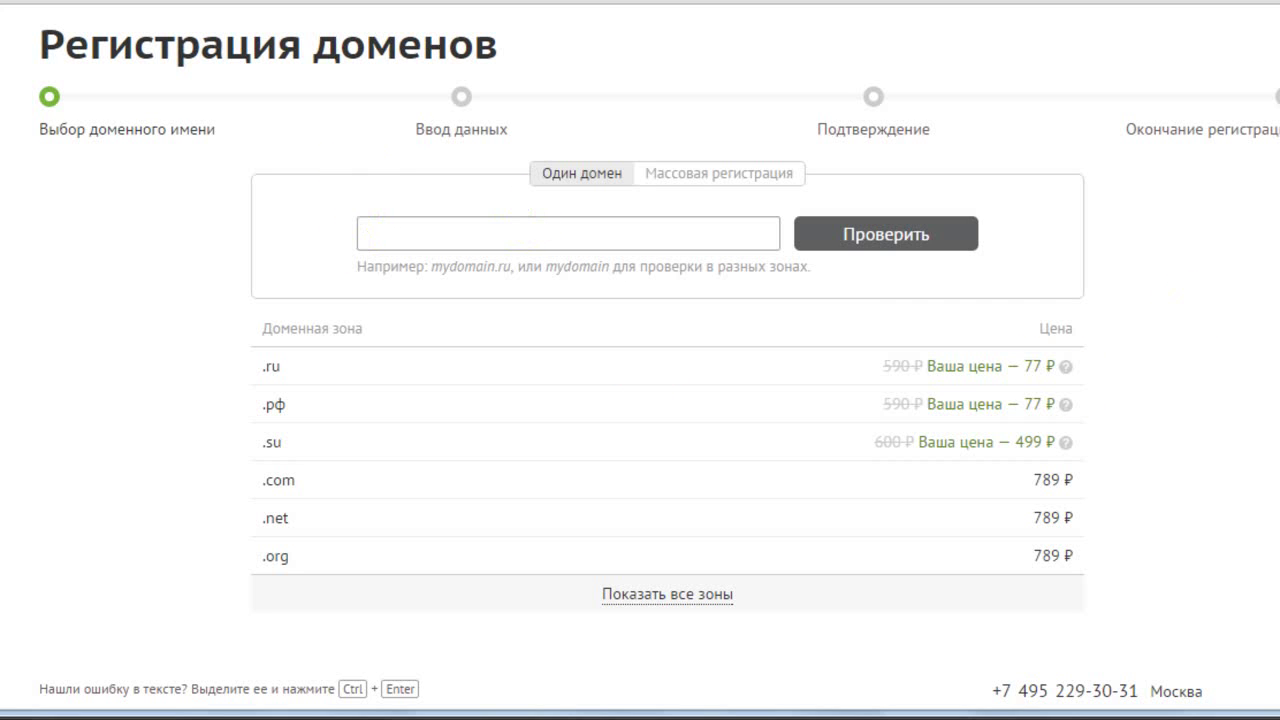
pyautogui.write('irismirnoff')
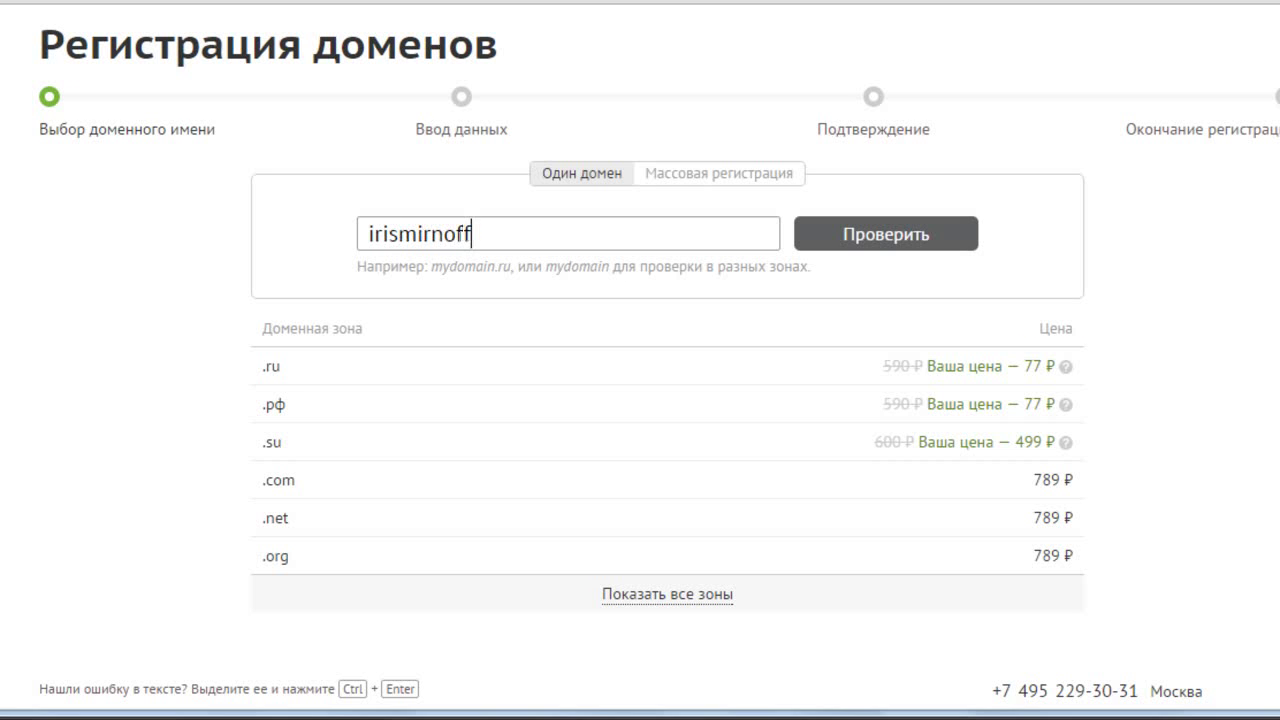
pyautogui.write('.su')
pyautogui.click(944, 224)
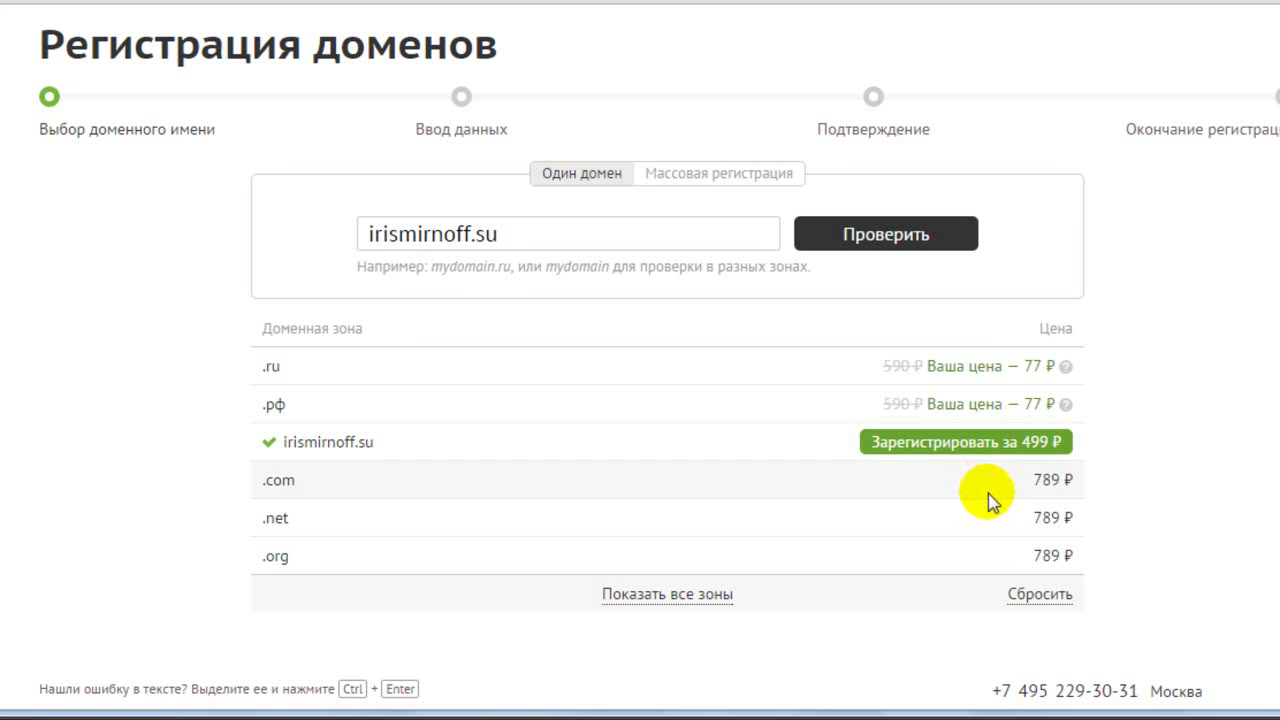
pyautogui.click(993, 449)
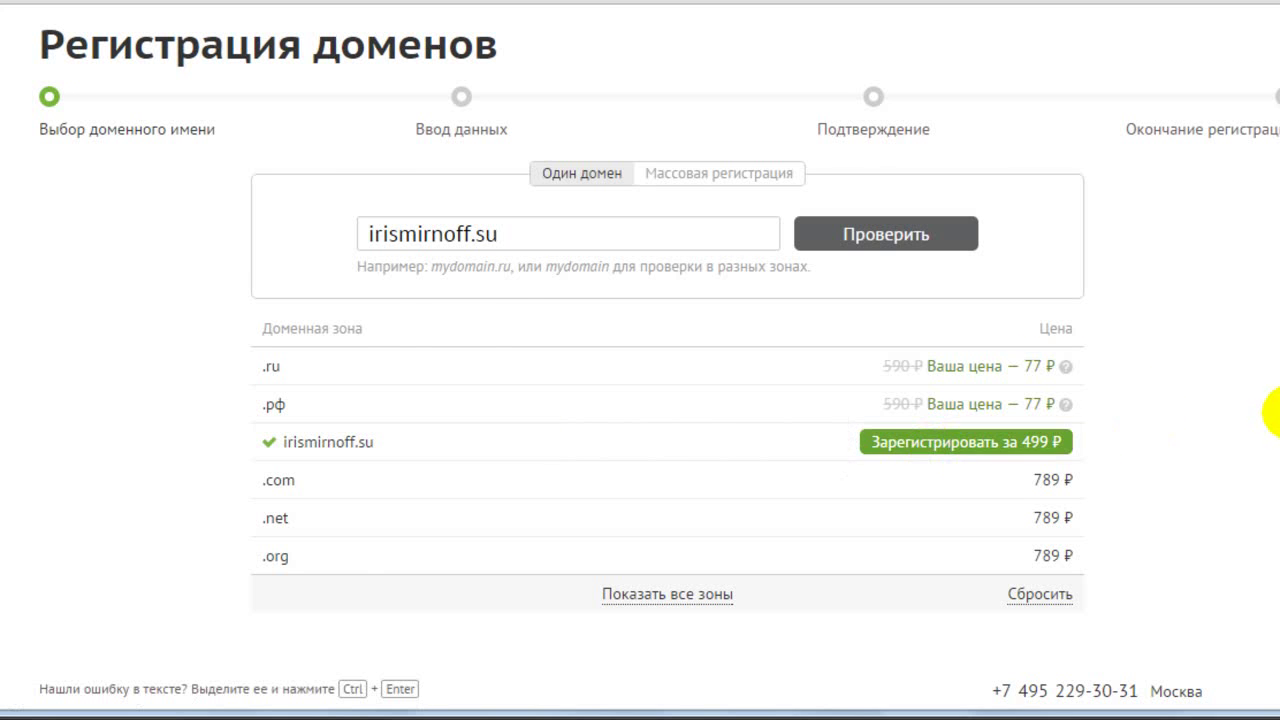
# - Go to the domain management page and list all domains of the account
pyautogui.scroll(2, 1272, 410)
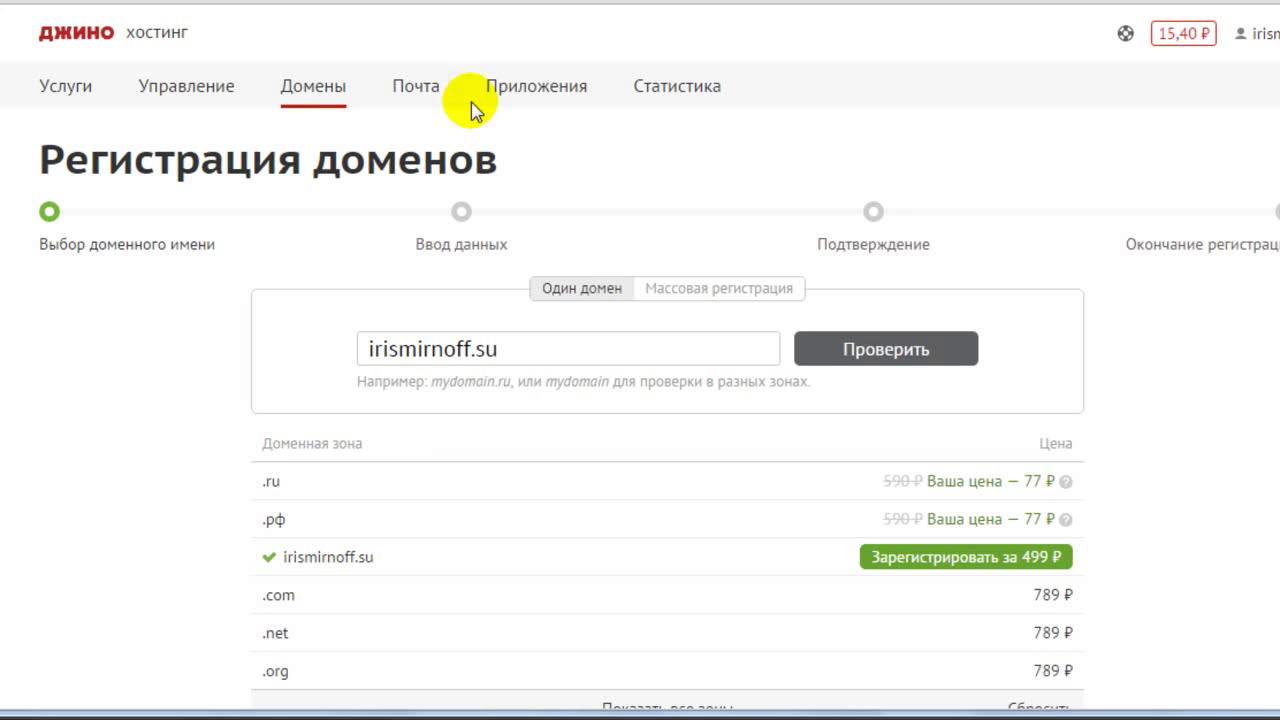
pyautogui.moveTo(297, 95)
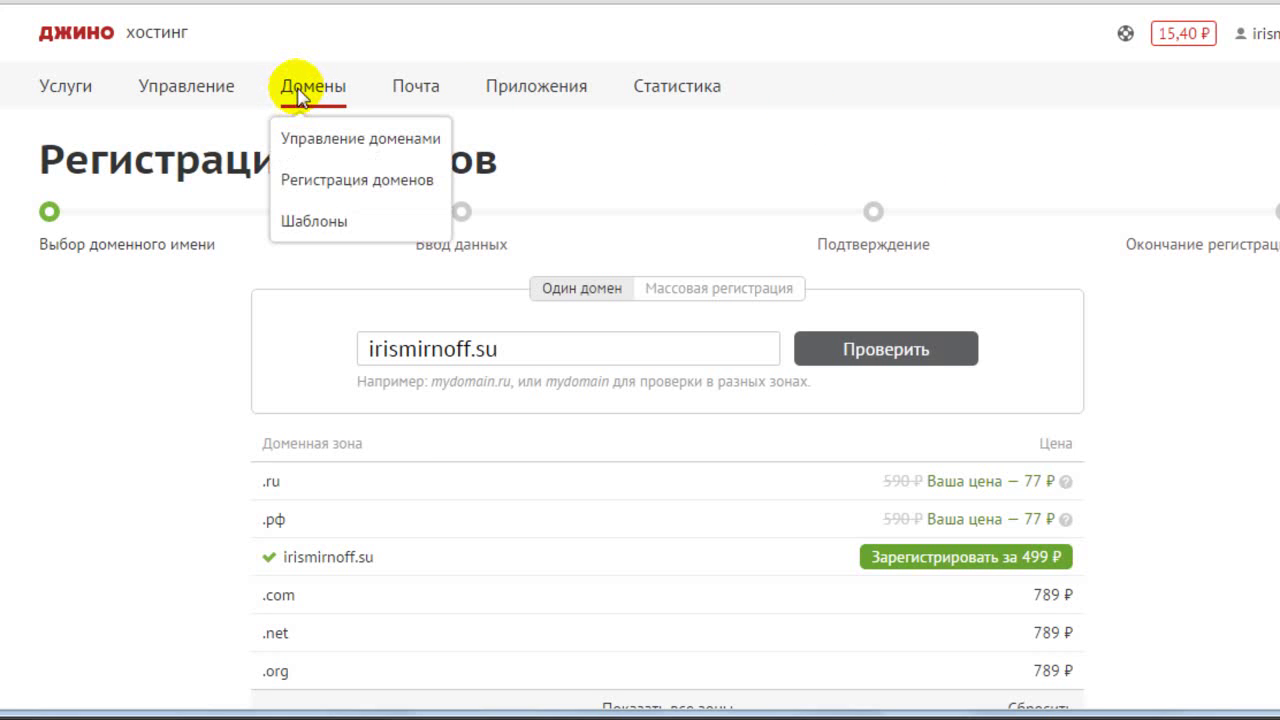
pyautogui.click(320, 140)
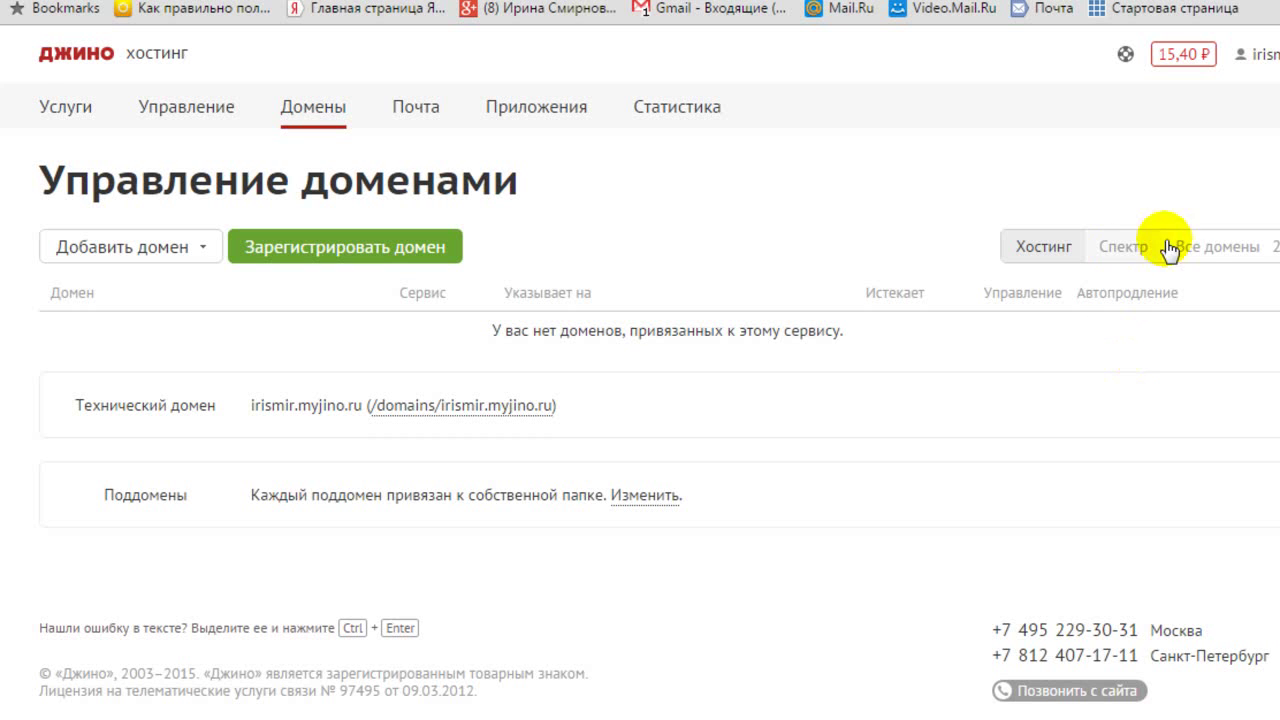
pyautogui.click(1218, 256)
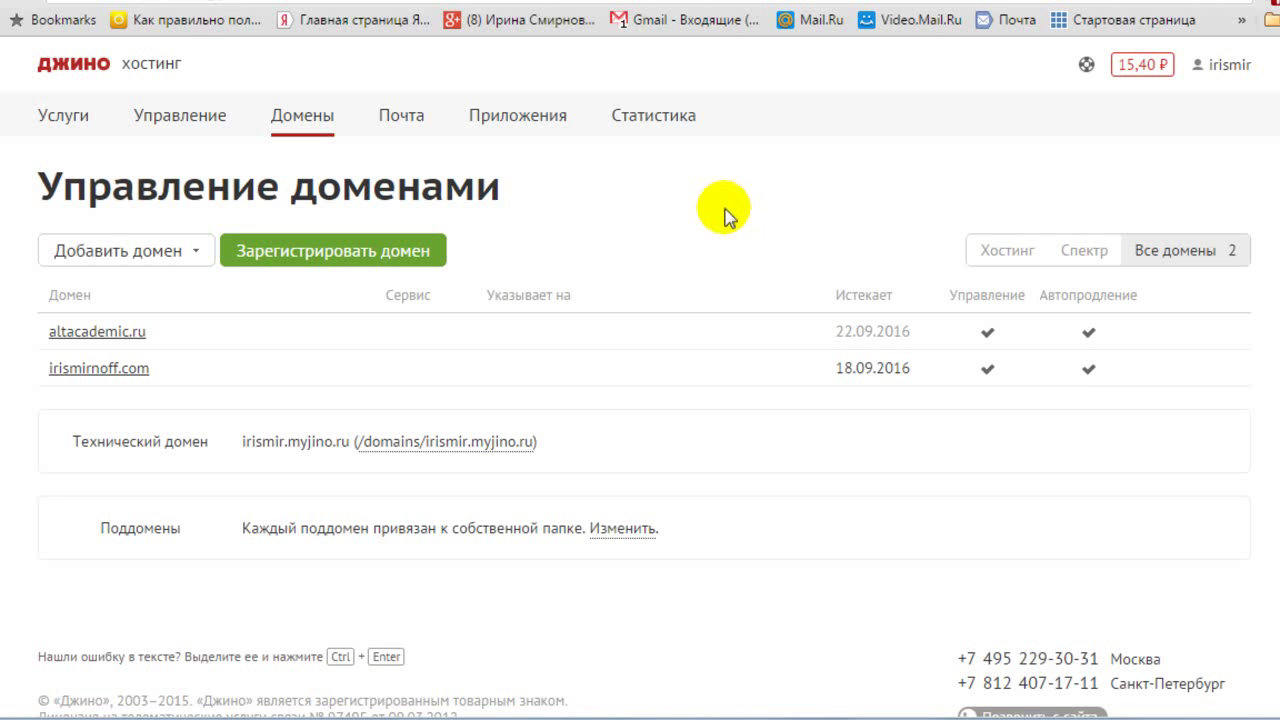
# - Return to the hosting overview, open the list of installable applications and start installing WordPress
pyautogui.click(74, 70)
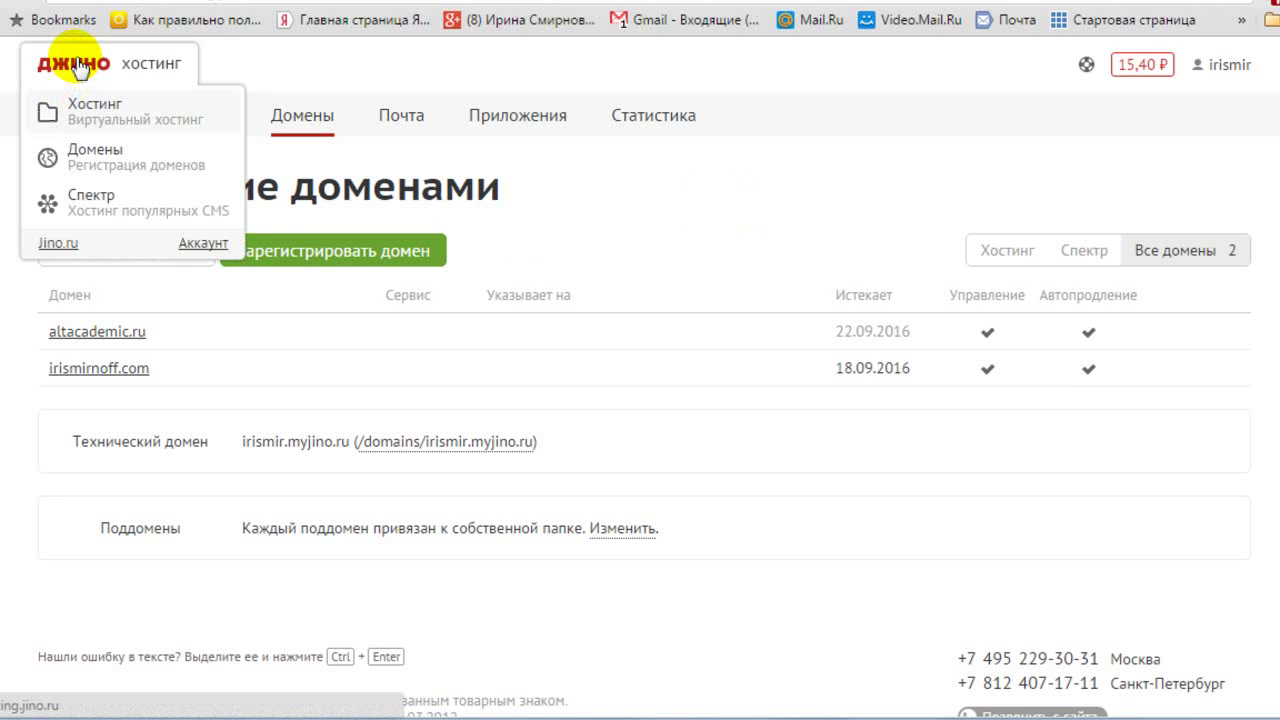
pyautogui.click(78, 70)
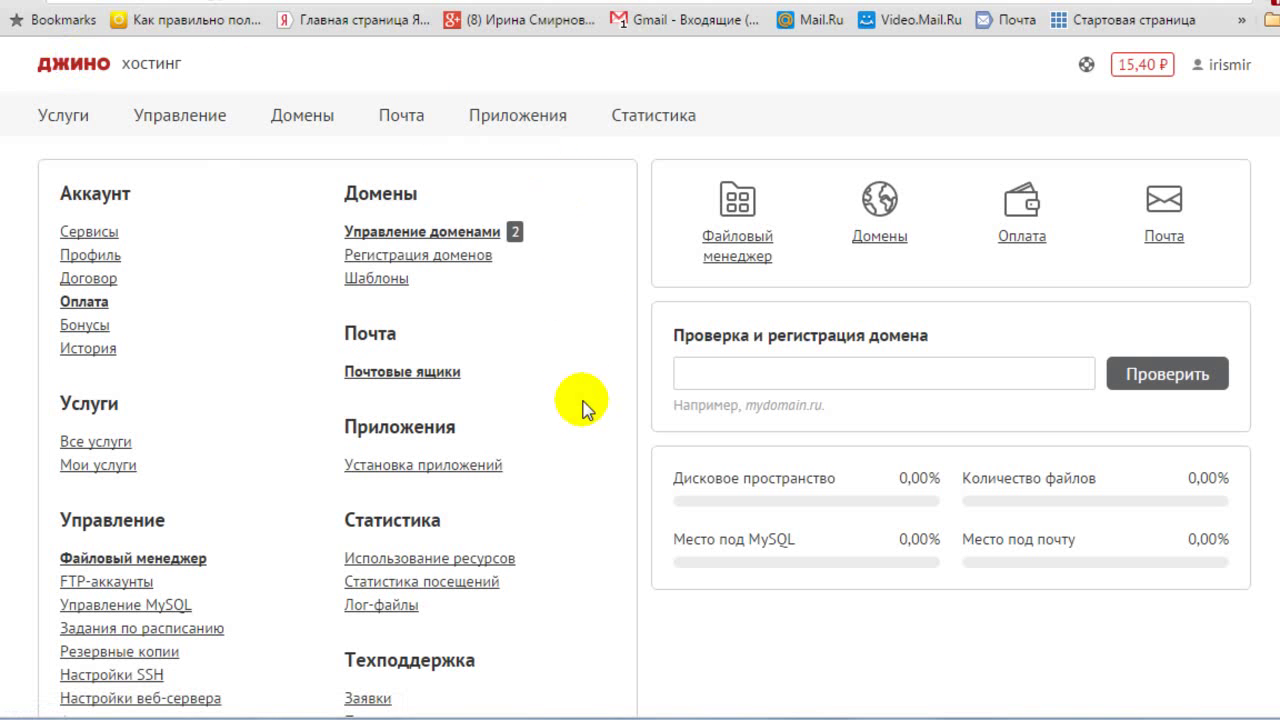
pyautogui.click(424, 466)
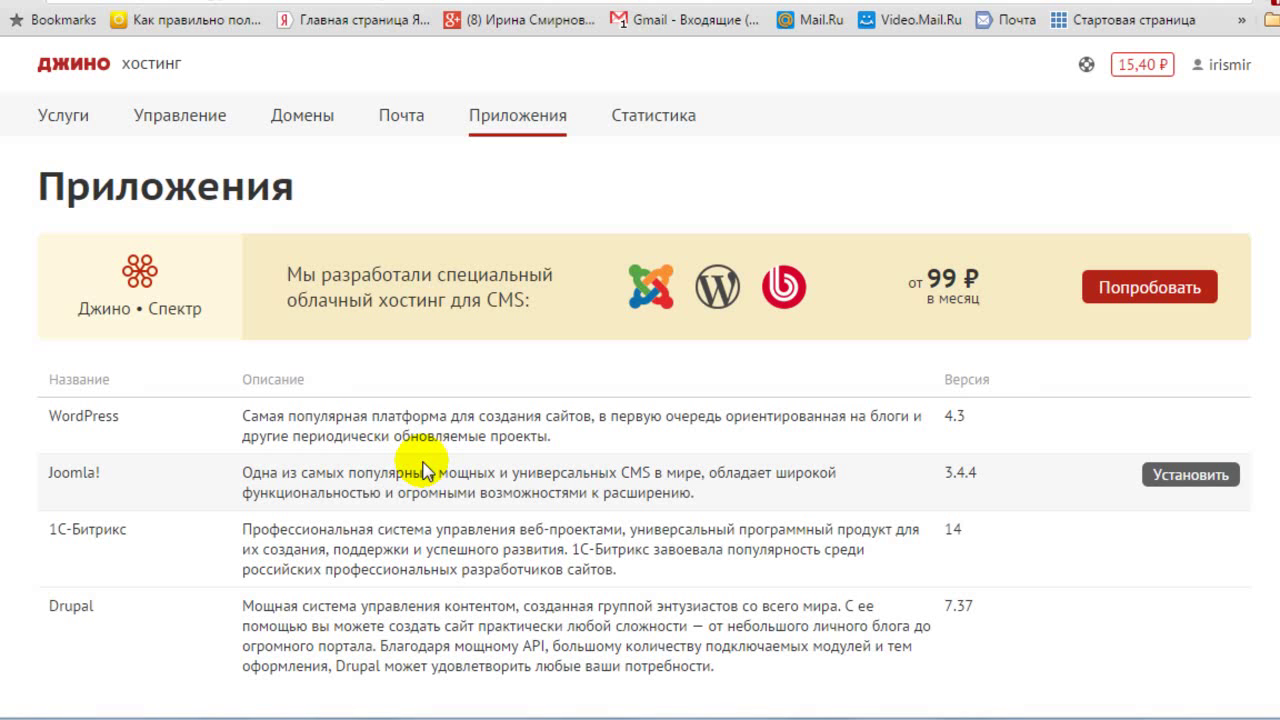
pyautogui.scroll(-1, 708, 428)
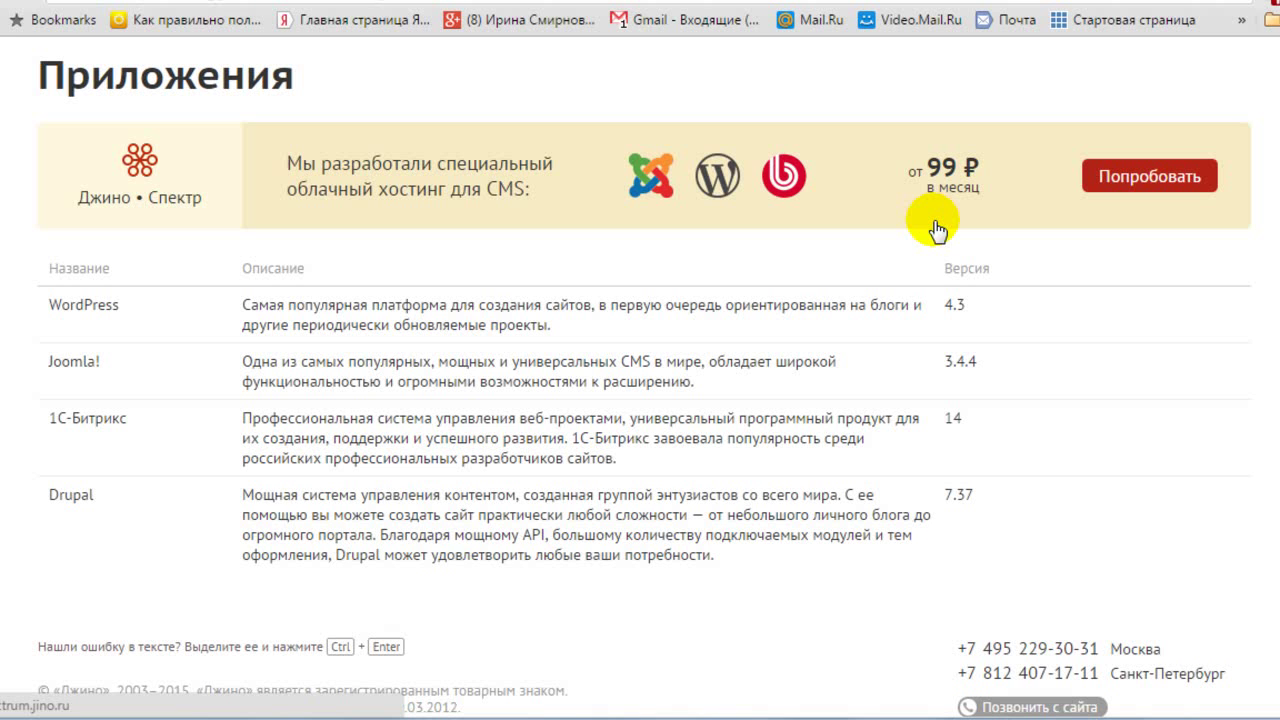
pyautogui.moveTo(545, 302)
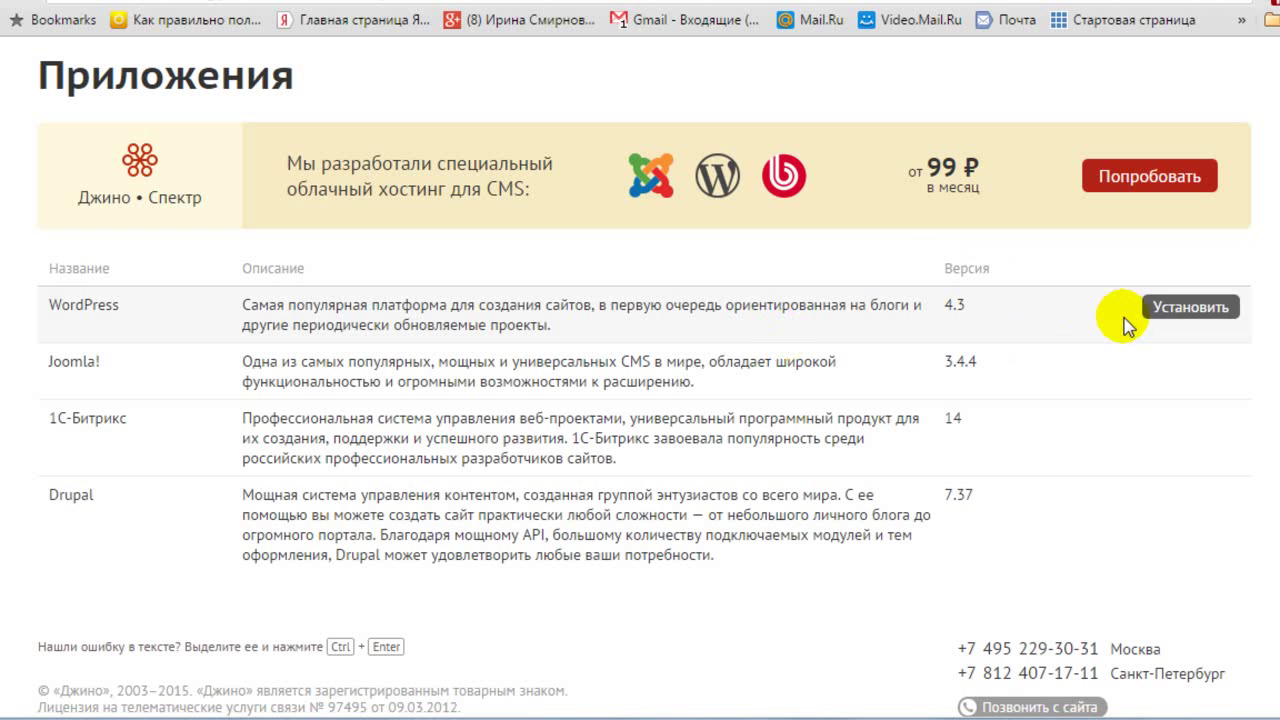
pyautogui.click(1192, 308)
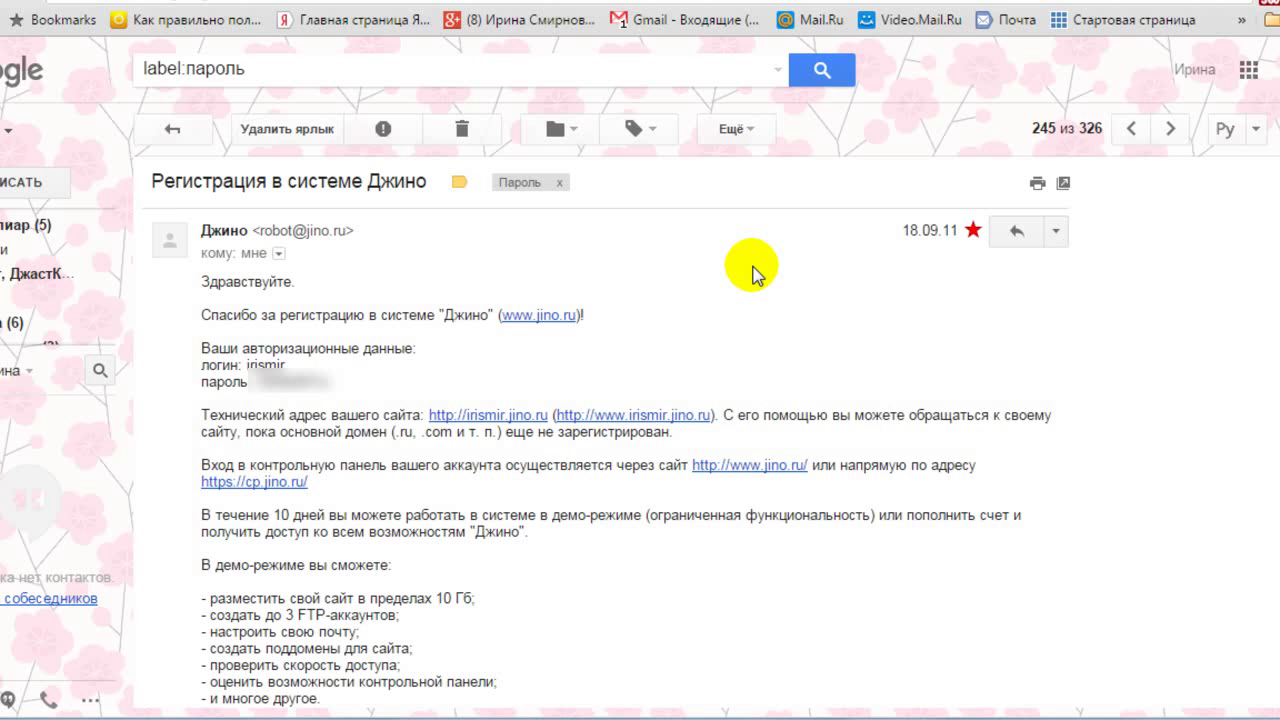
# - Find the account login and password in the Джино registration e-mail in Gmail
pyautogui.scroll(-2, 752, 275)
pyautogui.scroll(2, 752, 275)
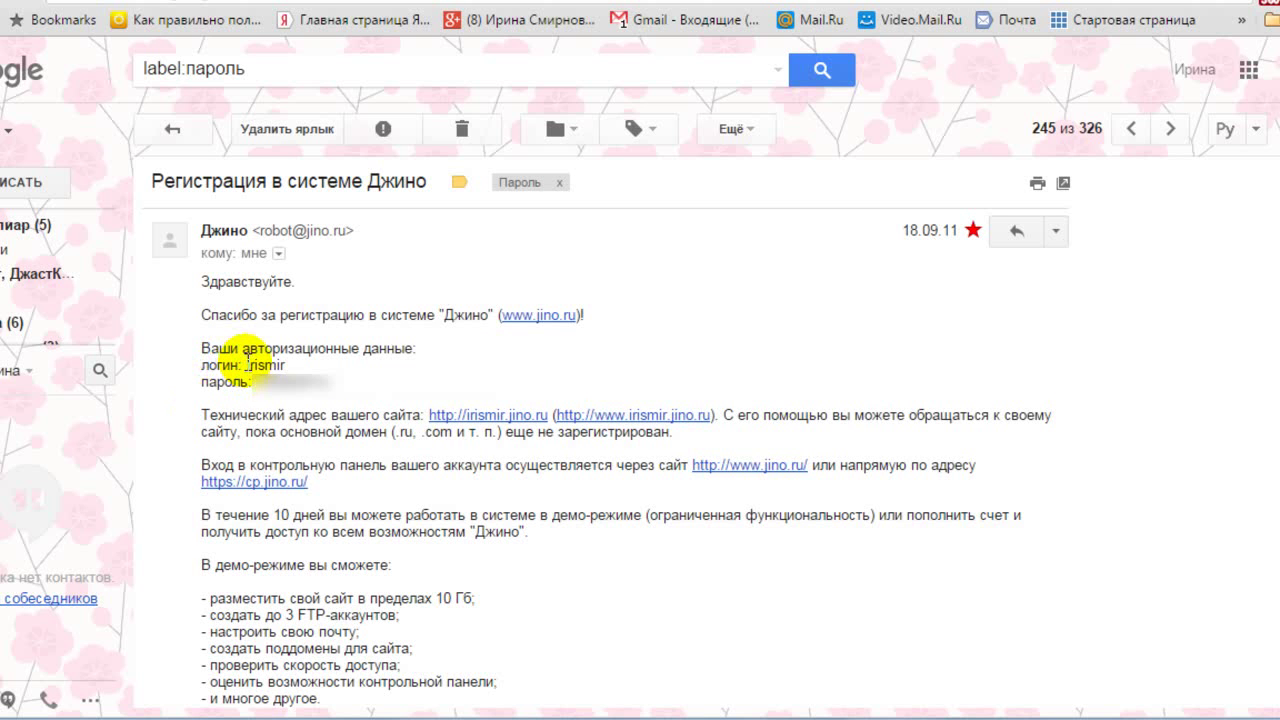
pyautogui.moveTo(247, 365); pyautogui.dragTo(288, 363)
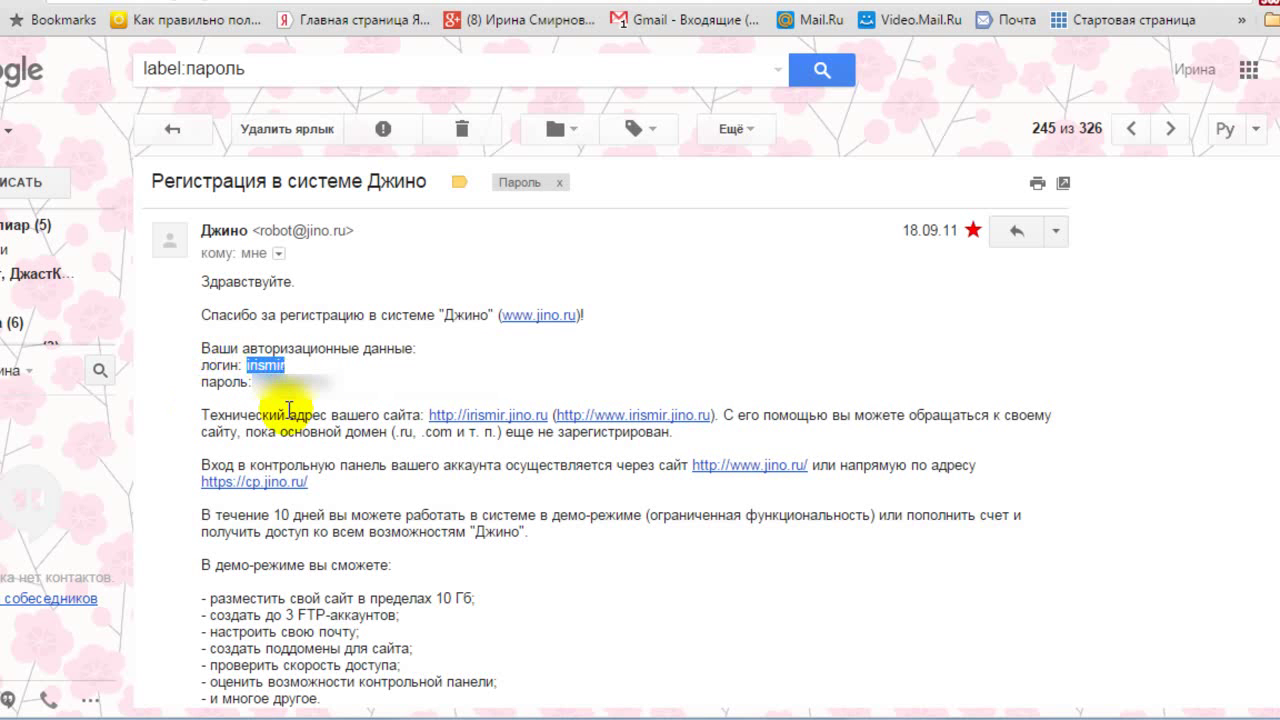
pyautogui.click(255, 364)
pyautogui.moveTo(254, 381); pyautogui.dragTo(330, 381)
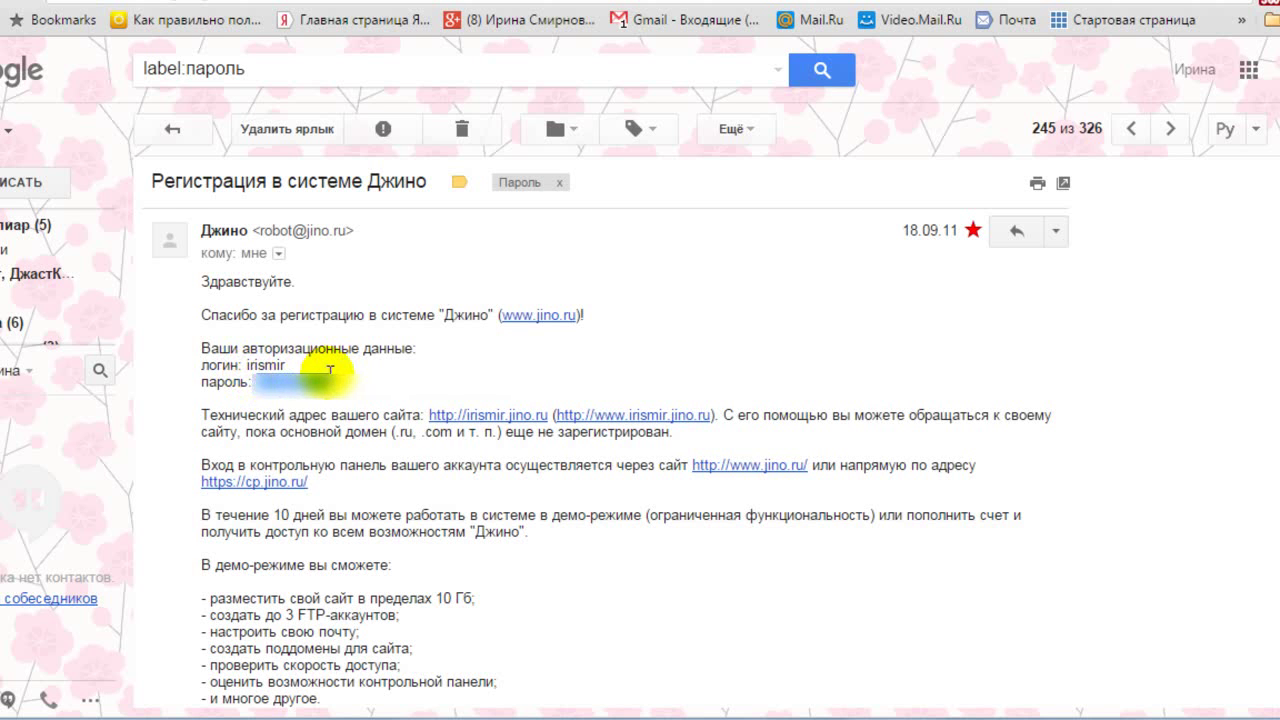
pyautogui.click(498, 370)
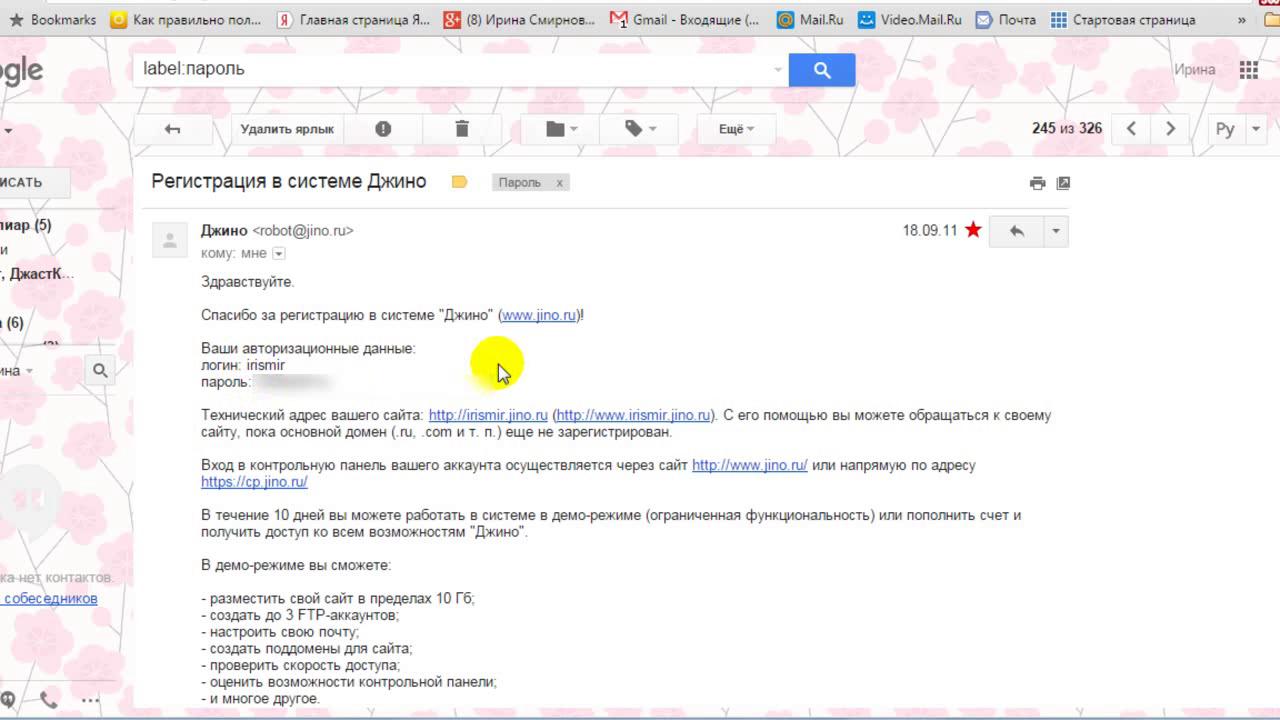
# - Read through the rest of the registration e-mail, covering demo-mode features, paid features and the main FTP, POP3 and IMAP settings
pyautogui.scroll(-2, 507, 362)
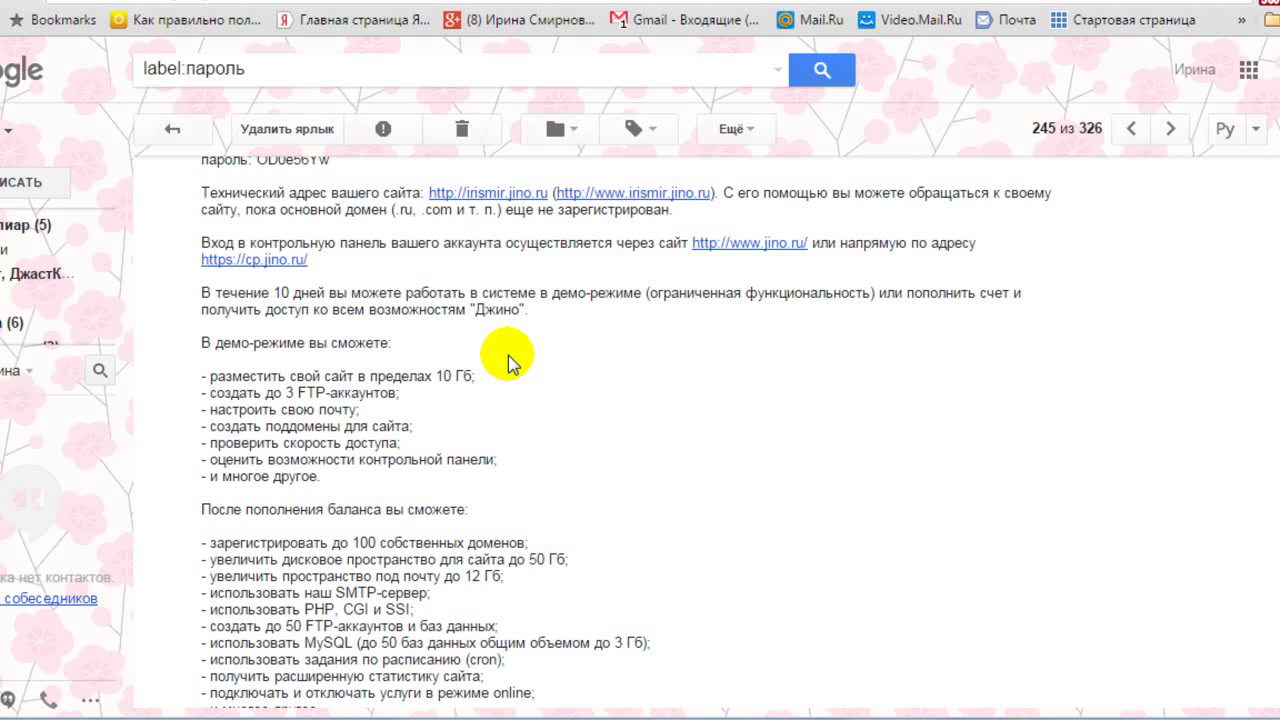
pyautogui.scroll(-2, 507, 362)
pyautogui.scroll(-1, 510, 362)
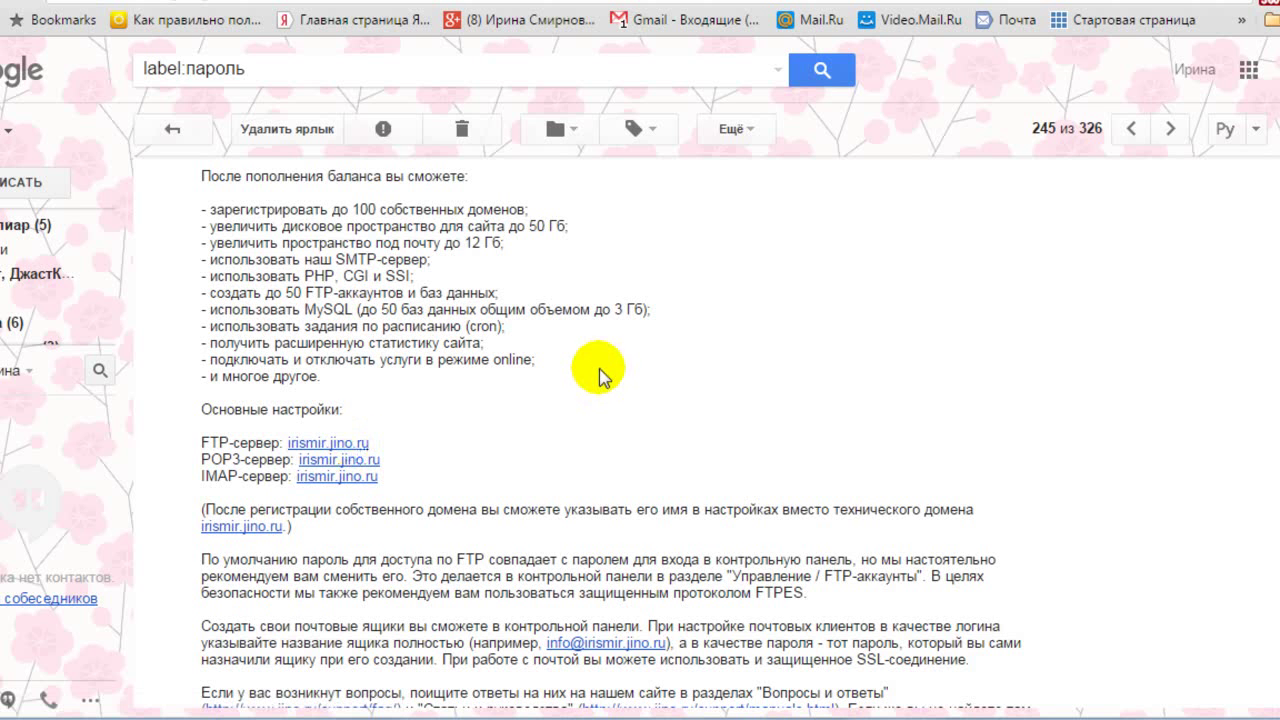
pyautogui.scroll(-2, 600, 377)
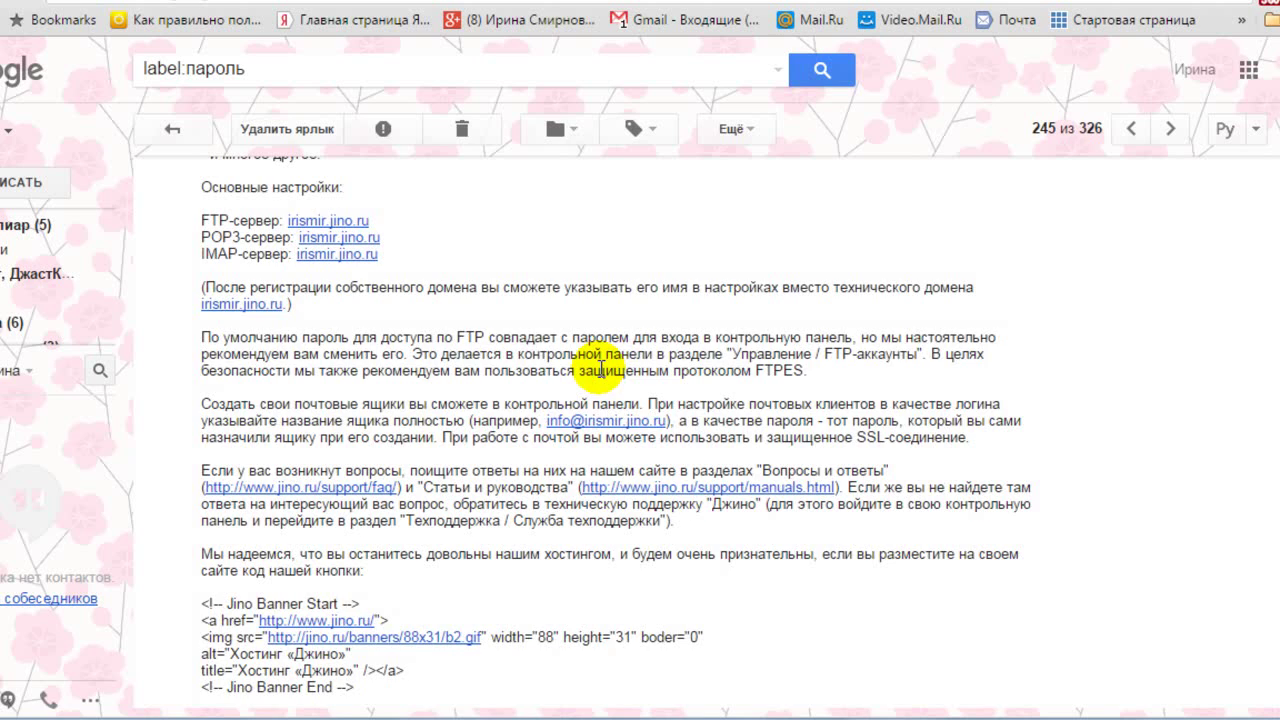
pyautogui.scroll(-1, 592, 370)
pyautogui.scroll(4, 600, 377)
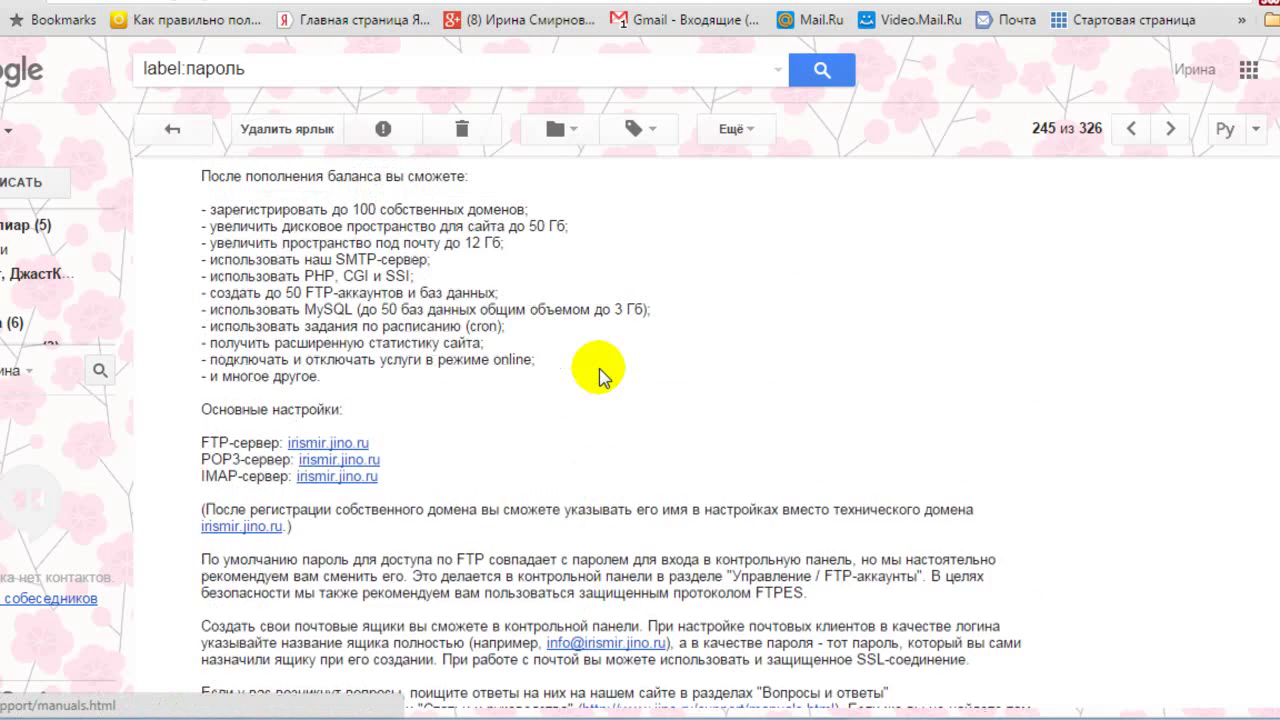
pyautogui.scroll(2, 599, 372)
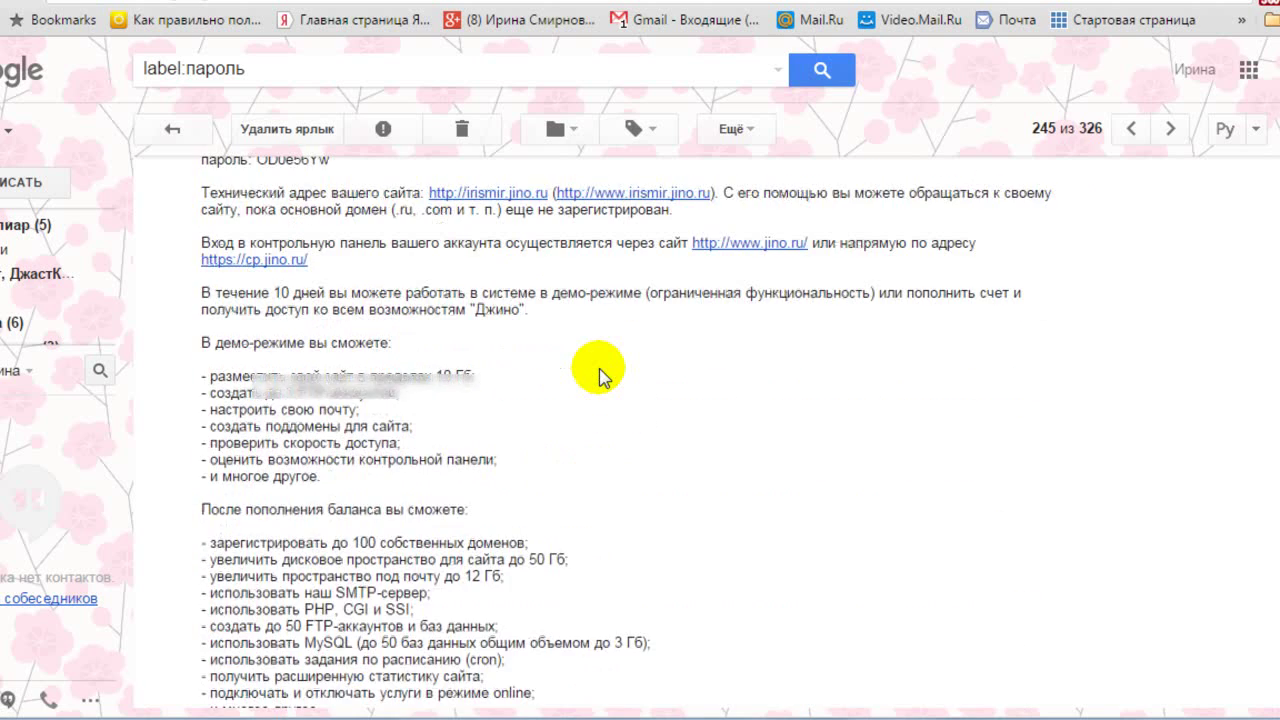
pyautogui.scroll(2, 599, 372)
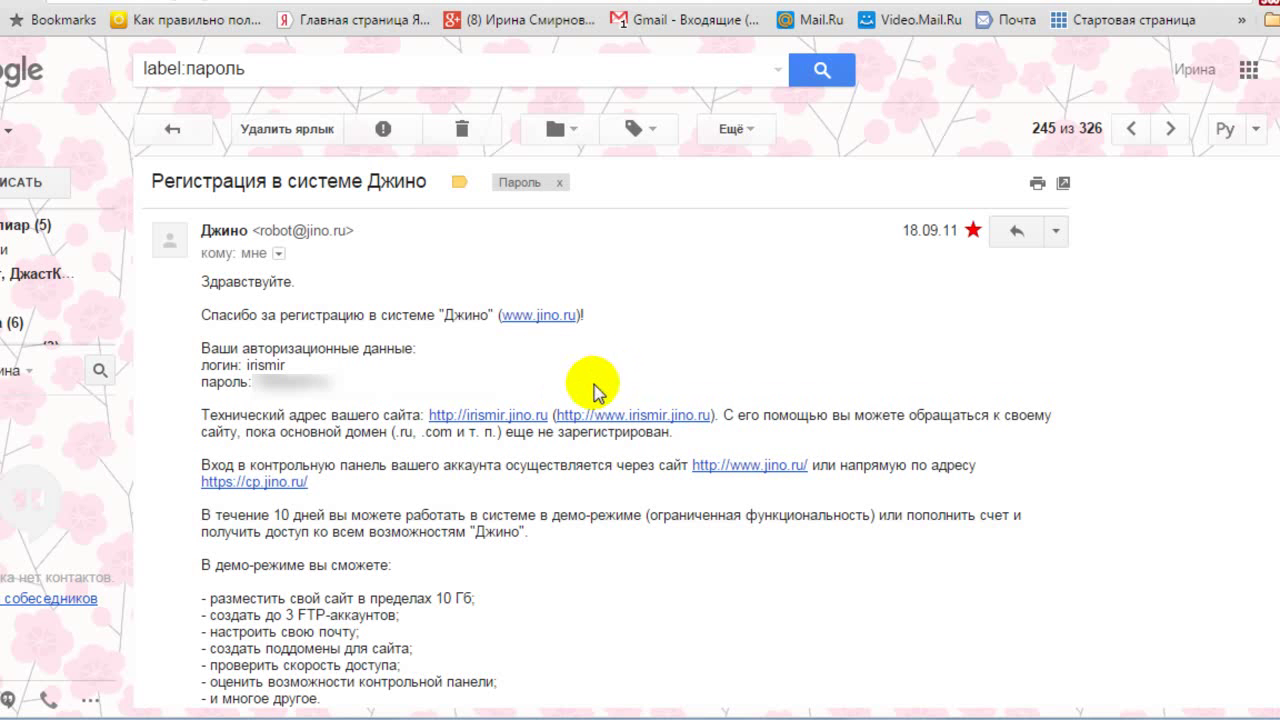
pyautogui.scroll(-1, 600, 386)
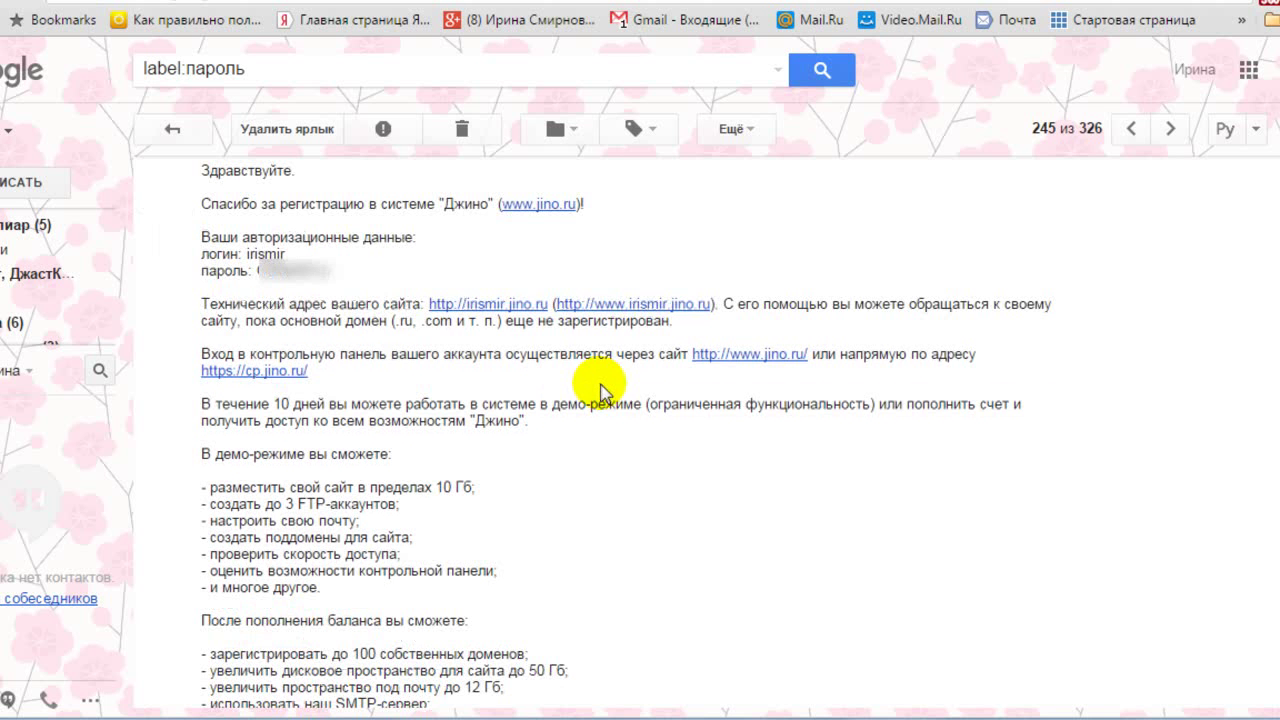
pyautogui.scroll(1, 600, 388)
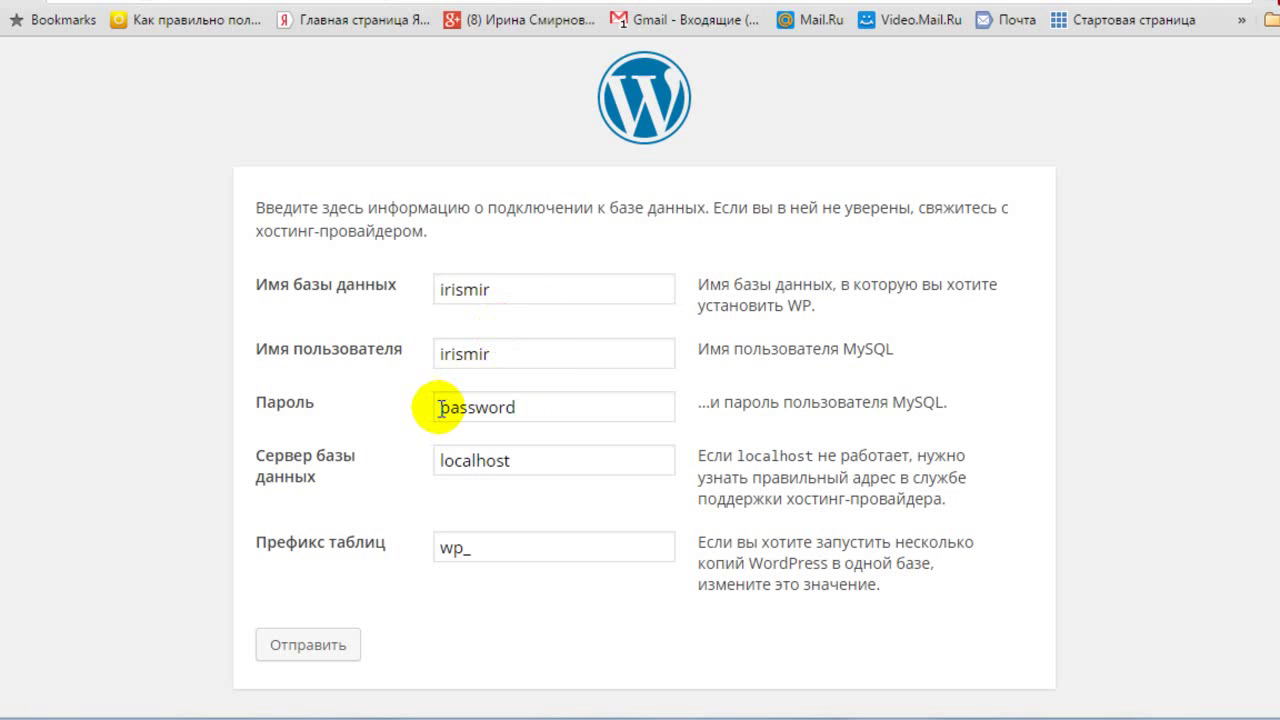
# - Replace the placeholder MySQL password in the WordPress database form with the account password copied from the registration e-mail
pyautogui.moveTo(441, 407); pyautogui.dragTo(579, 404)
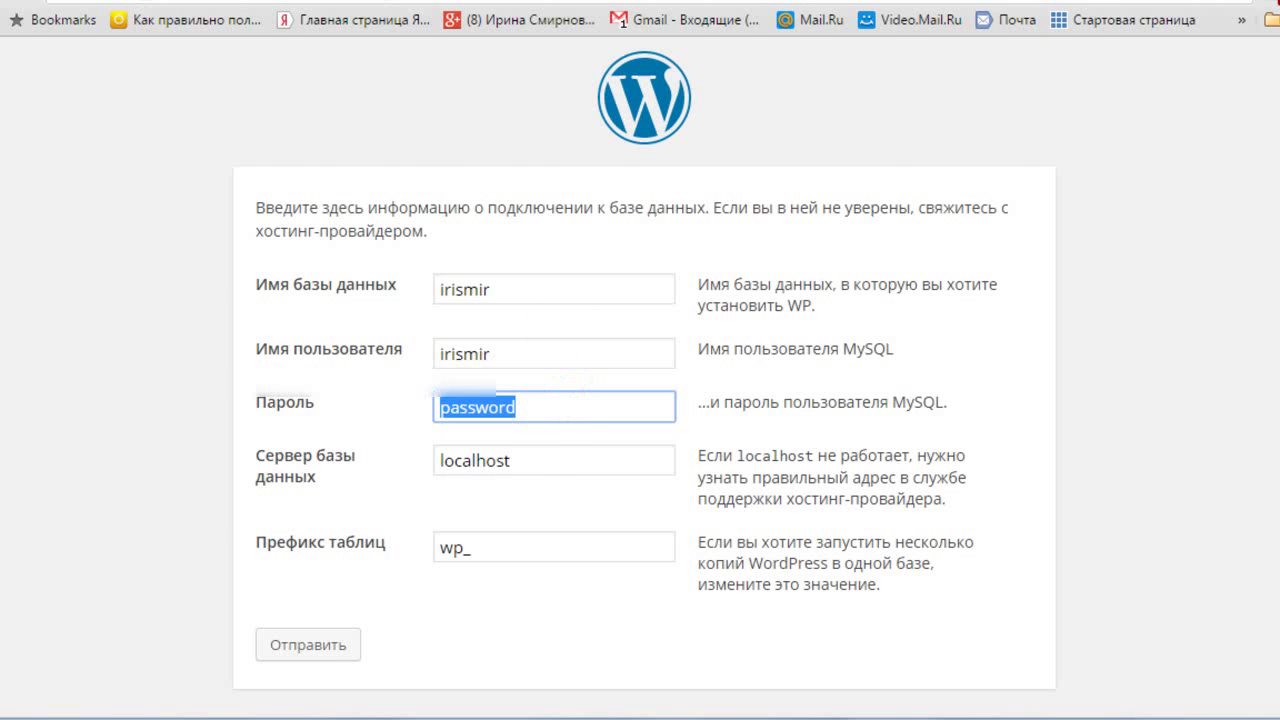
pyautogui.hotkey('ctrl', 'Tab')
pyautogui.moveTo(257, 380); pyautogui.dragTo(327, 382)
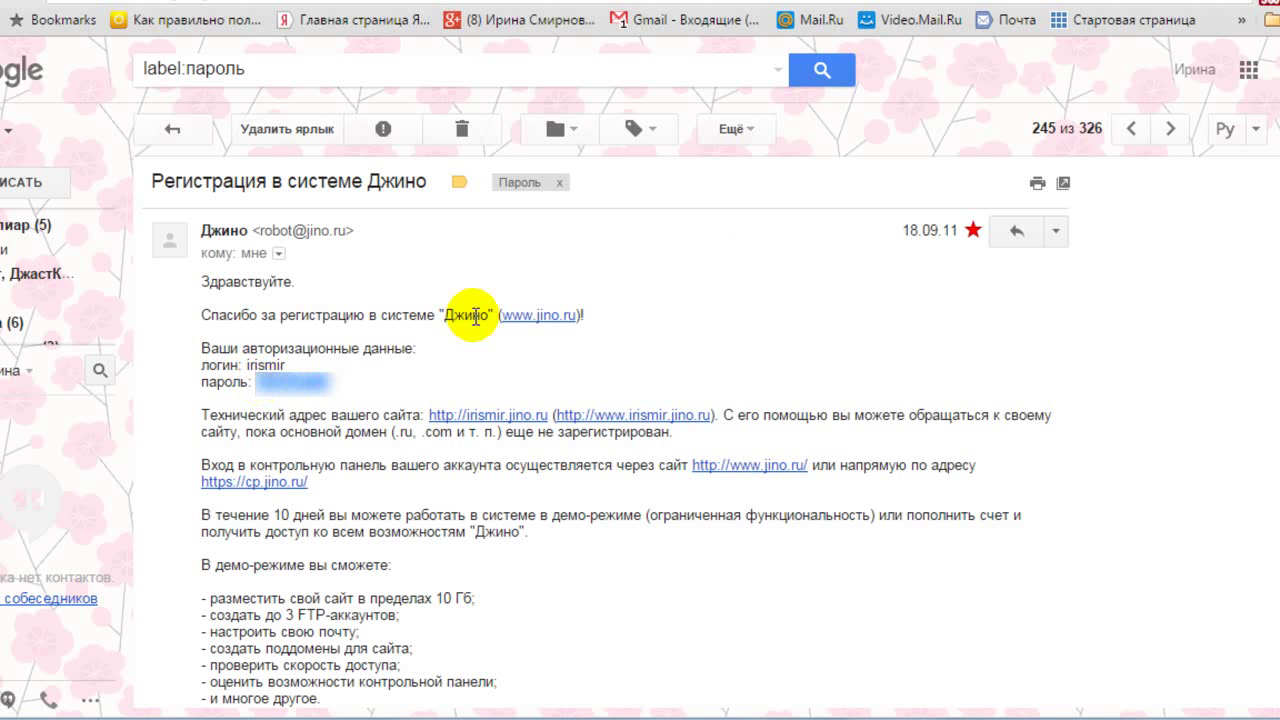
pyautogui.hotkey('ctrl', 'c')
pyautogui.hotkey('ctrl', 'Tab')
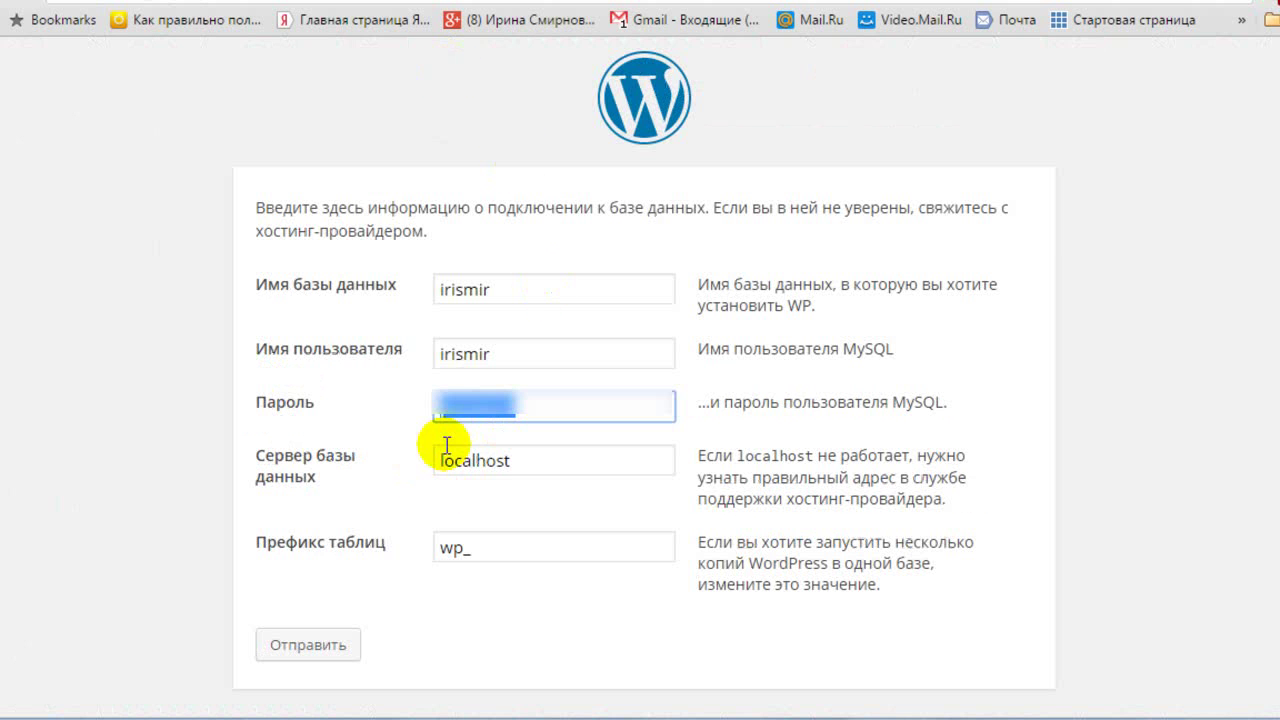
pyautogui.hotkey('ctrl', 'v')
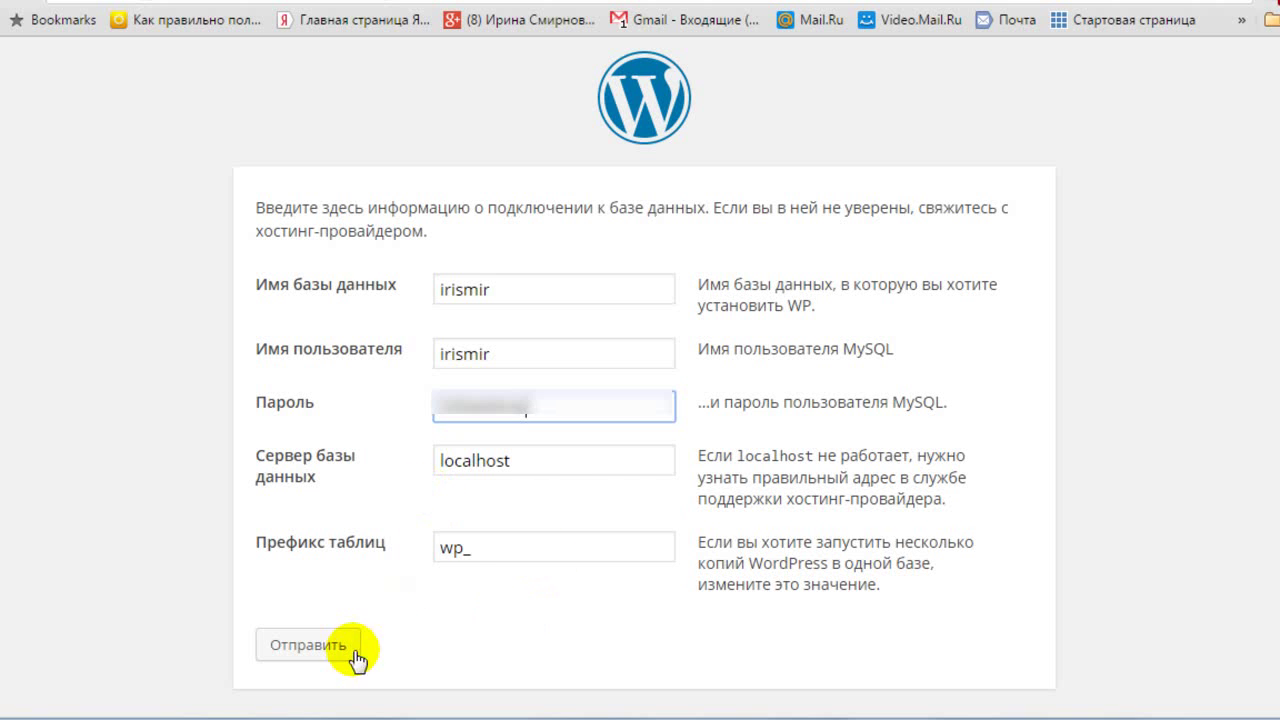
pyautogui.click(454, 547)
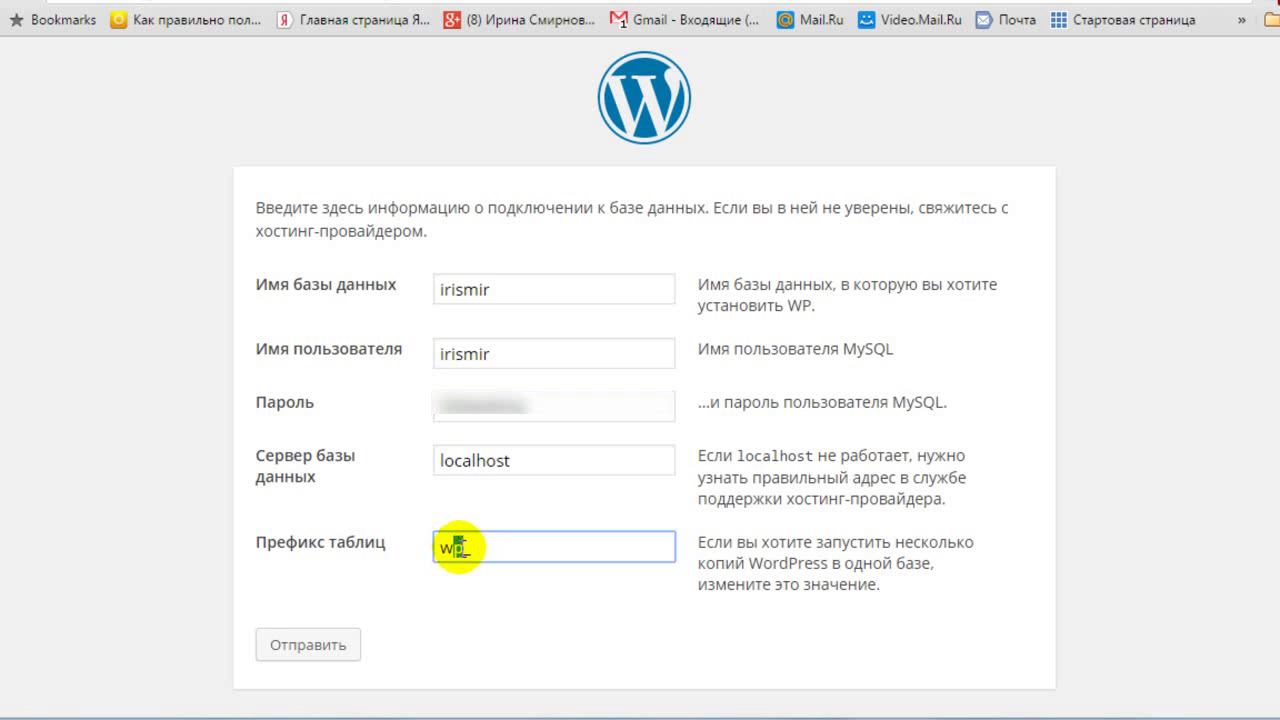
pyautogui.click(443, 643)
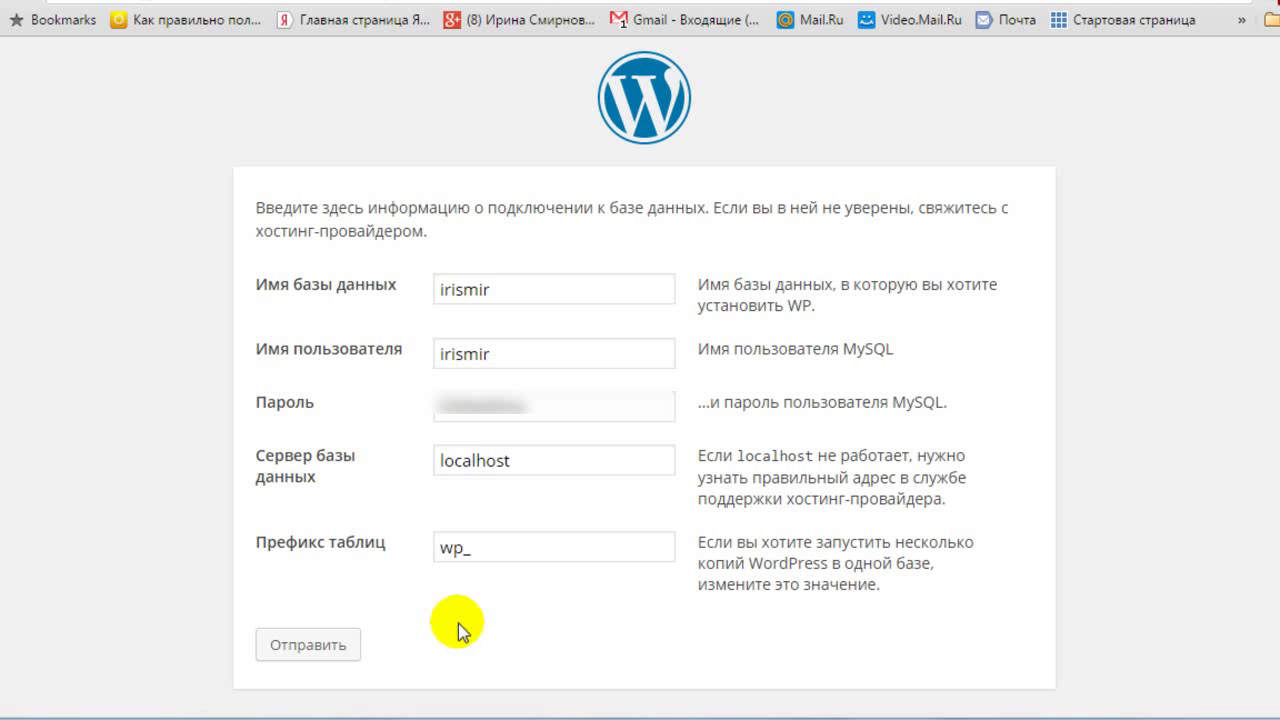
# - Submit the WordPress database connection details, run the installation and continue to the site's login page
pyautogui.click(310, 646)
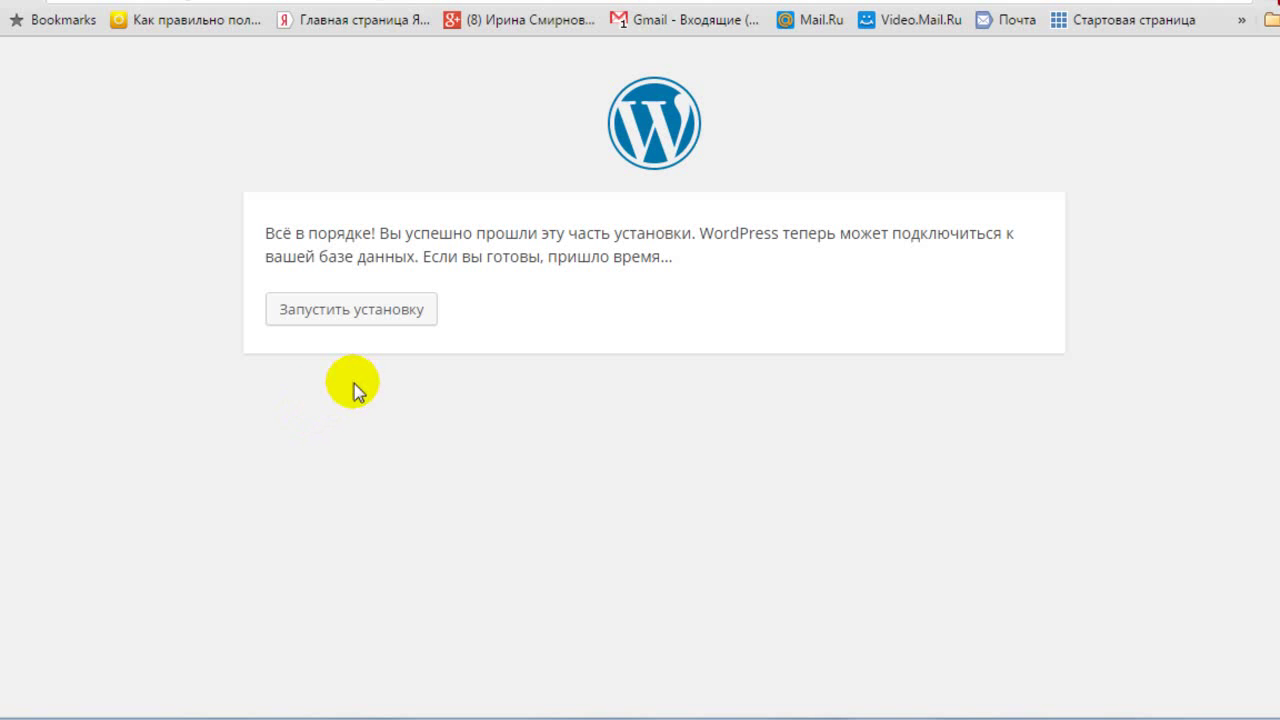
pyautogui.click(369, 312)
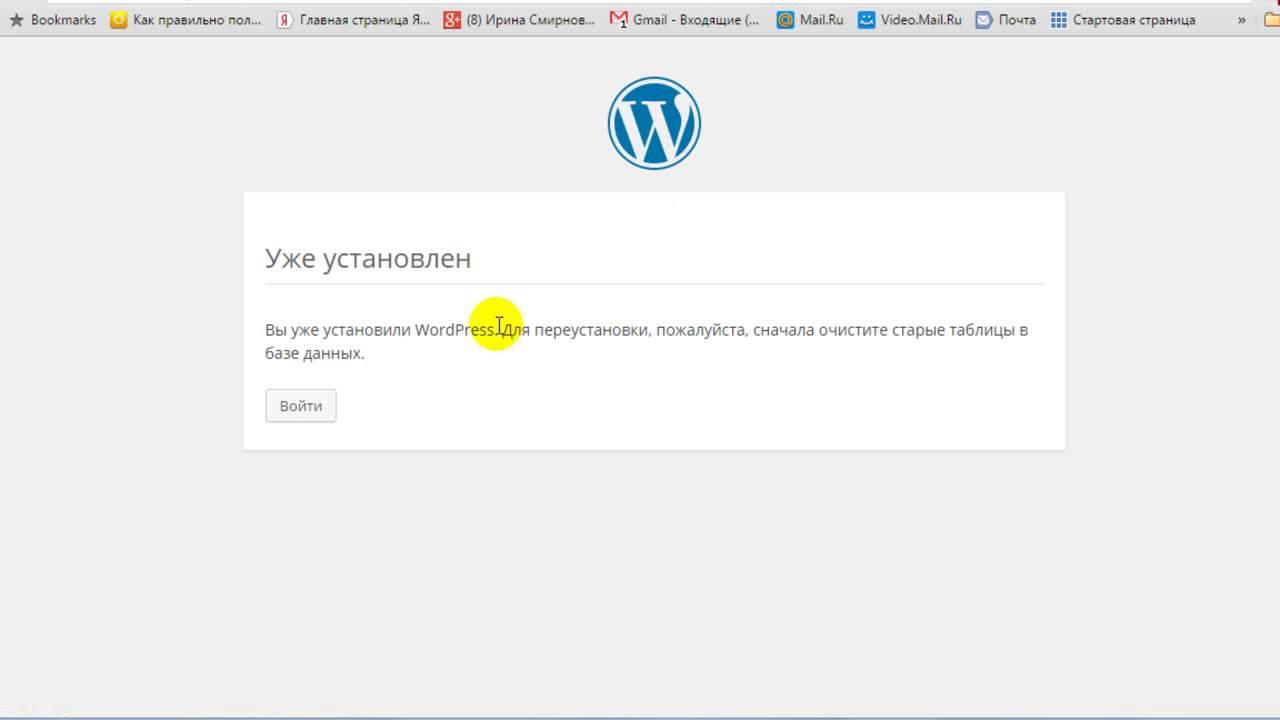
pyautogui.click(300, 406)
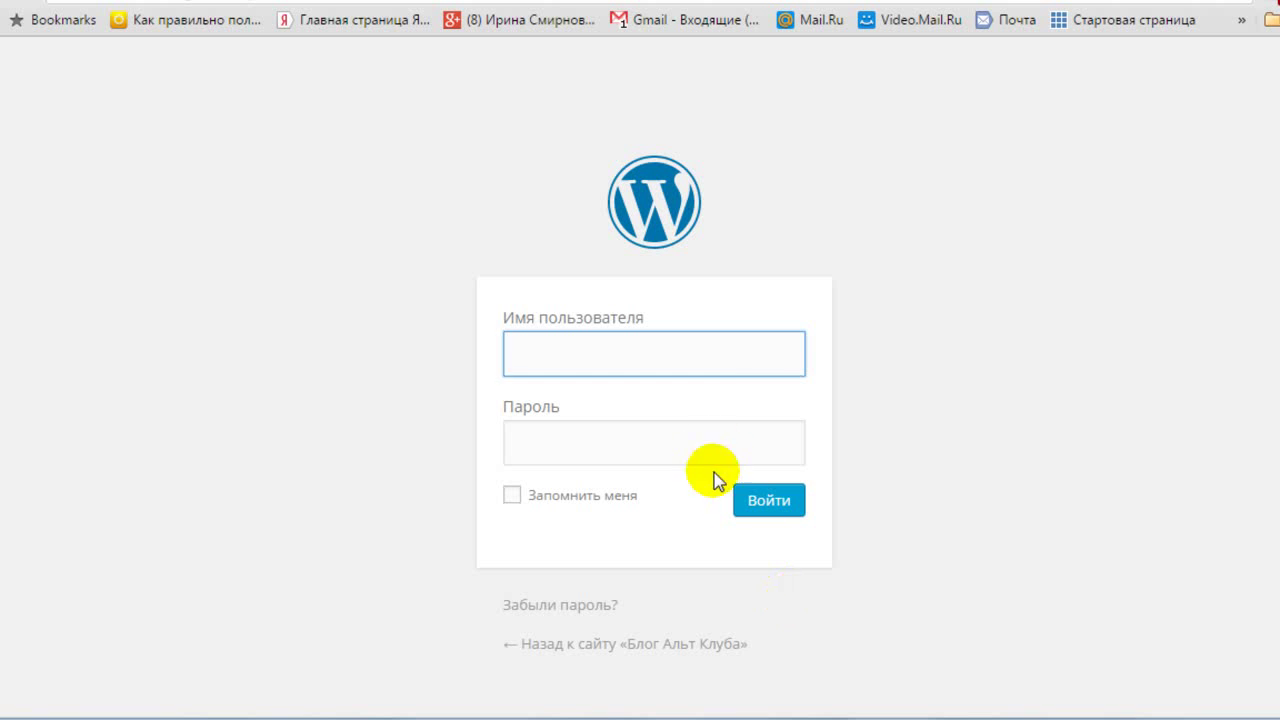
# - Log in to the WordPress admin area with the account username and password
pyautogui.click(650, 348)
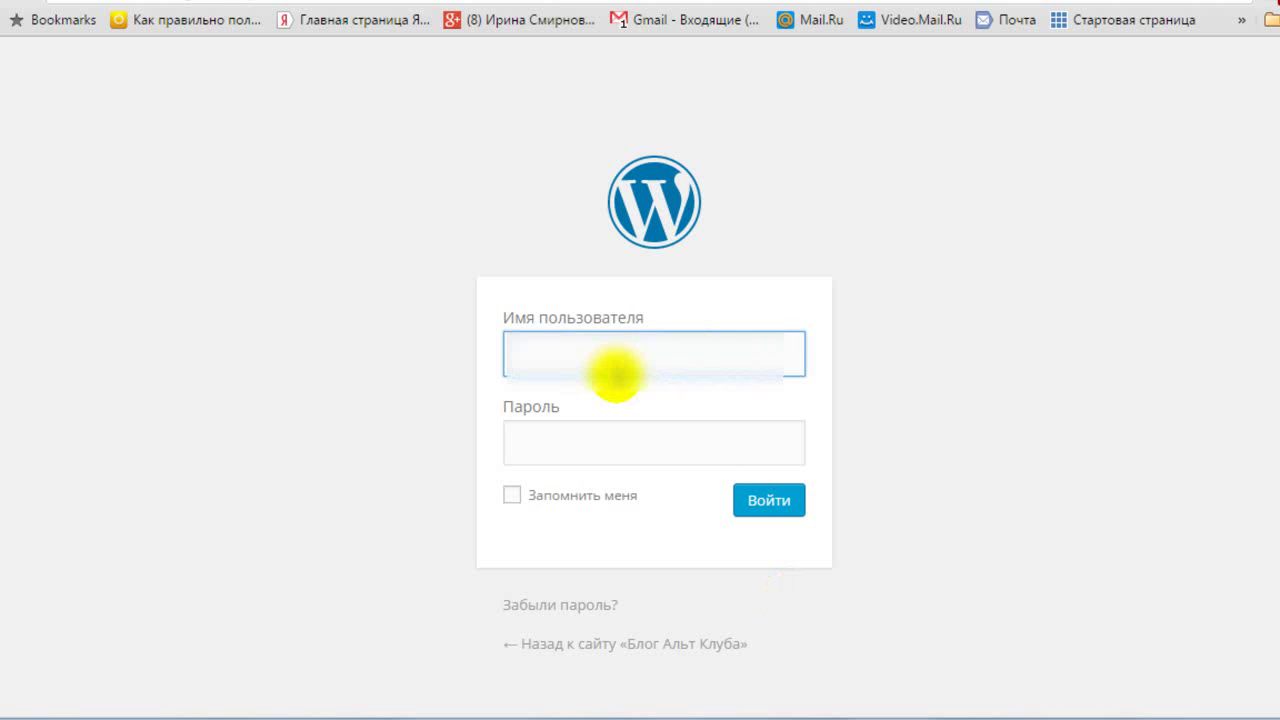
pyautogui.click(582, 400)
pyautogui.moveTo(626, 443); pyautogui.dragTo(505, 437)
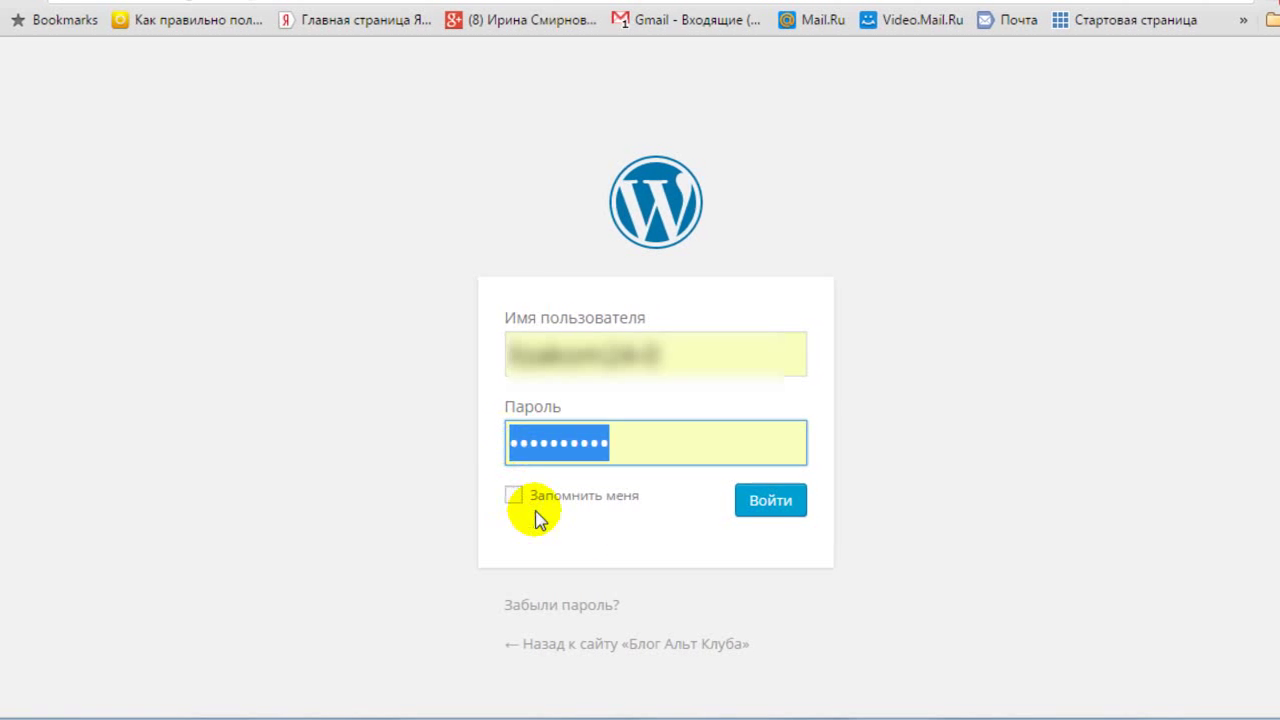
pyautogui.click(765, 503)
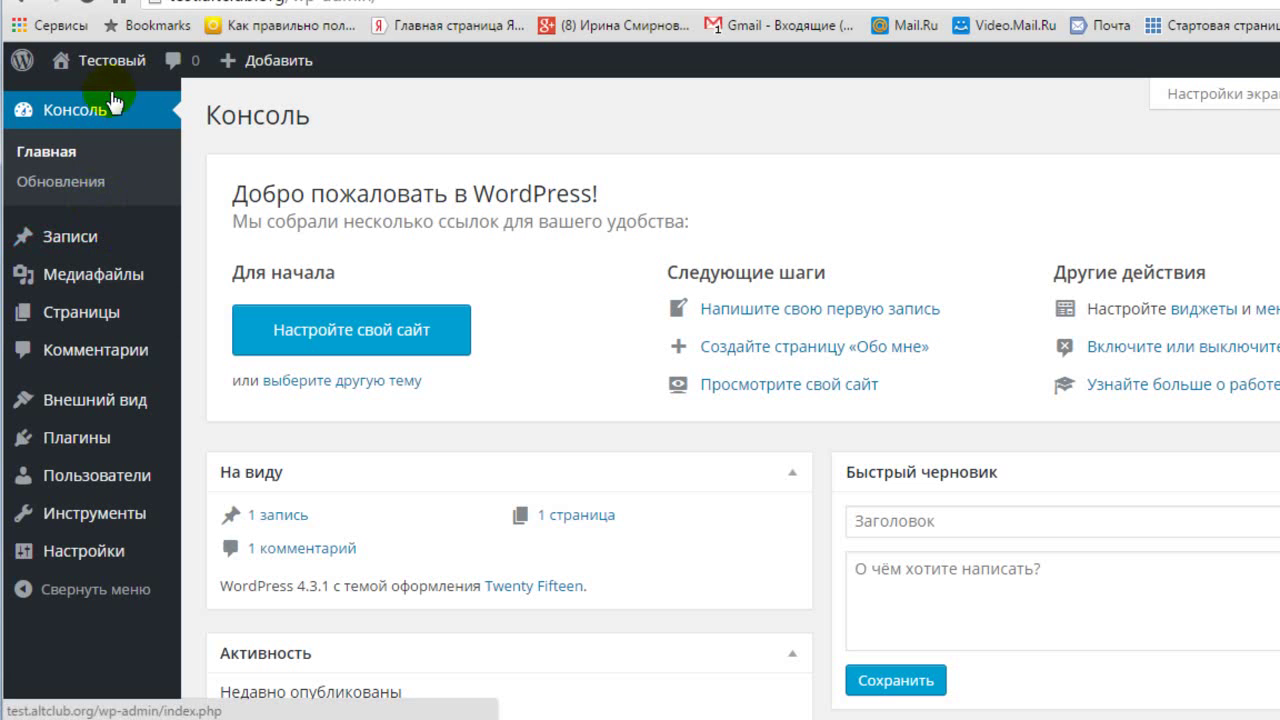
# - Visit the public front page of the site Тестовый from the dashboard and look through its first post and sidebar
pyautogui.moveTo(115, 68)
pyautogui.click(71, 97)
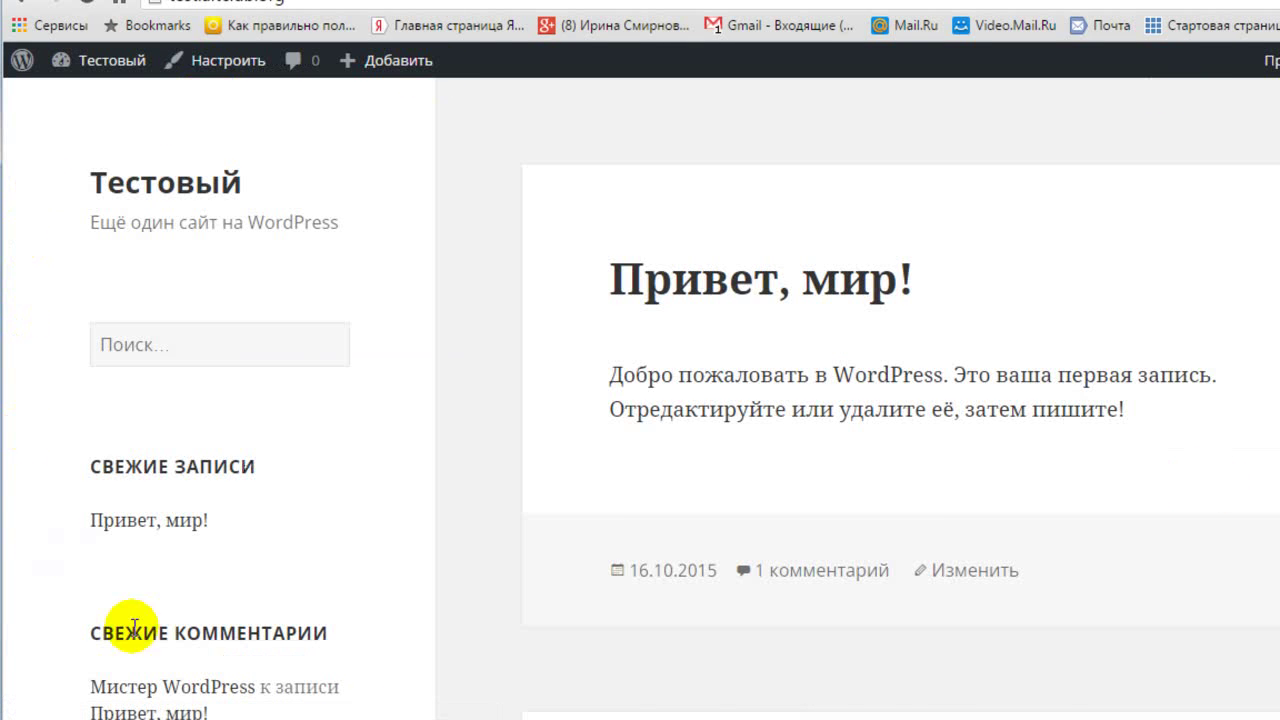
pyautogui.scroll(-2, 1270, 598)
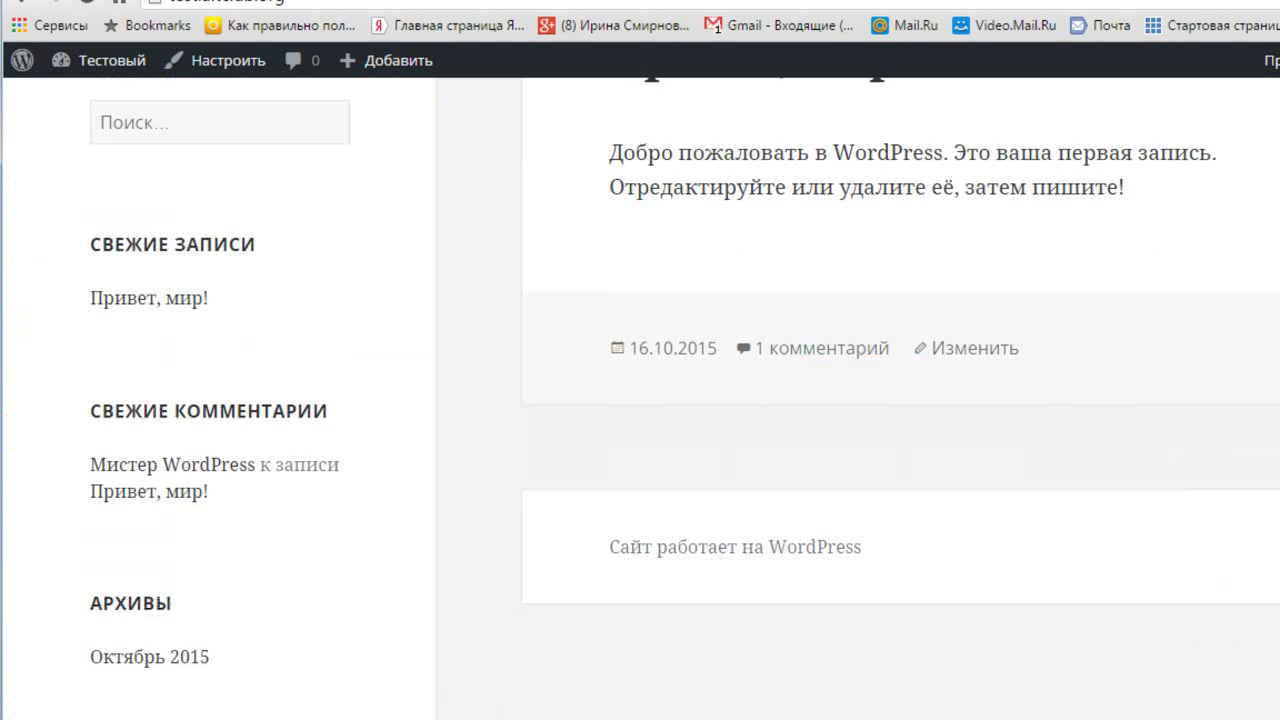
pyautogui.scroll(2, 900, 400)
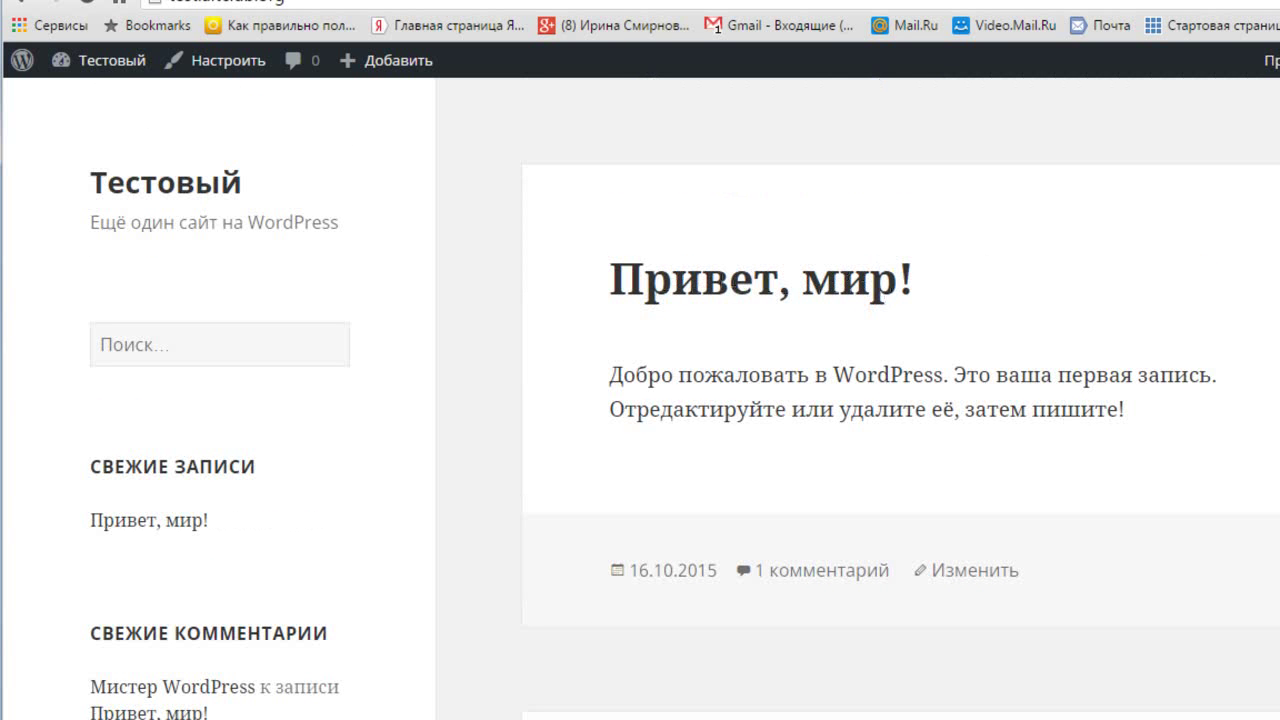